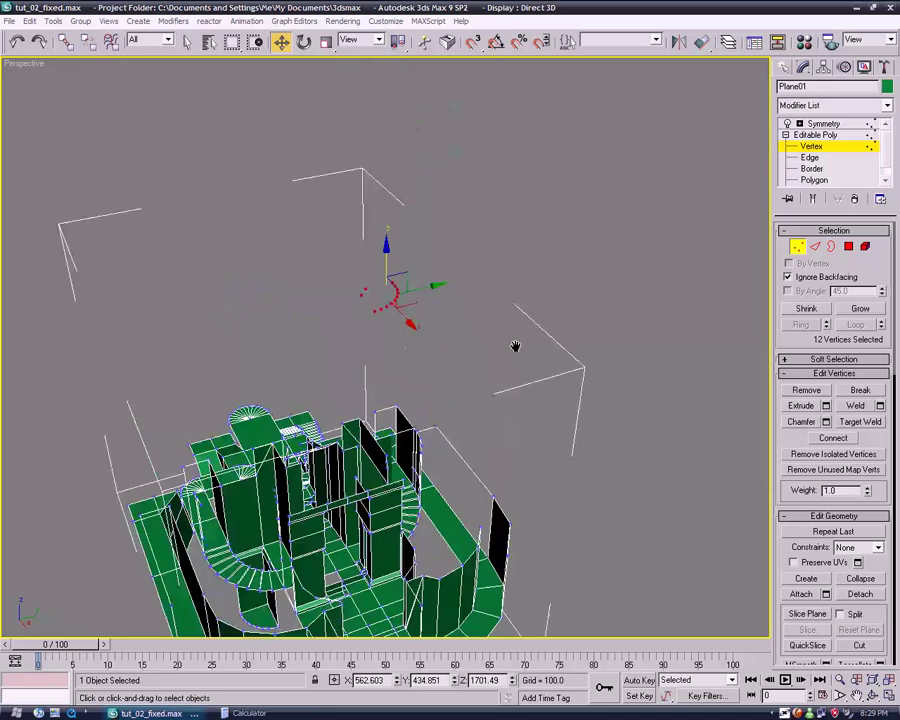
Step: Create a new polygon spanning the floating arc of vertices and its two inner corner vertices
scroll(428, 450, up, 4)
middle_drag(550, 365, 503, 475)
click(814, 180)
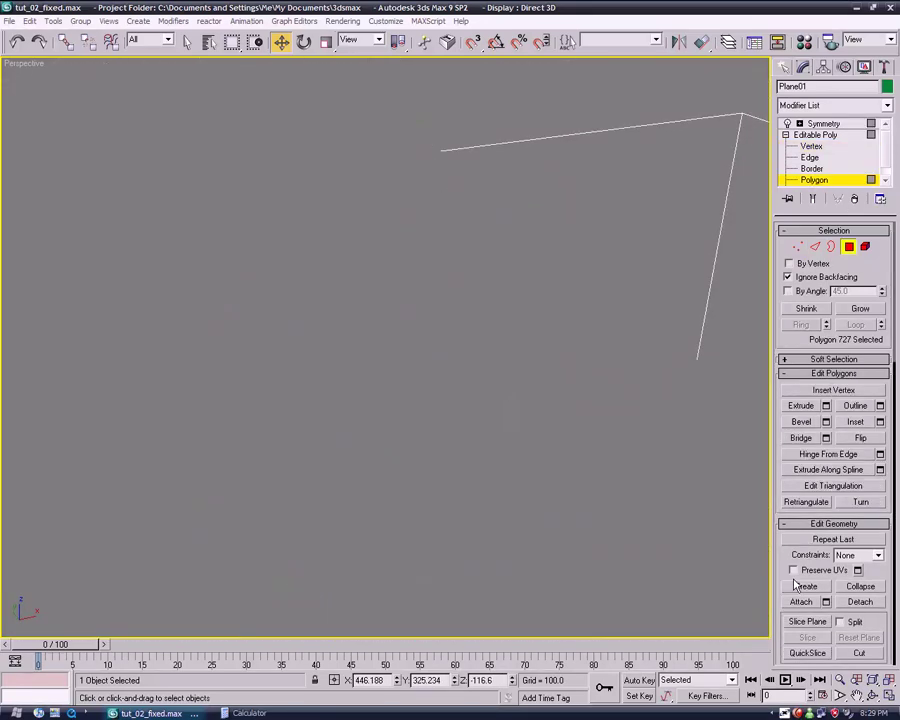
click(343, 409)
click(505, 375)
click(484, 359)
click(458, 347)
click(432, 335)
click(401, 326)
click(369, 322)
click(336, 320)
click(302, 320)
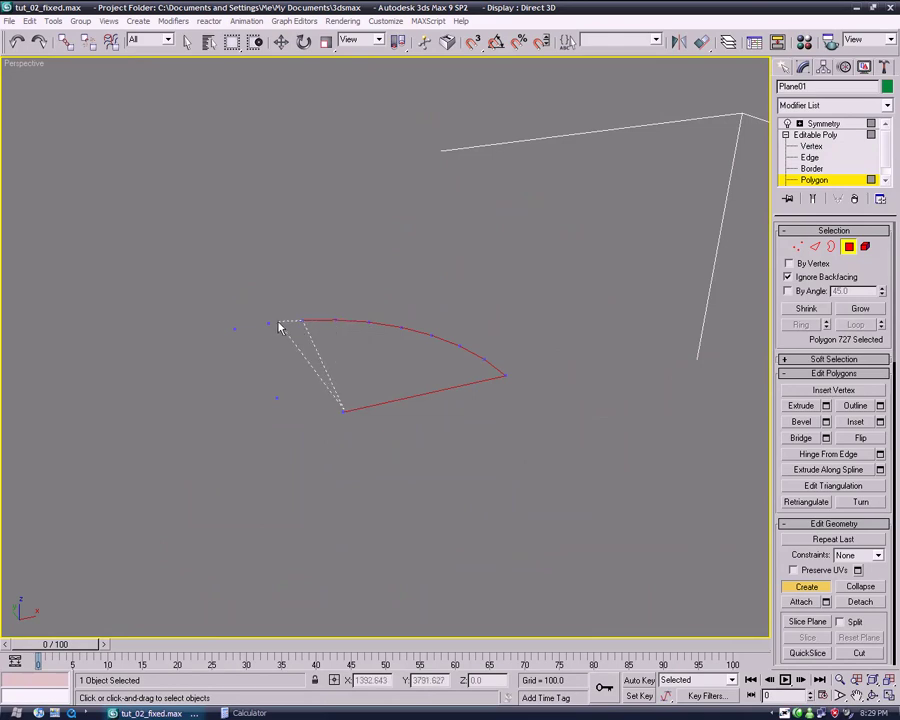
click(278, 396)
click(344, 411)
alt+middle_drag(335, 392, 398, 213)
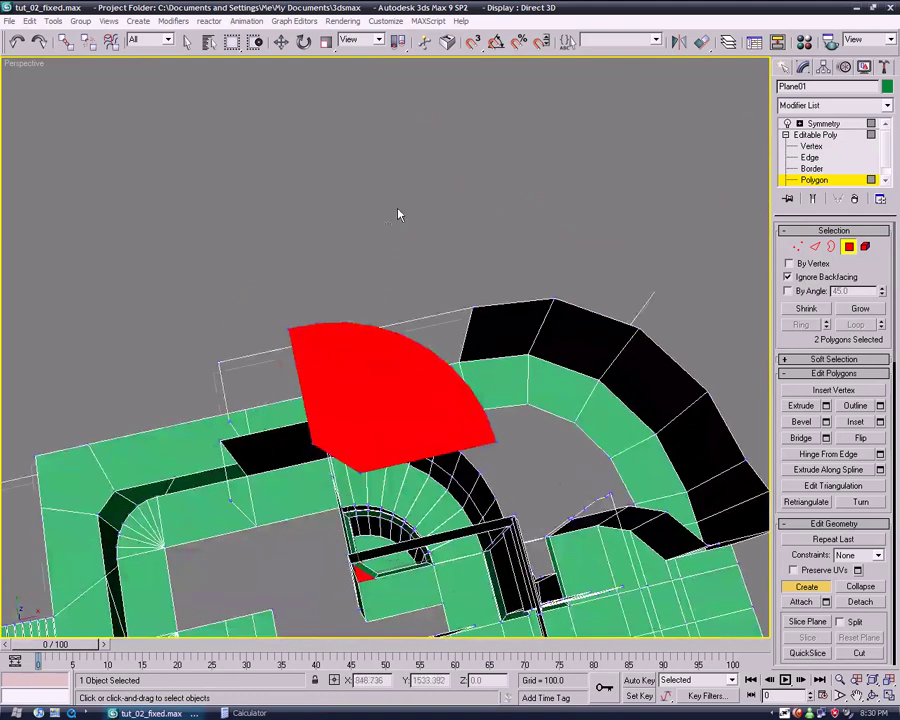
click(808, 587)
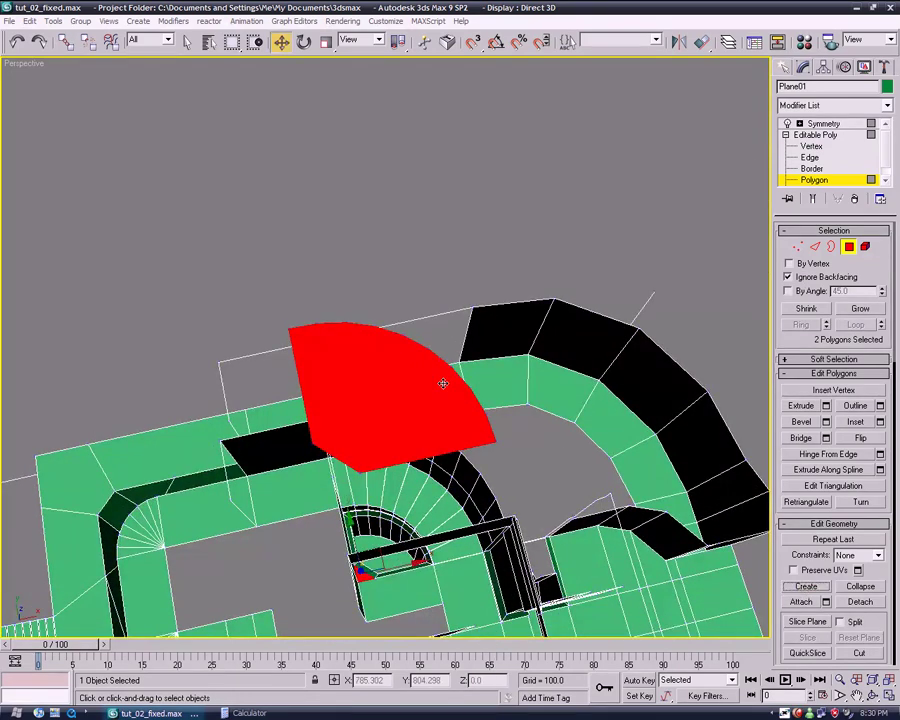
Step: Select only the new fan-shaped polygon and set its Z position to -116.6 inside the curved stairwell
click(397, 425)
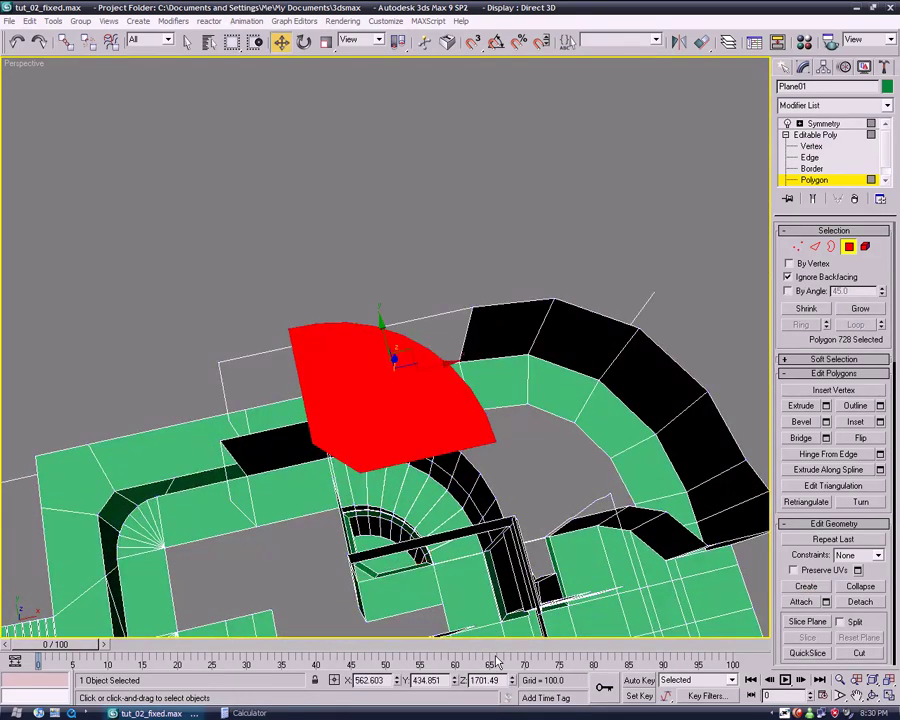
text(-116.6)
key(Return)
alt+middle_drag(478, 580, 392, 108)
middle_drag(507, 587, 566, 534)
alt+middle_drag(566, 534, 540, 538)
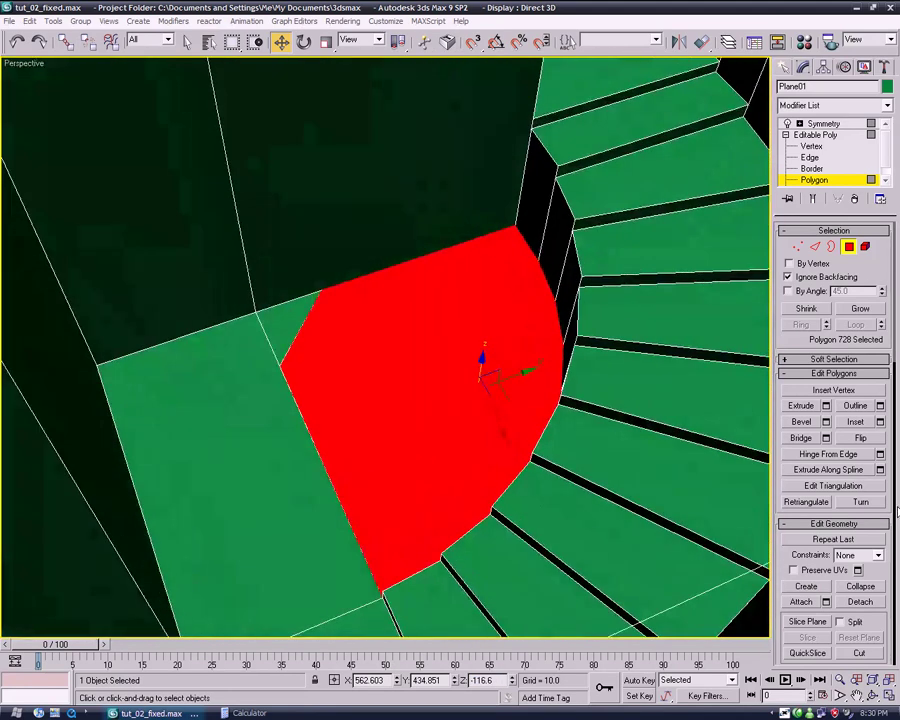
Step: Detach the fan-shaped stairwell polygon as a separate object named Glass
click(860, 601)
click(635, 225)
alt+middle_drag(635, 227, 586, 238)
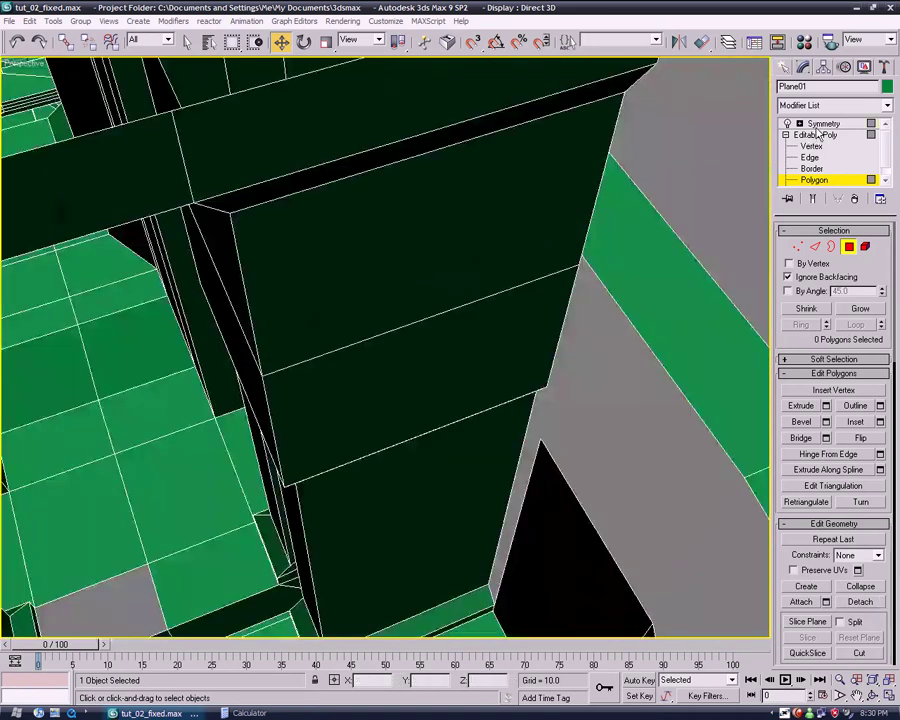
Step: Return to the building's Symmetry modifier and examine the whole mirrored model from several angles
click(823, 123)
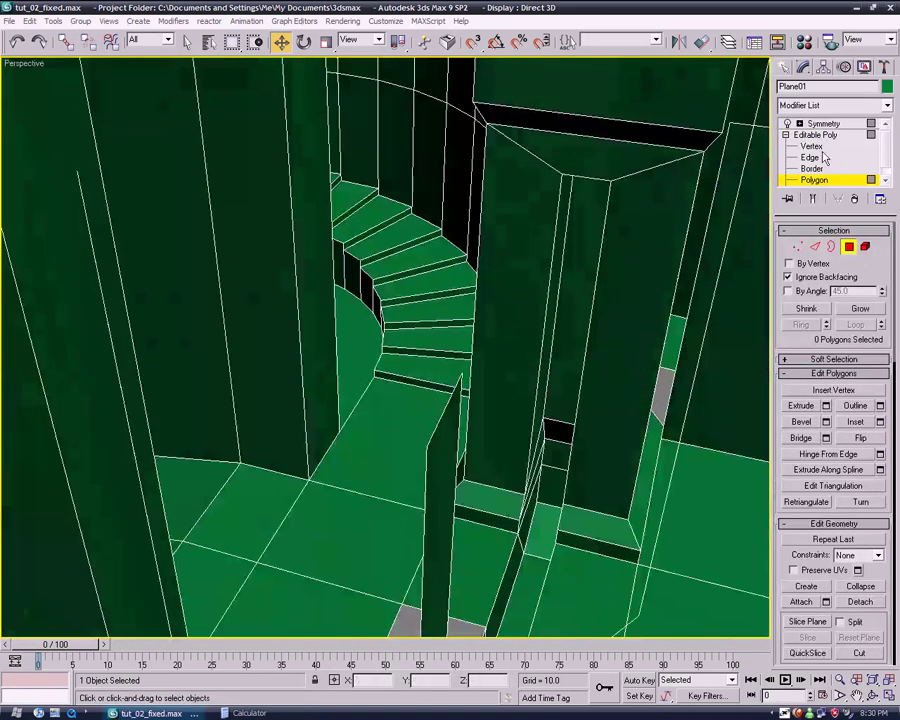
click(824, 135)
key(Page_Up)
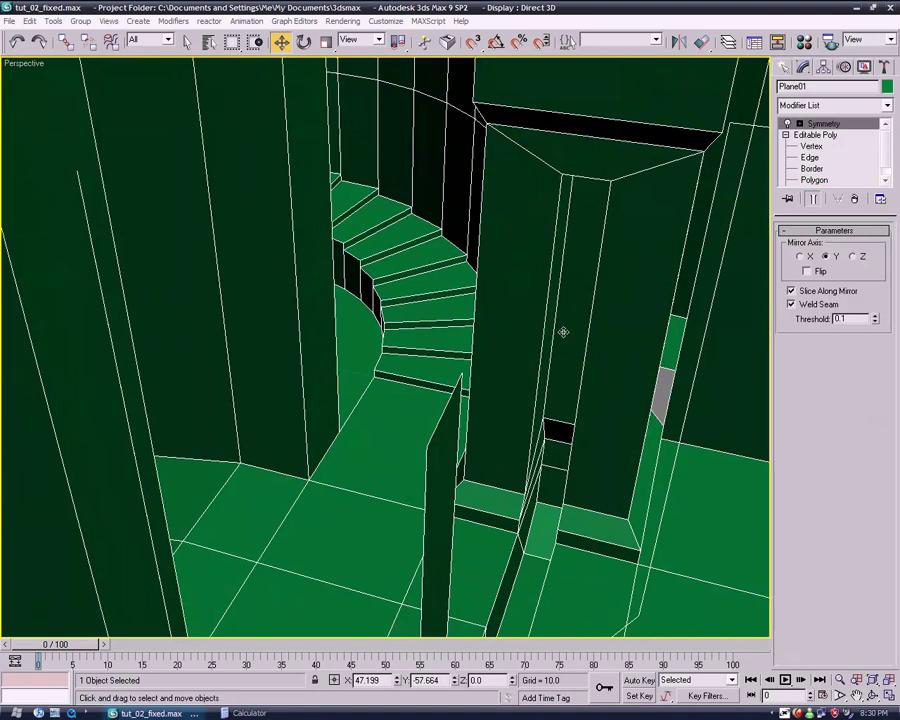
alt+middle_drag(573, 354, 664, 259)
scroll(526, 265, down, 6)
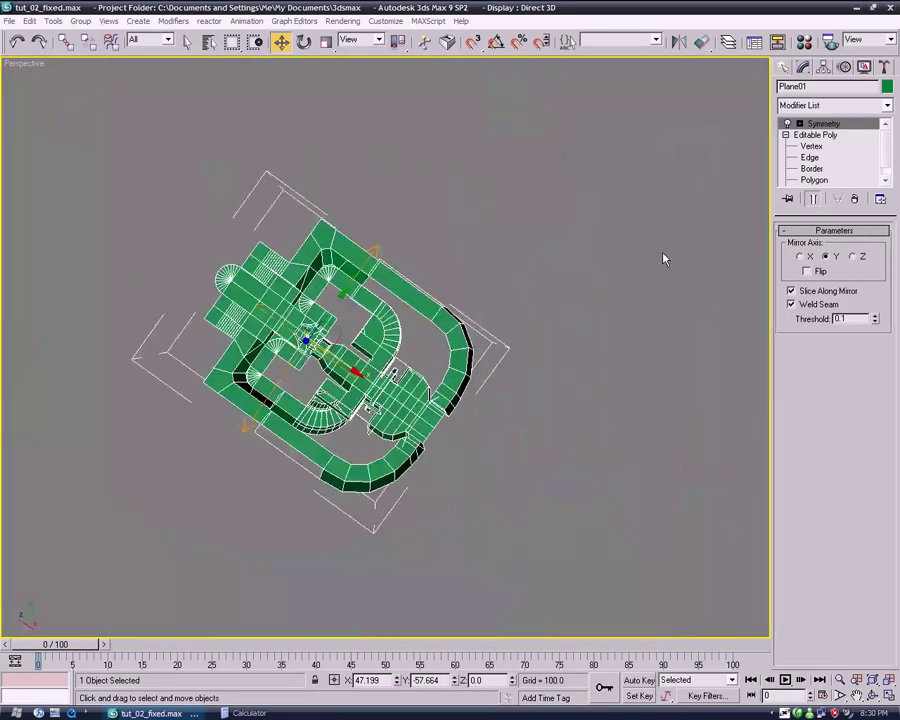
right_click(523, 236)
click(571, 232)
alt+middle_drag(634, 160, 596, 240)
scroll(596, 240, up, 3)
middle_drag(514, 268, 645, 187)
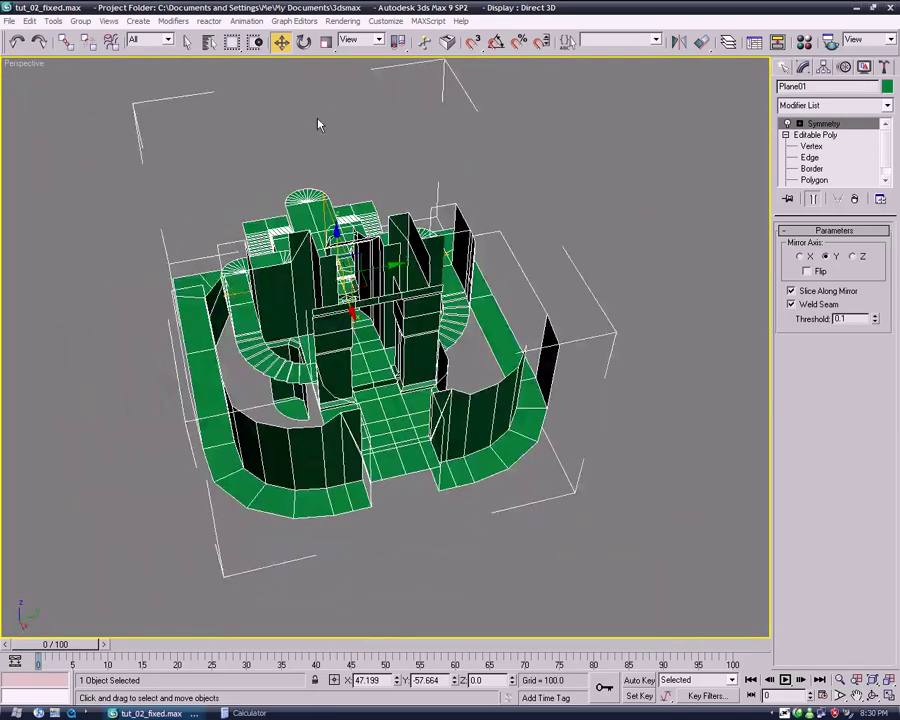
Step: Select the Glass object by name and delete its Symmetry modifier
click(210, 46)
double_click(362, 232)
alt+middle_drag(382, 285, 515, 296)
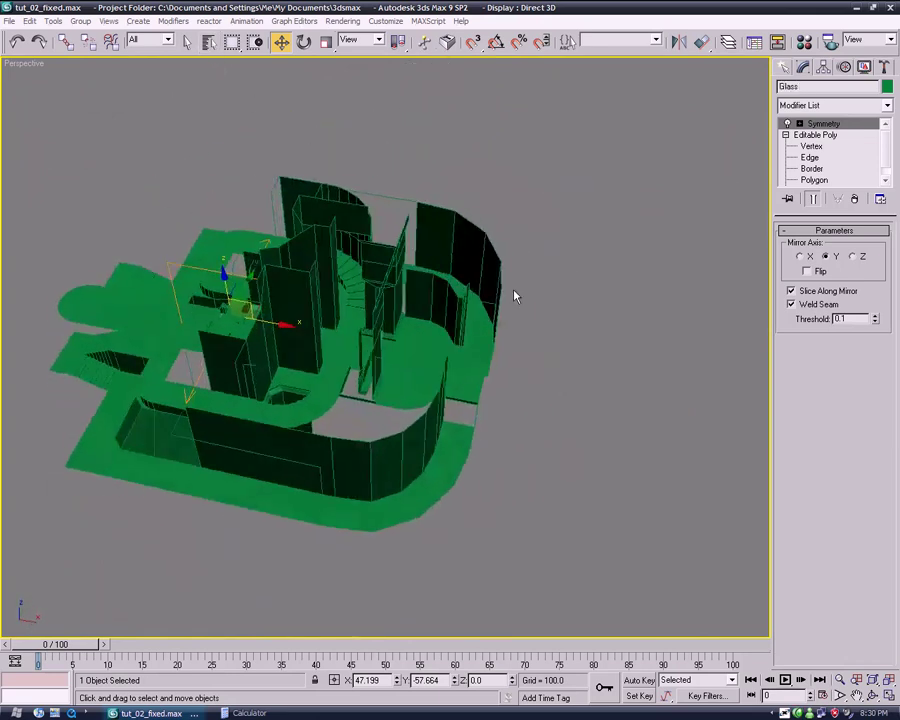
right_click(816, 126)
click(787, 144)
Step: Examine how the Glass pane fits into the opening beside the curved staircase
alt+middle_drag(705, 196, 548, 322)
scroll(621, 306, up, 3)
scroll(548, 322, down, 5)
drag(273, 351, 611, 344)
alt+middle_drag(611, 344, 529, 428)
click(529, 434)
middle_drag(420, 436, 501, 468)
scroll(501, 468, up, 5)
middle_drag(415, 340, 467, 357)
click(410, 360)
text(Glass)
middle_drag(486, 269, 515, 259)
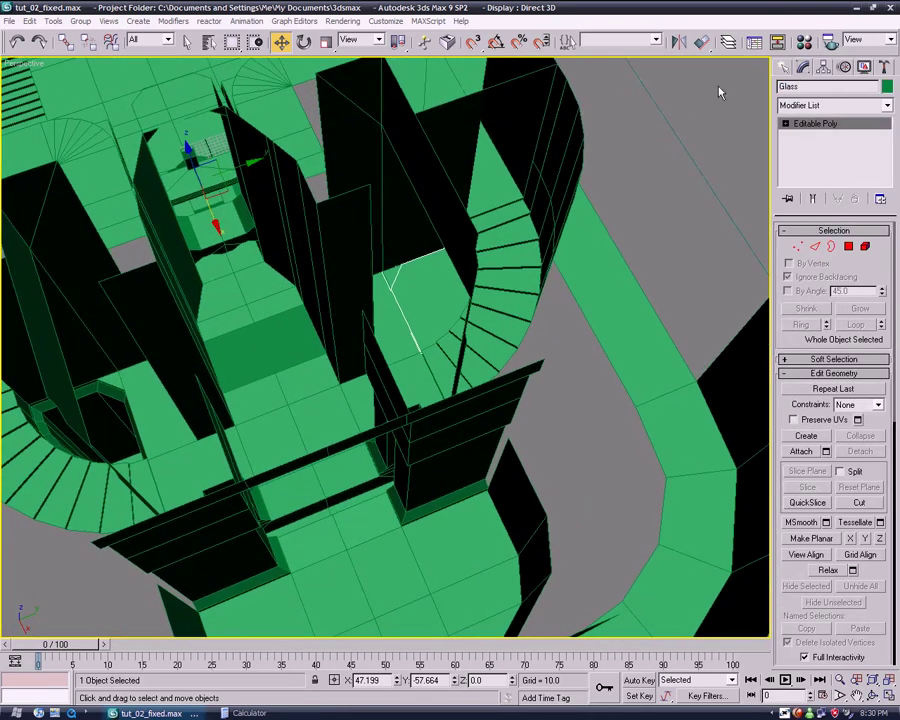
Step: Assign the translucent blue 01 - Default material with opacity 38 to the Glass pane
middle_drag(598, 214, 562, 264)
key(m)
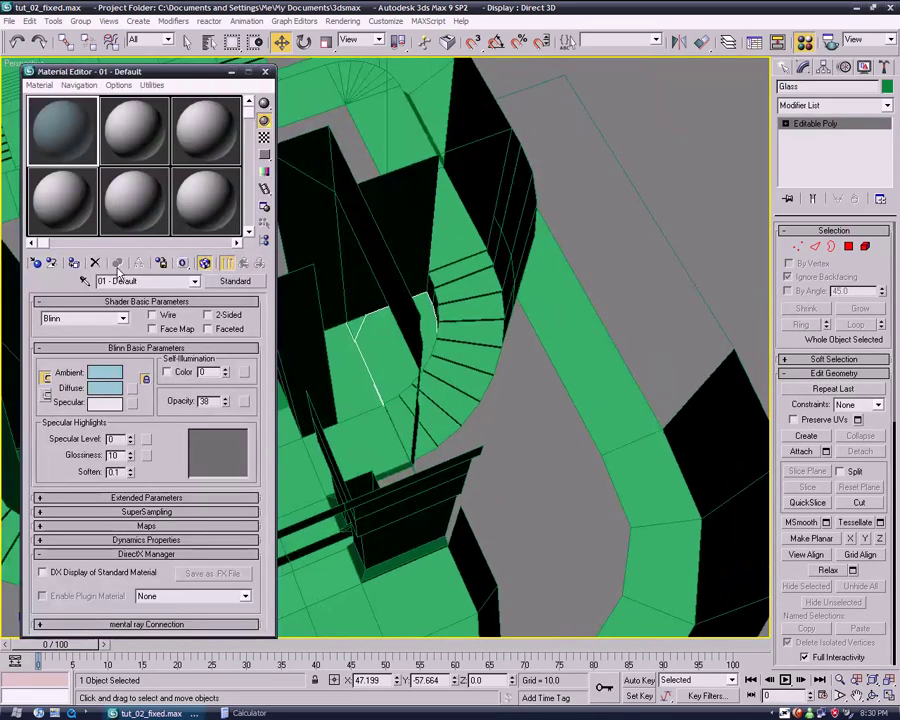
click(77, 266)
click(265, 72)
middle_drag(585, 267, 645, 238)
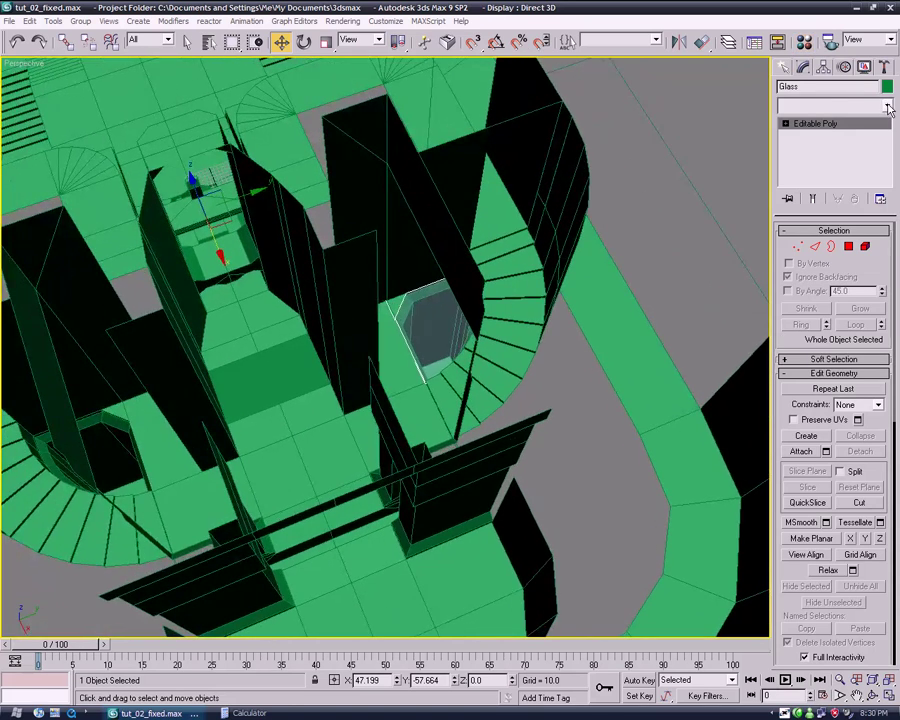
Step: Add a Symmetry modifier to the Glass object and set its mirror axis to Y
click(887, 106)
scroll(848, 565, down, 18)
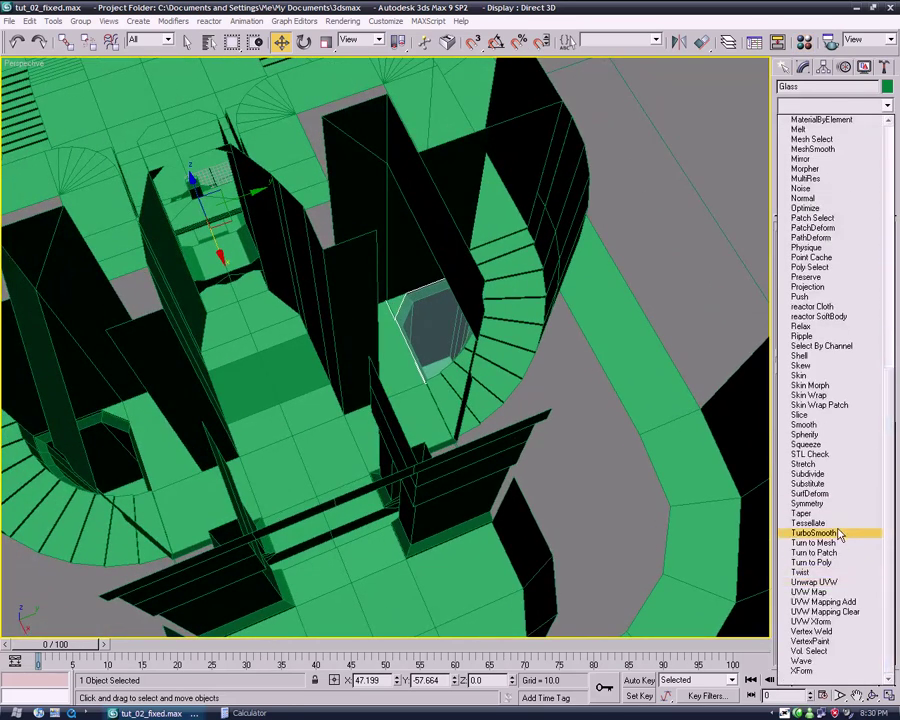
click(808, 503)
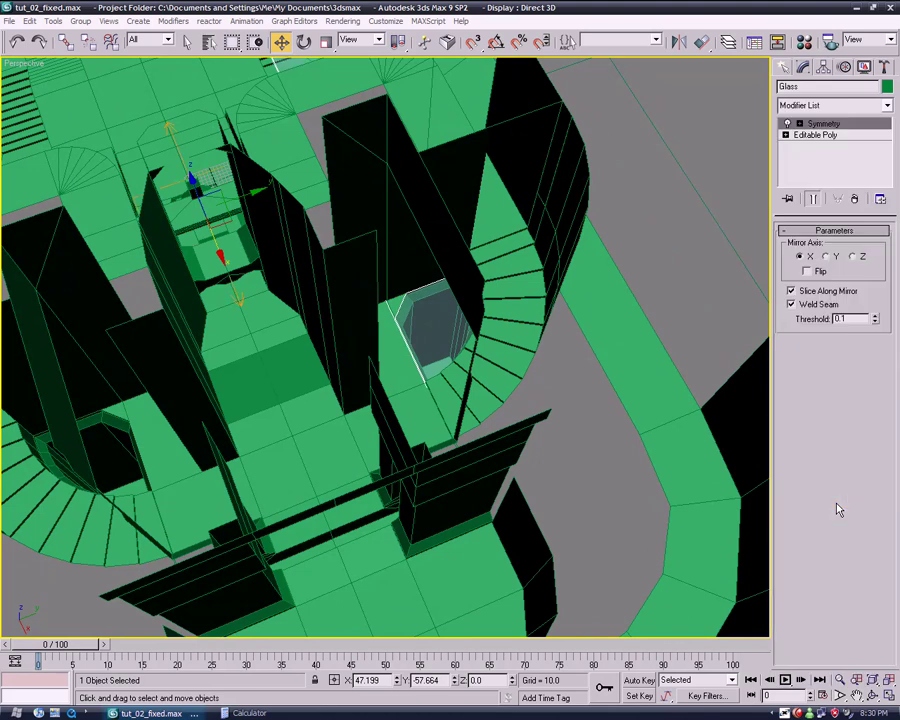
click(827, 257)
click(738, 157)
Step: Select the Plane01 building mesh and pick the vertical edge of the narrow recess in the pillar
middle_drag(575, 448, 548, 351)
click(548, 351)
mouse_move(548, 421)
alt+middle_down()
mouse_move(490, 424)
mouse_move(526, 410)
mouse_move(502, 438)
mouse_move(471, 430)
mouse_move(542, 436)
mouse_move(547, 446)
alt+middle_up()
scroll(471, 430, up, 4)
mouse_move(611, 353)
alt+middle_down()
mouse_move(639, 348)
mouse_move(639, 356)
mouse_move(601, 354)
alt+middle_up()
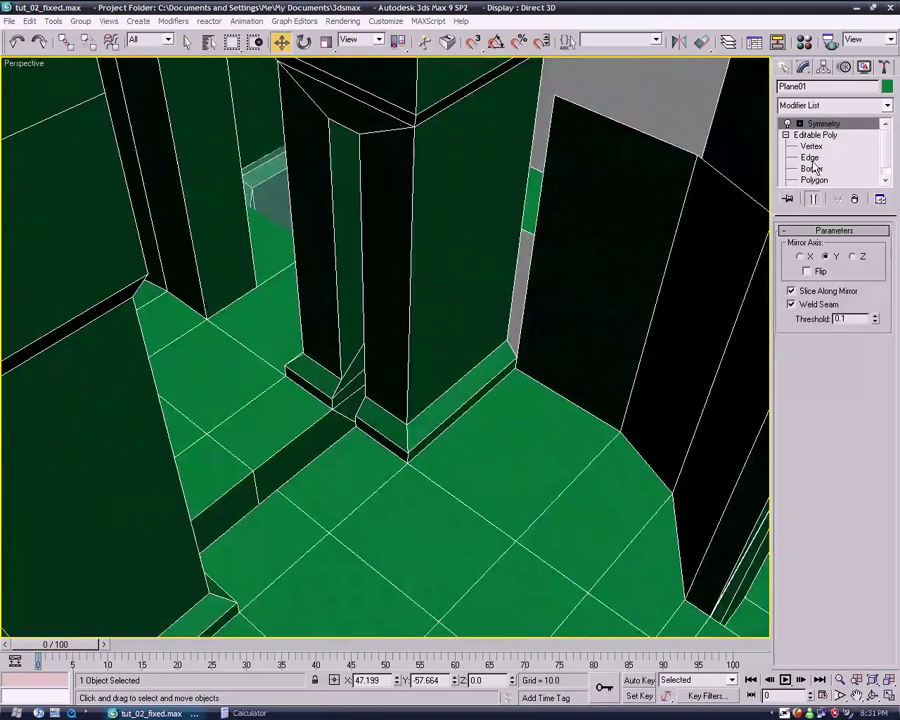
click(811, 159)
click(363, 288)
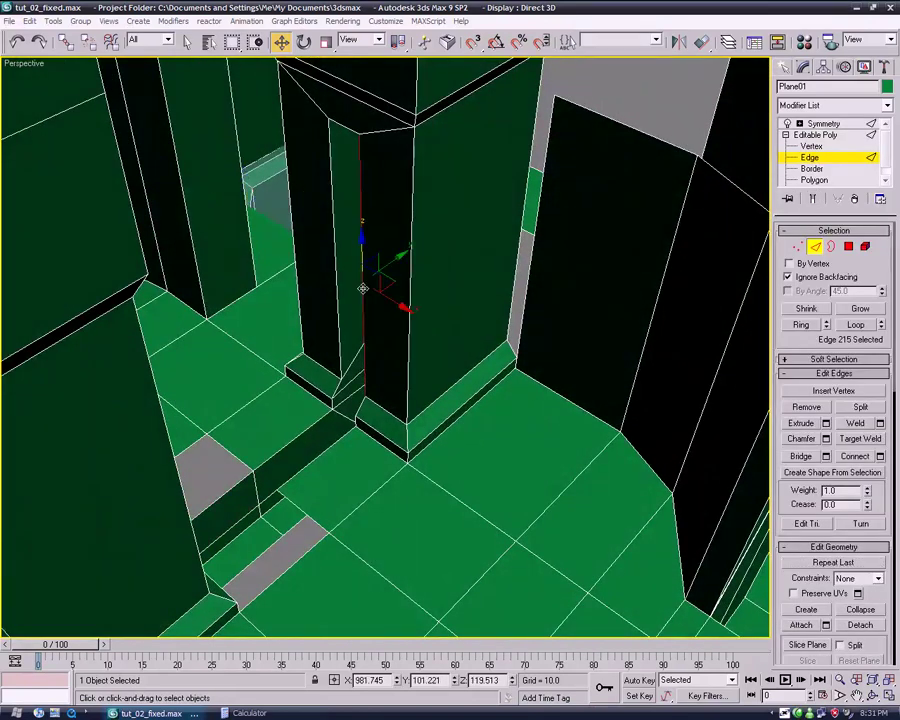
middle_drag(470, 403, 515, 367)
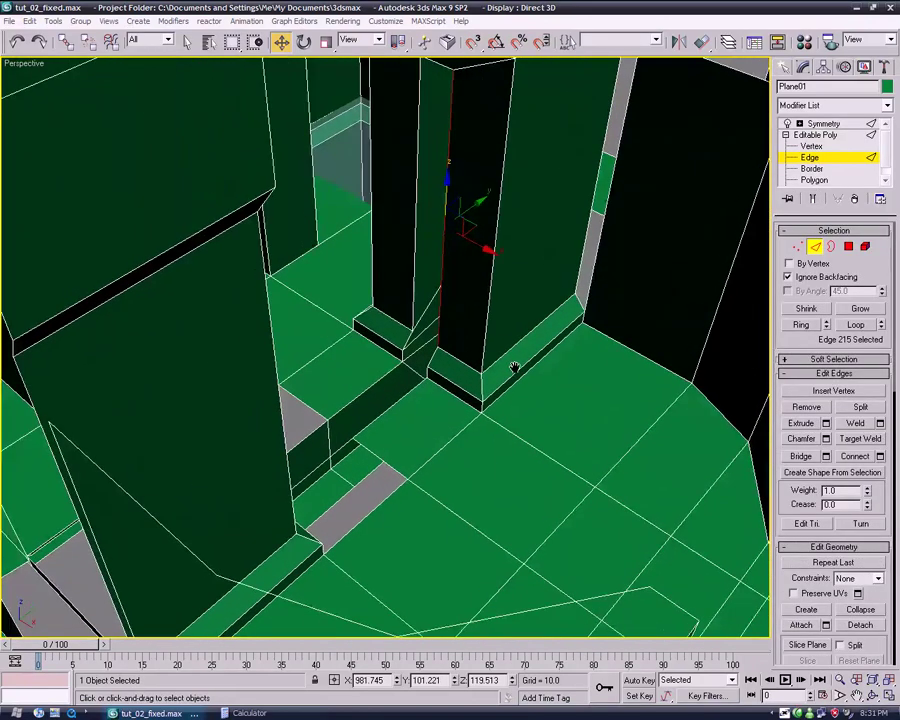
Step: Try to expand the selected pillar recess edge into an edge loop
click(843, 125)
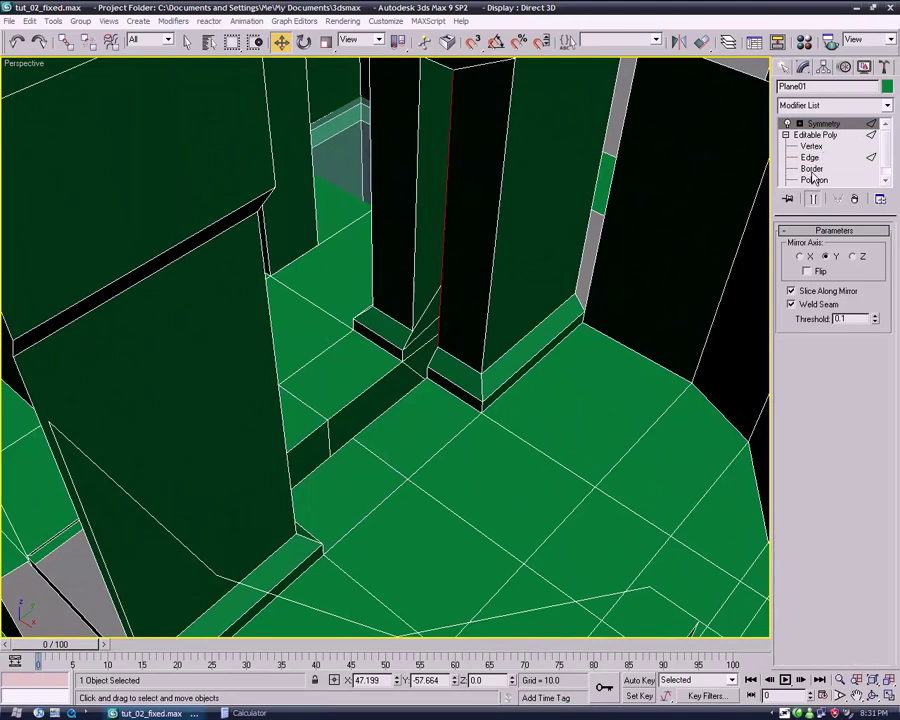
click(811, 158)
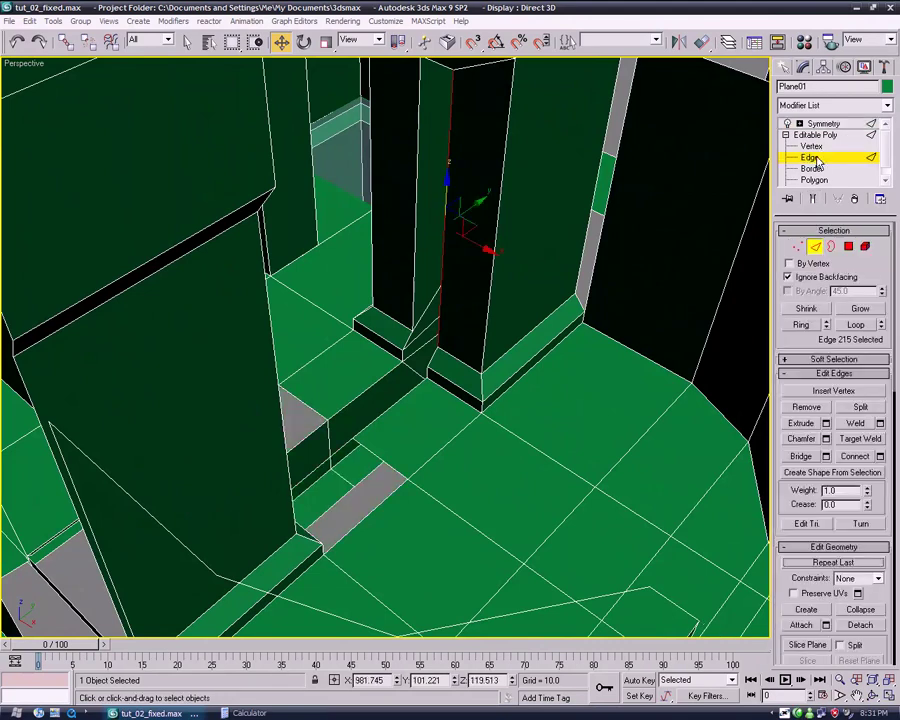
click(856, 326)
middle_drag(566, 394, 589, 396)
click(477, 287)
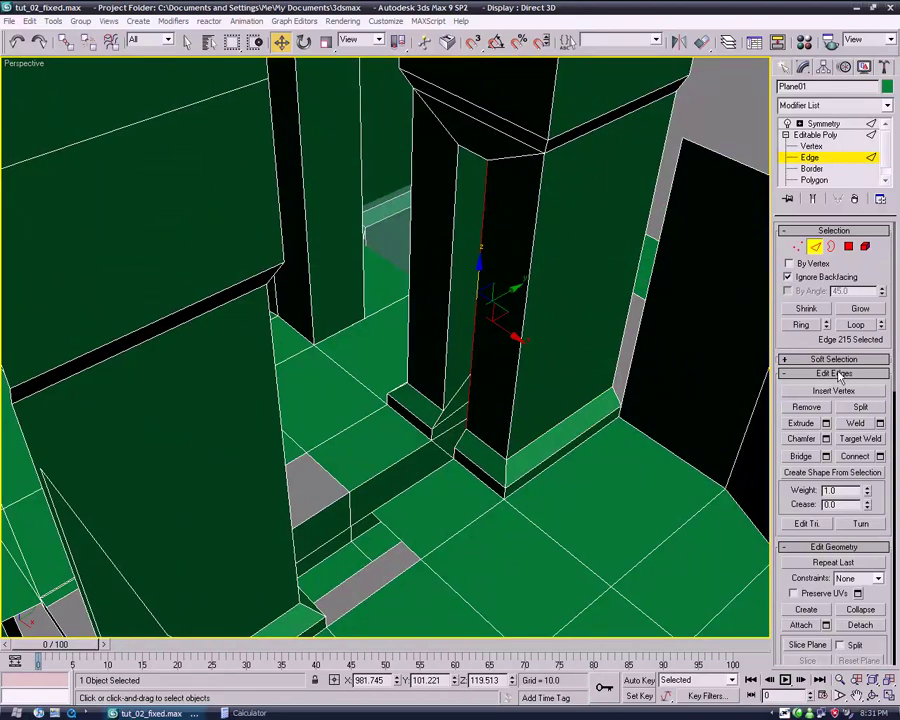
click(860, 329)
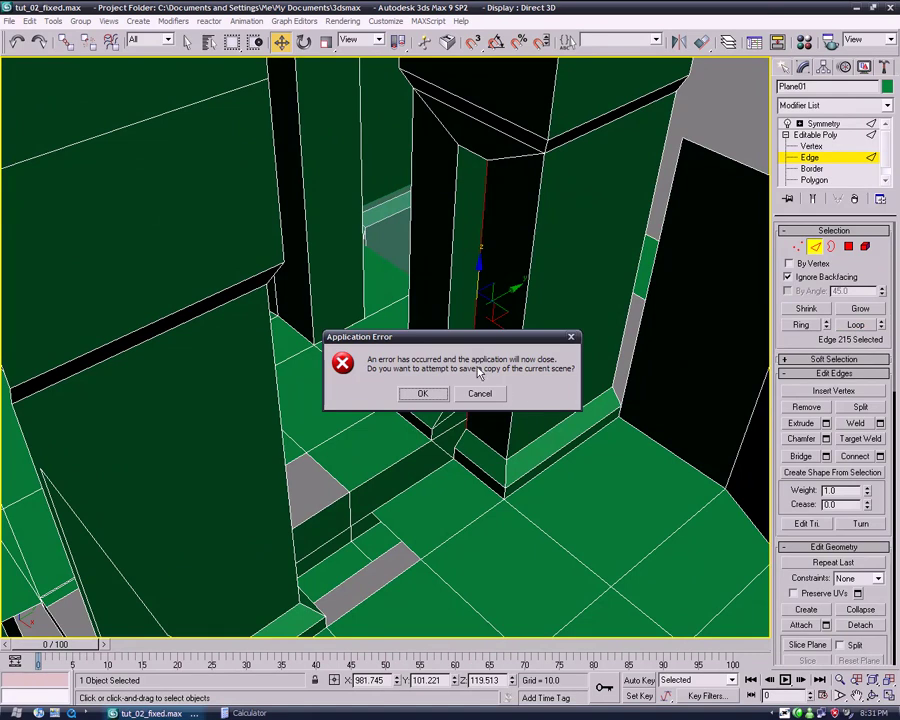
Step: Save a recovery copy of the scene, then close the calculator and cancel the error report
click(423, 394)
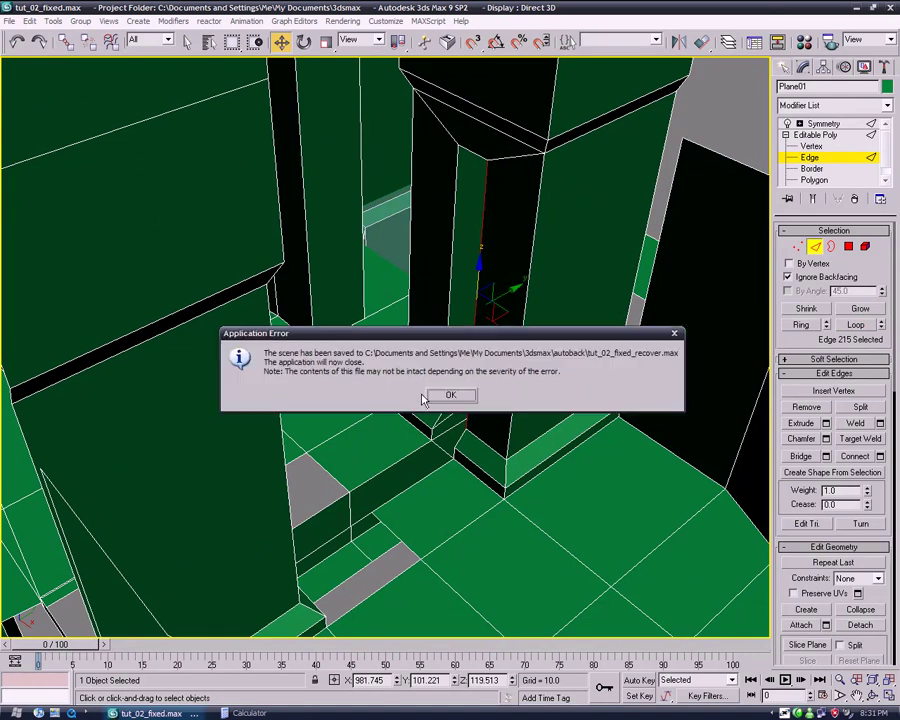
click(455, 397)
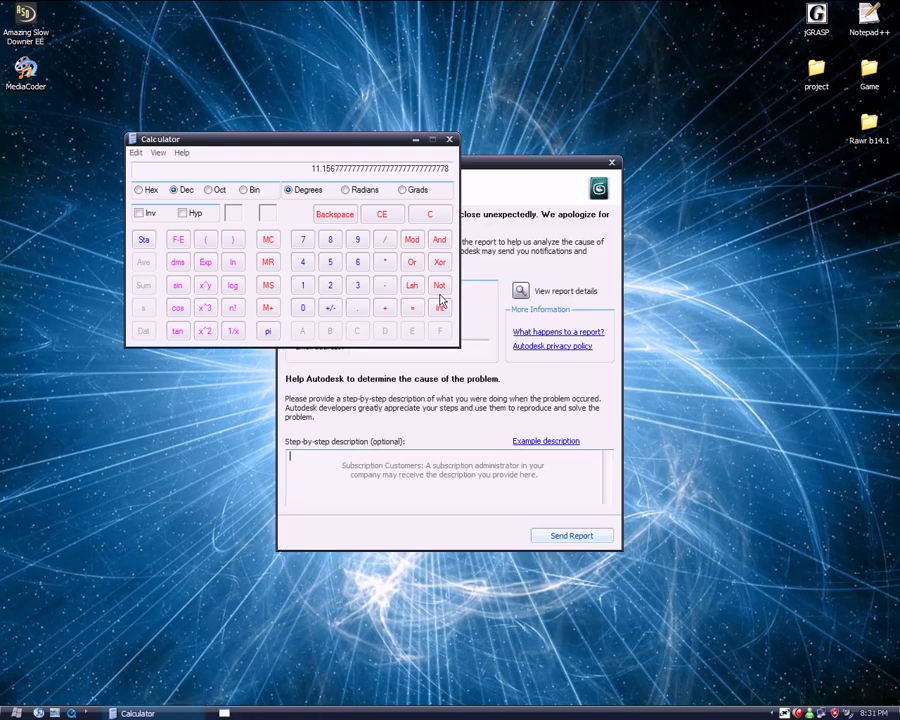
click(450, 140)
click(612, 162)
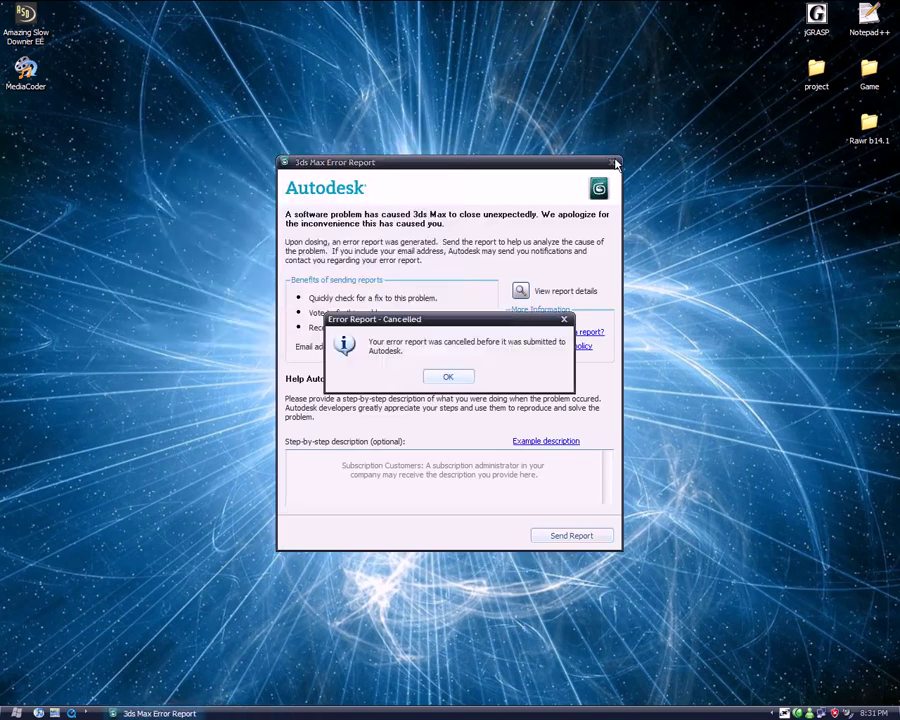
click(449, 377)
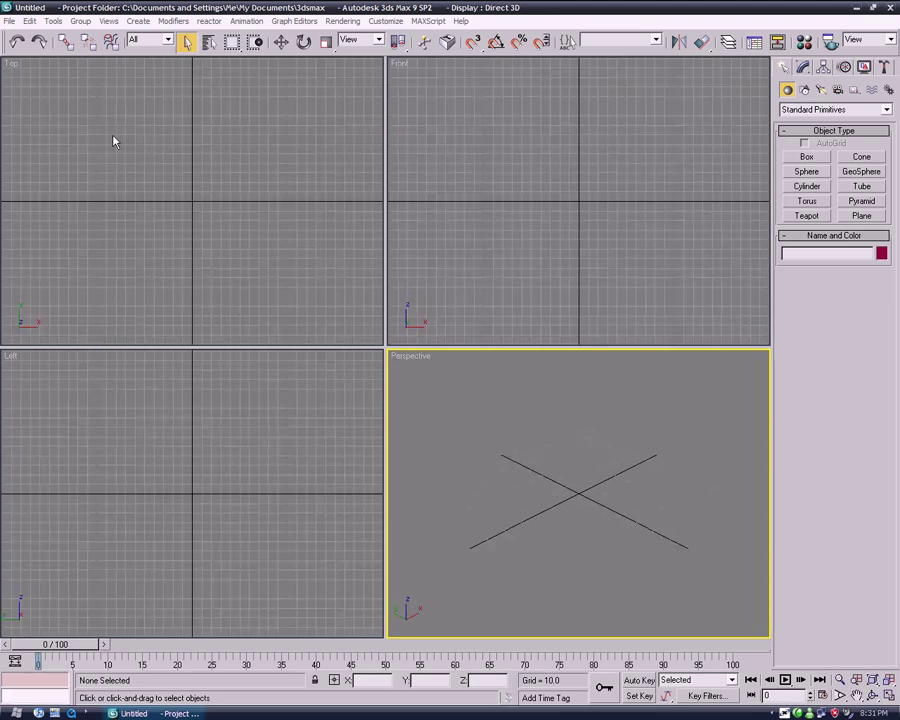
Step: Open the recent file tut_02_fixed_recover.max in the restarted 3ds Max
click(10, 21)
mouse_move(52, 73)
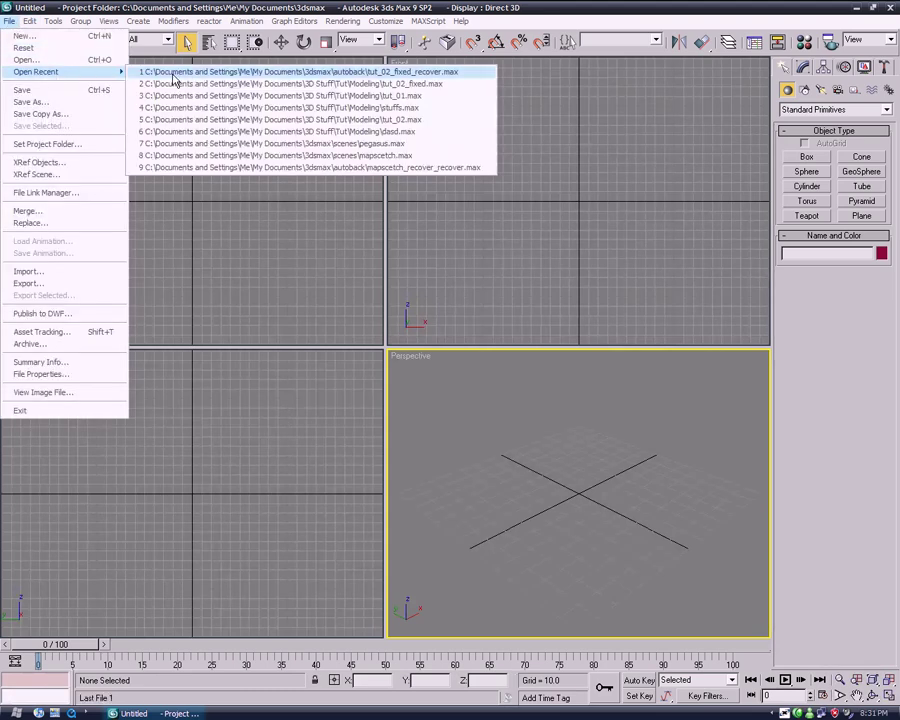
click(150, 73)
Step: Return to the edges of Plane01 and expand the pillar recess edge selection into a loop
scroll(482, 402, down, 5)
click(443, 325)
alt+middle_drag(443, 325, 452, 285)
scroll(450, 279, up, 3)
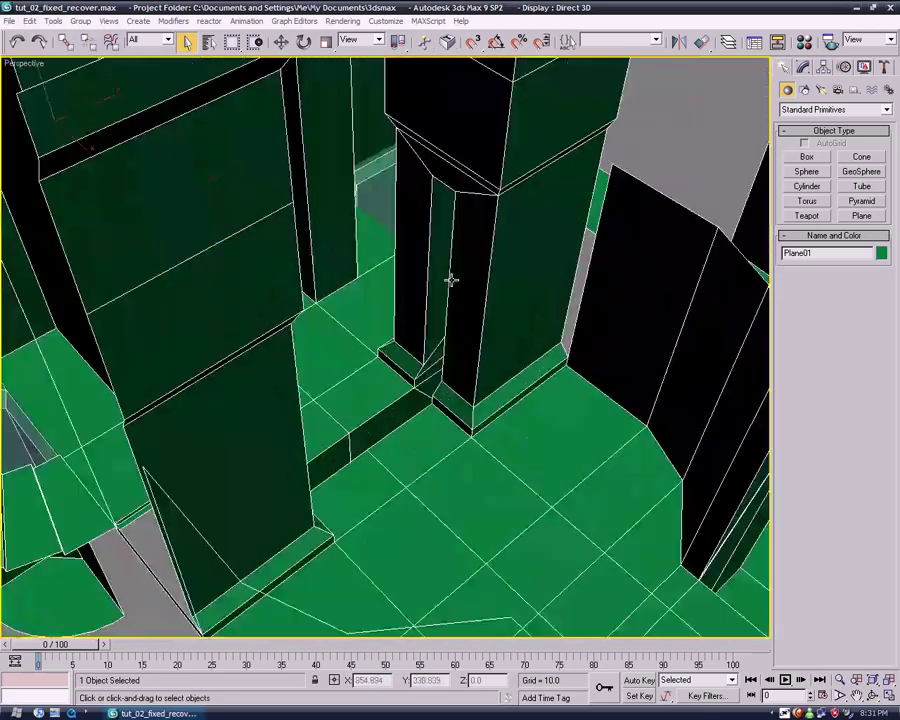
middle_drag(488, 245, 471, 320)
click(805, 67)
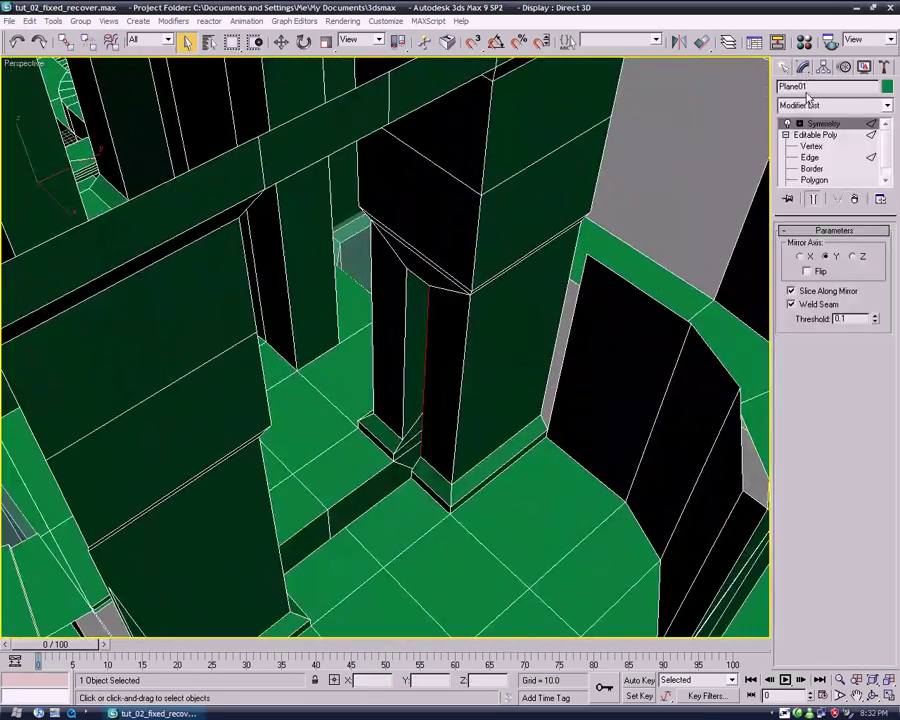
click(819, 160)
mouse_move(518, 340)
alt+middle_down()
mouse_move(506, 350)
mouse_move(514, 313)
mouse_move(505, 347)
alt+middle_up()
scroll(514, 313, up, 3)
middle_drag(585, 338, 580, 403)
click(856, 324)
alt+middle_drag(532, 446, 487, 360)
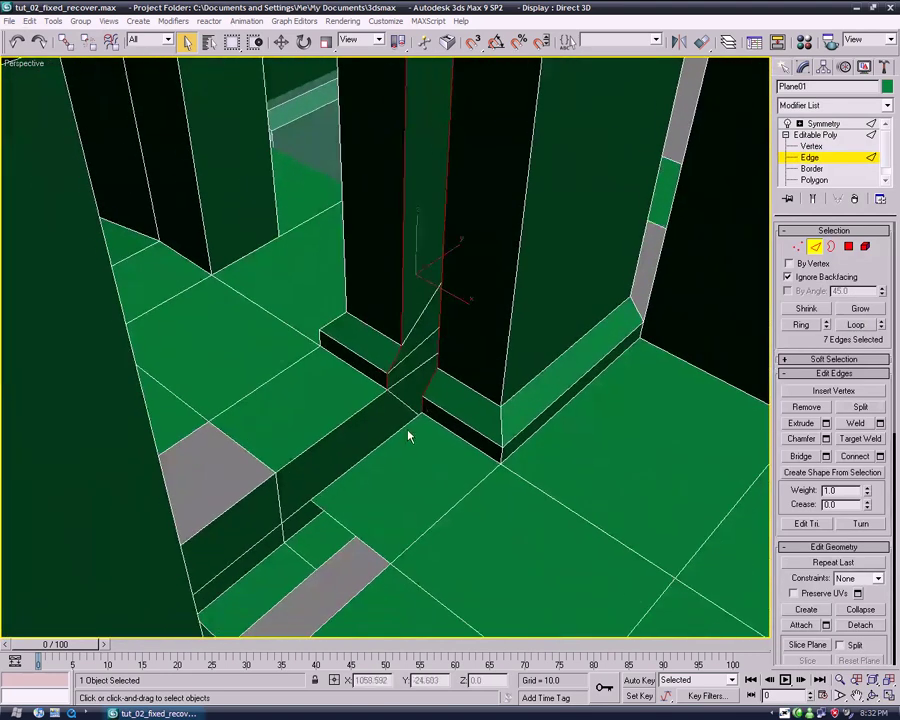
middle_drag(423, 398, 446, 560)
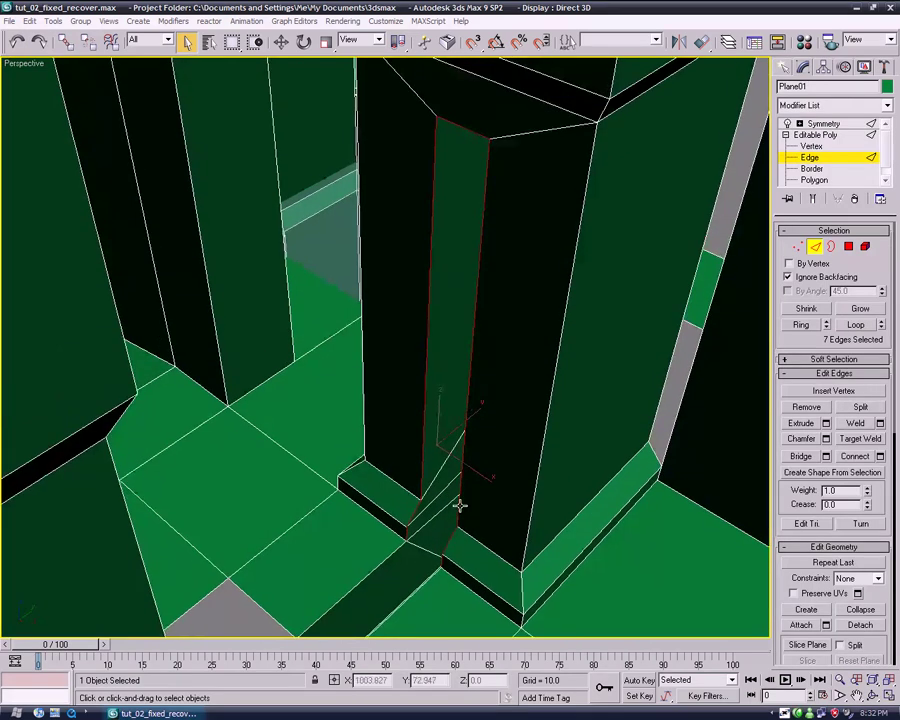
Step: Try to add the two floor strip edges to the pillar recess edge selection
alt+middle_drag(418, 477, 395, 431)
ctrl+click(375, 411)
ctrl+click(404, 437)
middle_drag(495, 456, 497, 471)
middle_drag(590, 262, 573, 335)
scroll(573, 335, down, 4)
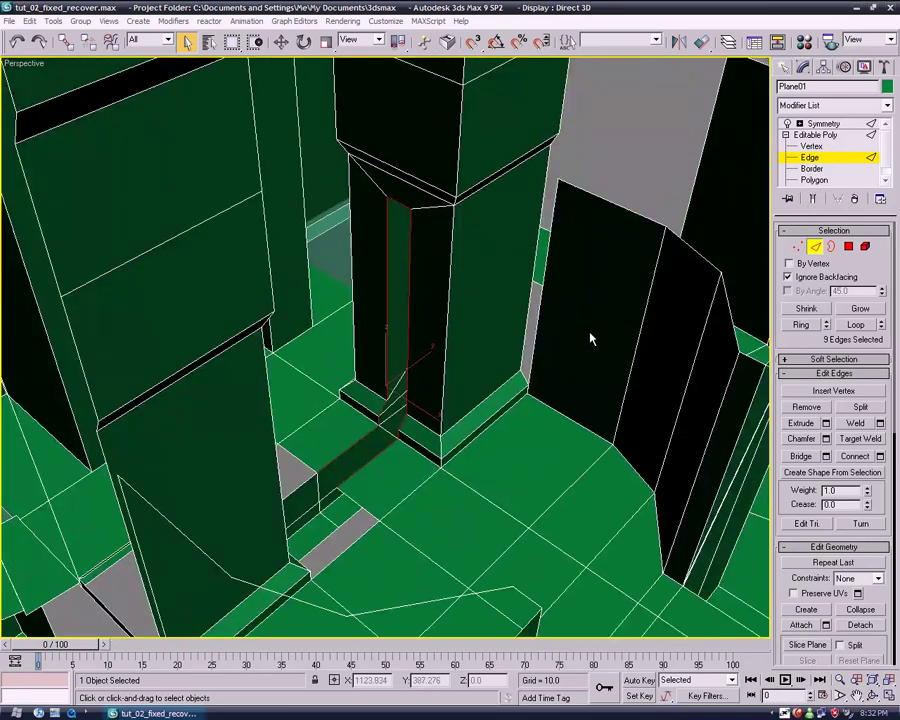
click(282, 43)
middle_drag(502, 175, 496, 251)
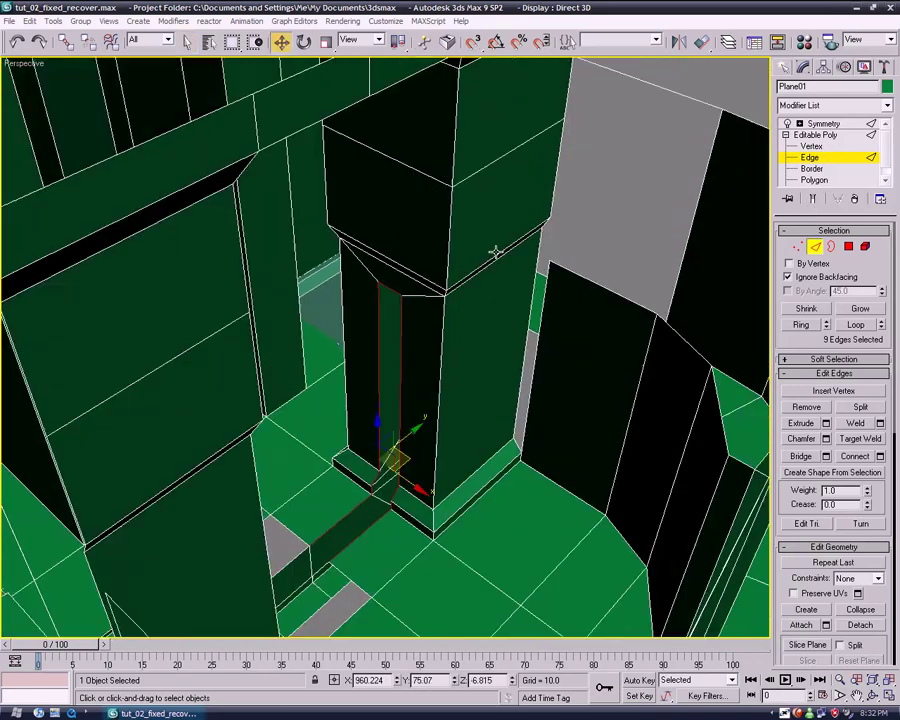
scroll(496, 251, down, 4)
click(367, 352)
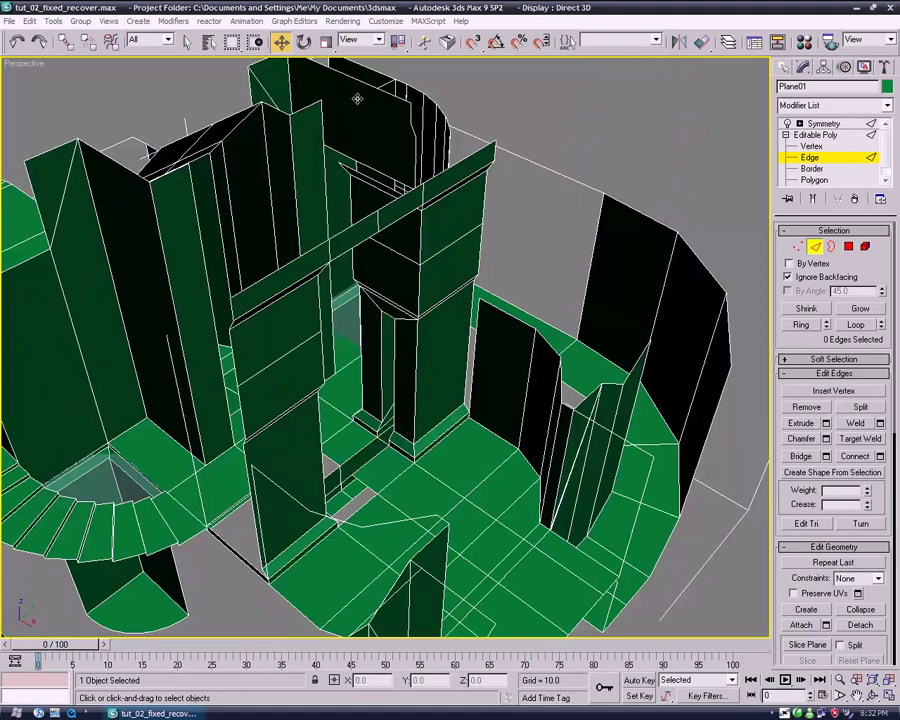
Step: Select the nine vertices of Plane01 outlining the floor strip, the base steps and the top corners of the pillar recess
click(817, 146)
middle_drag(572, 316, 571, 253)
scroll(571, 253, up, 4)
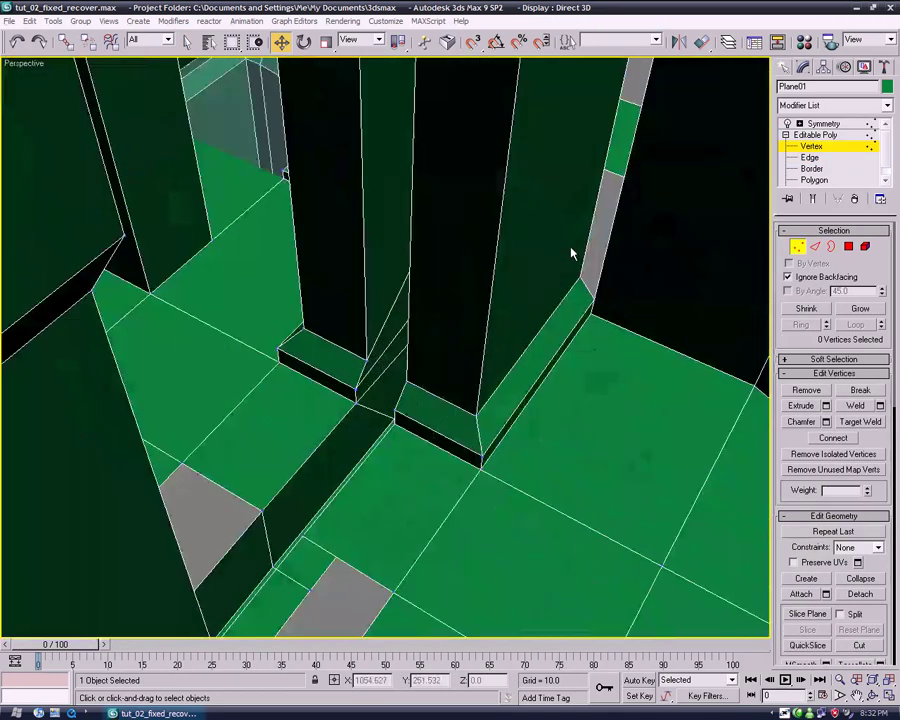
click(304, 537)
ctrl+click(258, 511)
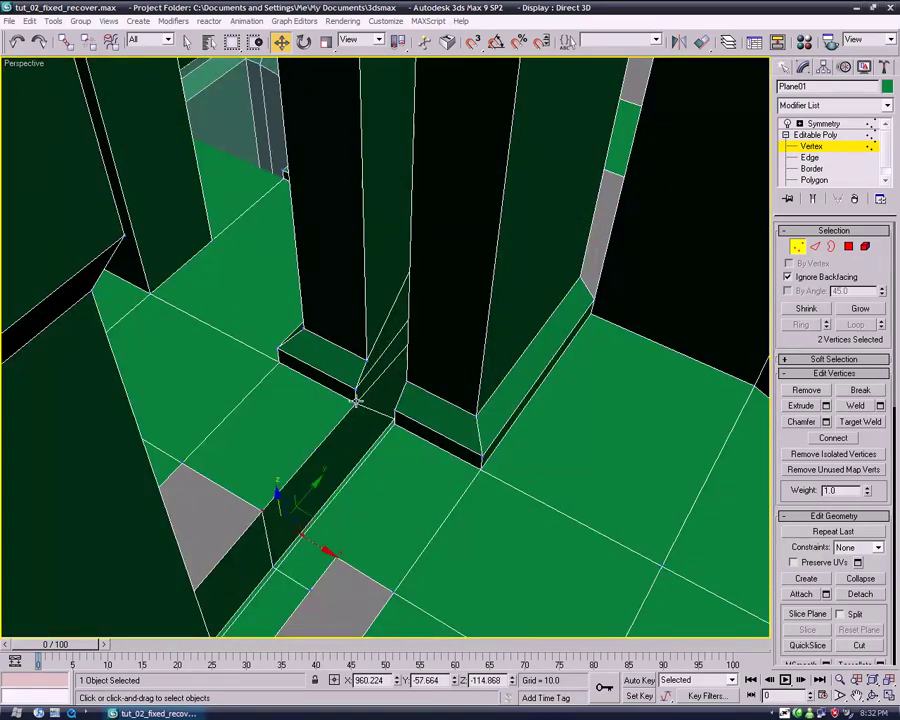
ctrl+click(393, 422)
ctrl+click(395, 411)
ctrl+click(354, 390)
ctrl+click(366, 362)
ctrl+click(407, 382)
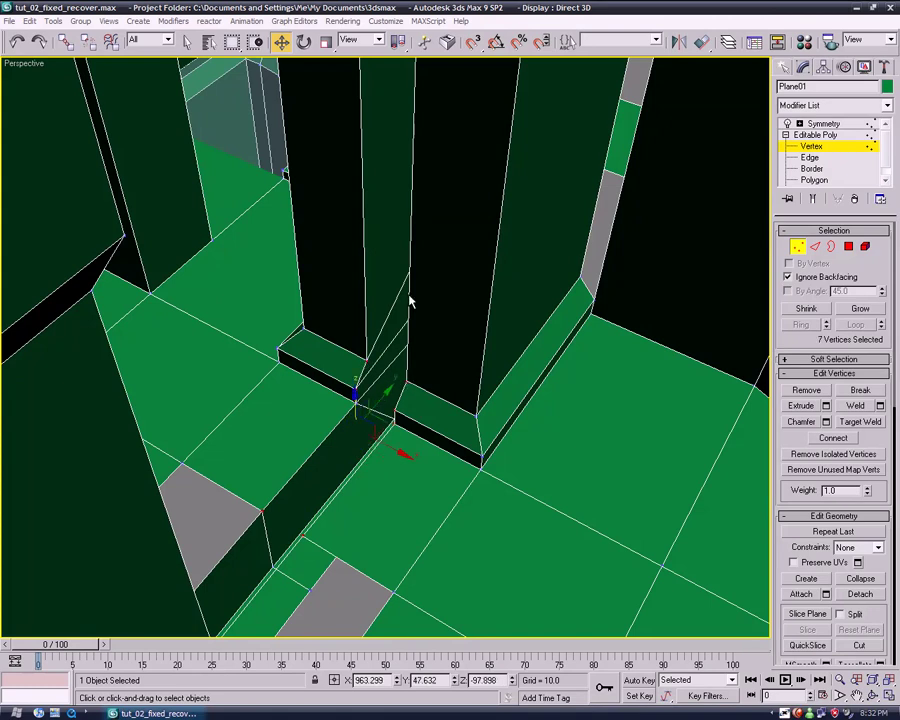
middle_drag(410, 265, 409, 437)
ctrl+click(418, 292)
ctrl+click(356, 261)
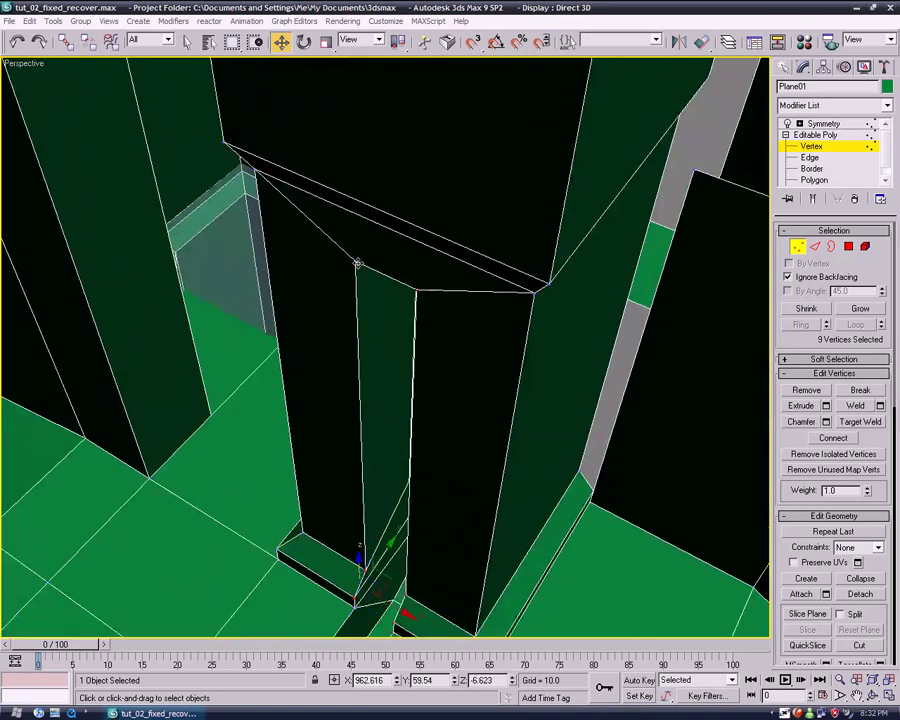
Step: Clone the nine selected recess vertices upward along Z as an element of the mesh
alt+middle_drag(462, 398, 434, 370)
scroll(345, 328, down, 4)
shift+drag(324, 322, 301, 122)
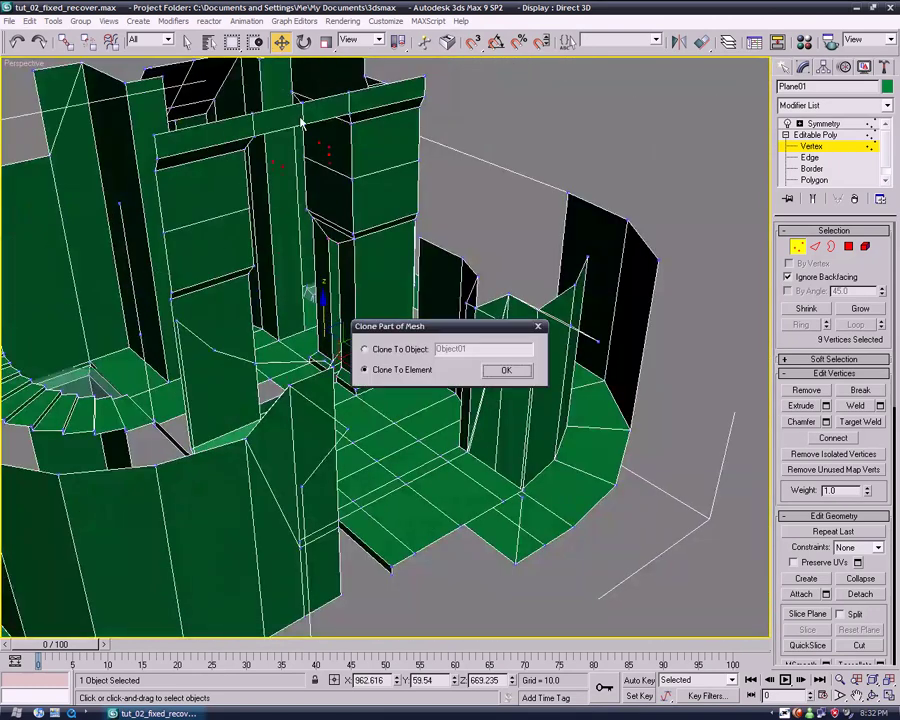
click(508, 378)
Step: Raise the cloned vertices farther along Z until they float well clear above the building
mouse_move(382, 222)
middle_down()
mouse_move(420, 430)
mouse_move(424, 563)
middle_up()
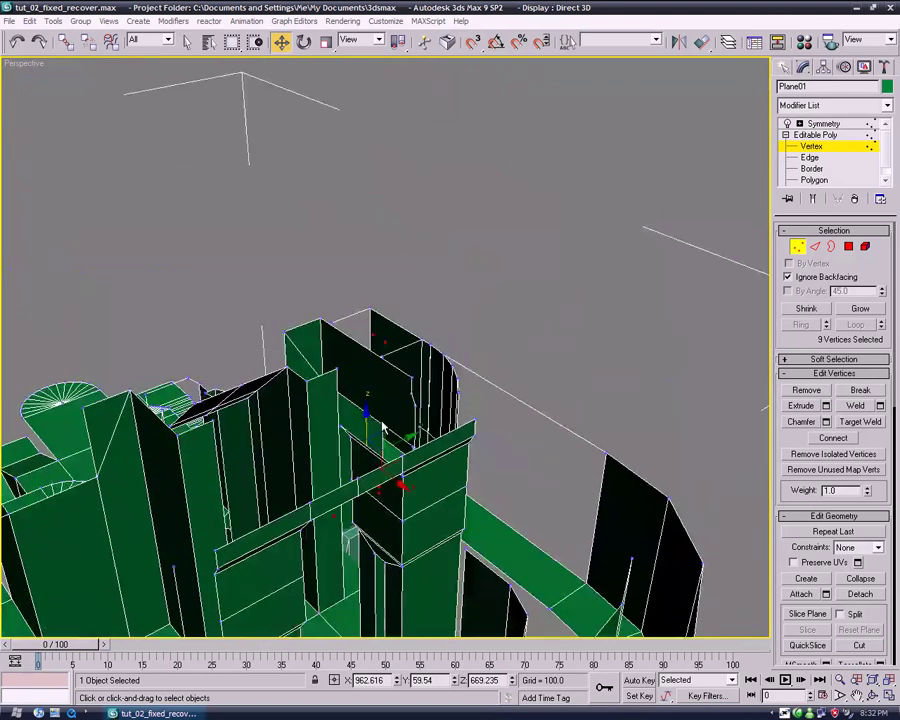
click(344, 281)
key(ctrl+z)
drag(369, 412, 350, 131)
middle_drag(350, 131, 469, 409)
click(534, 368)
Step: Try to move the lower cloned step vertex along X into line with the vertex above it at X 938.704
middle_drag(560, 446, 524, 430)
scroll(516, 413, up, 3)
click(442, 293)
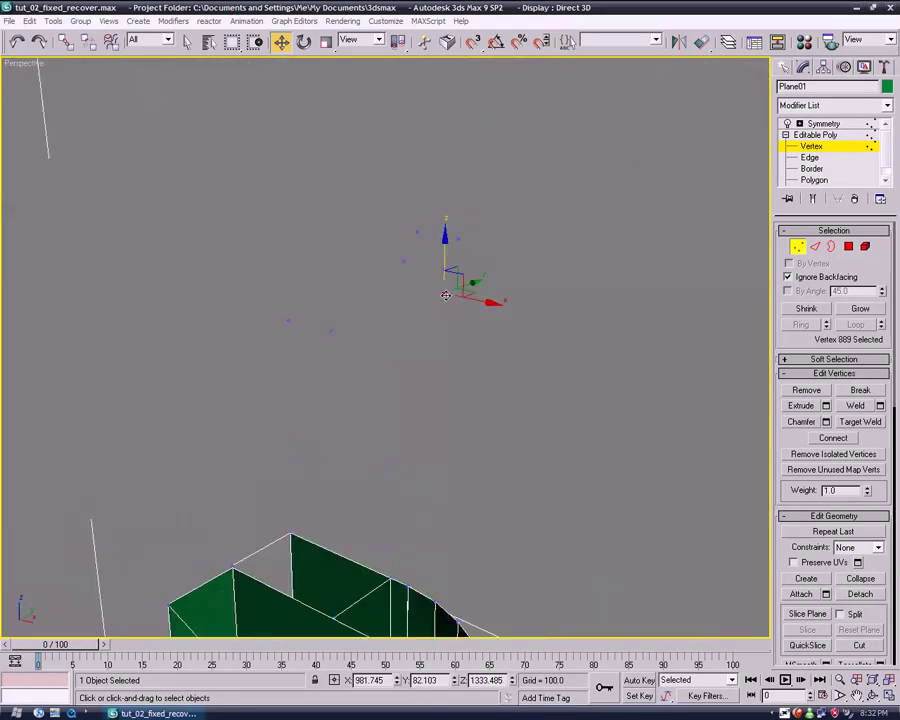
drag(440, 292, 402, 262)
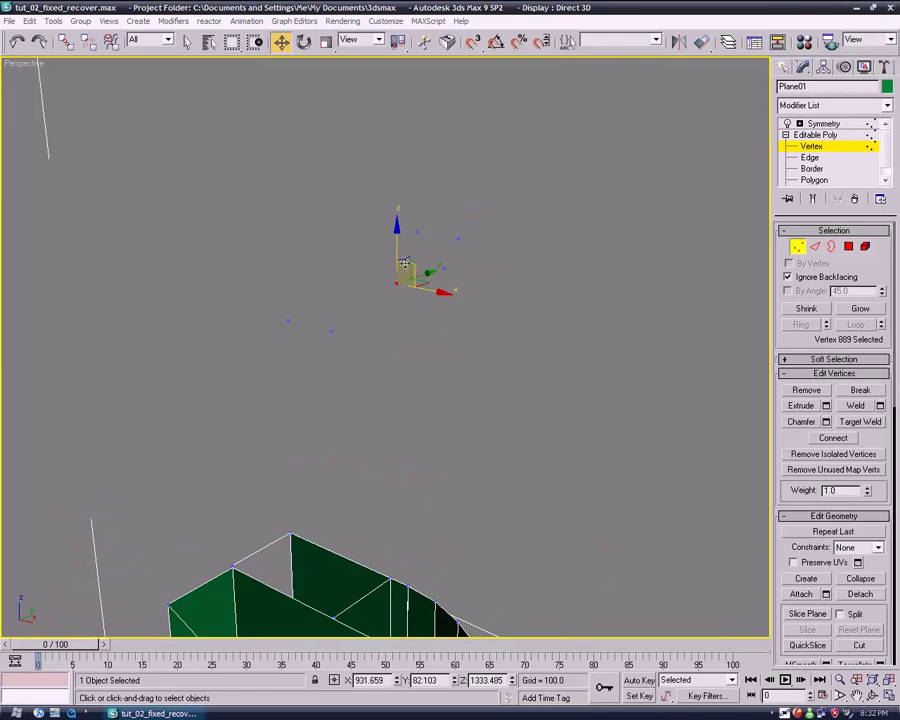
click(402, 262)
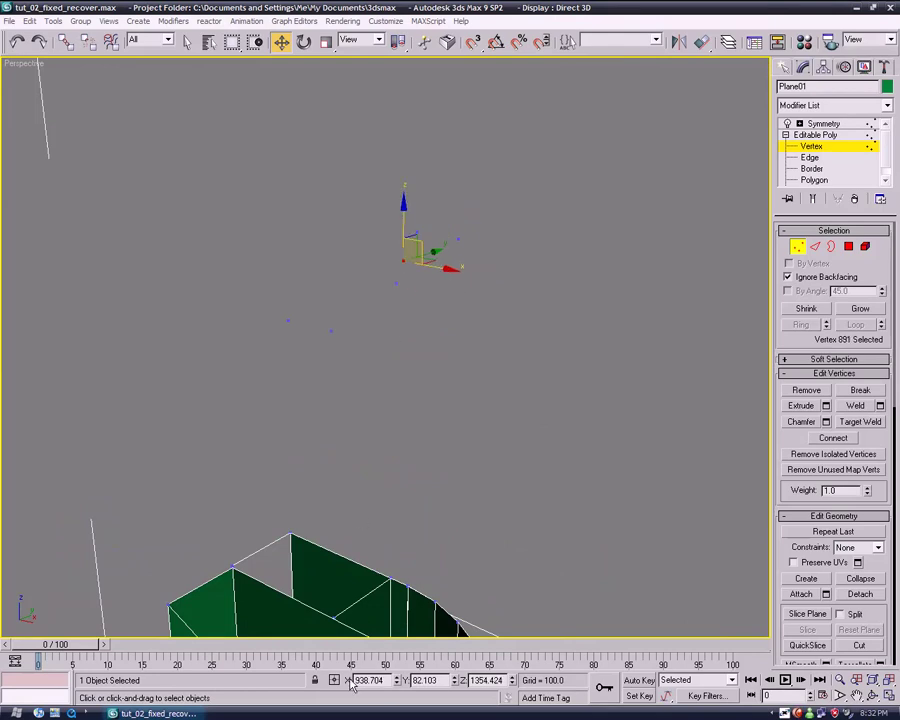
click(397, 284)
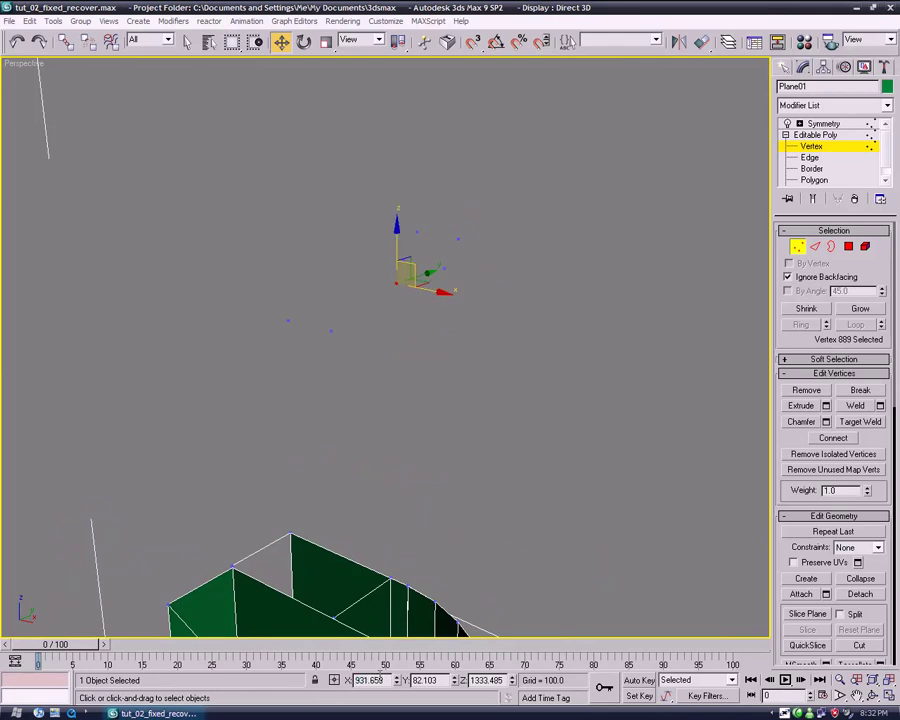
alt+middle_drag(518, 450, 575, 422)
scroll(518, 402, down, 3)
click(818, 182)
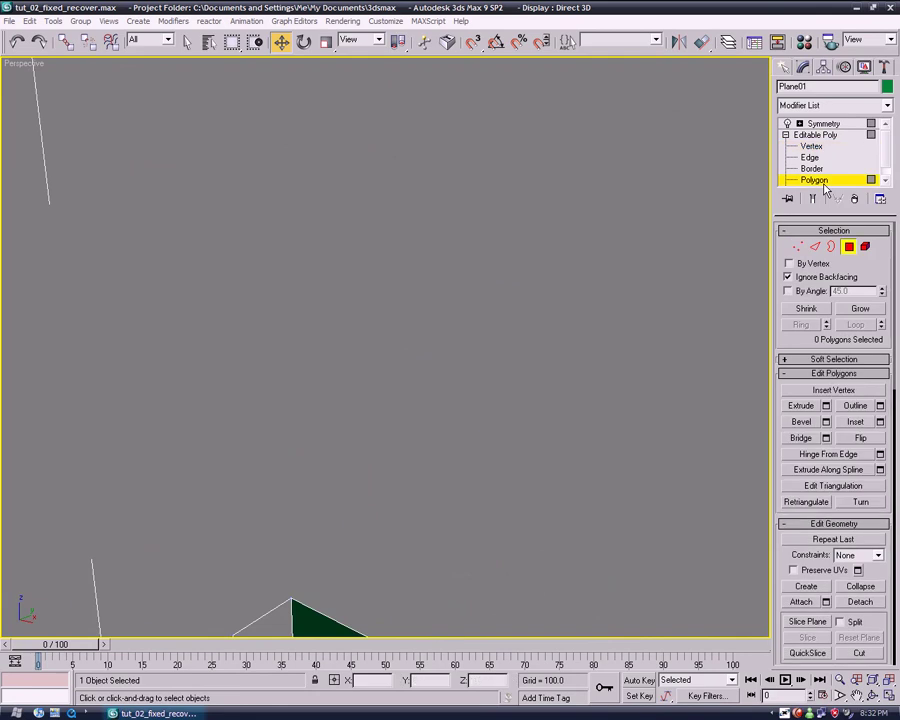
click(816, 588)
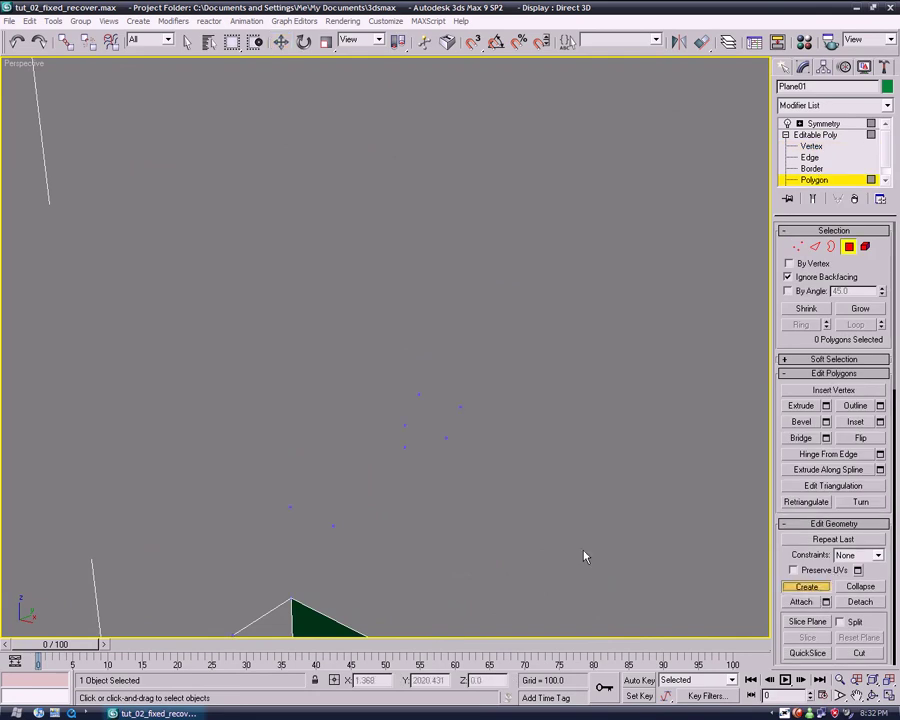
Step: Clone the lower step vertex along X as an element and align the copy with the opposite vertex at X 938.704
click(821, 147)
shift+drag(508, 485, 448, 476)
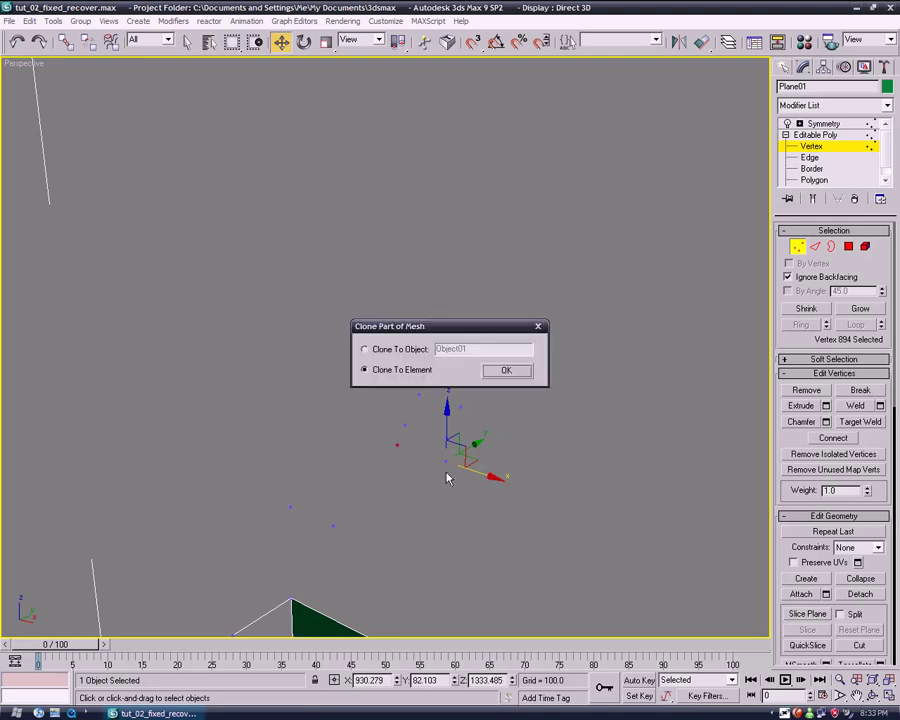
click(508, 369)
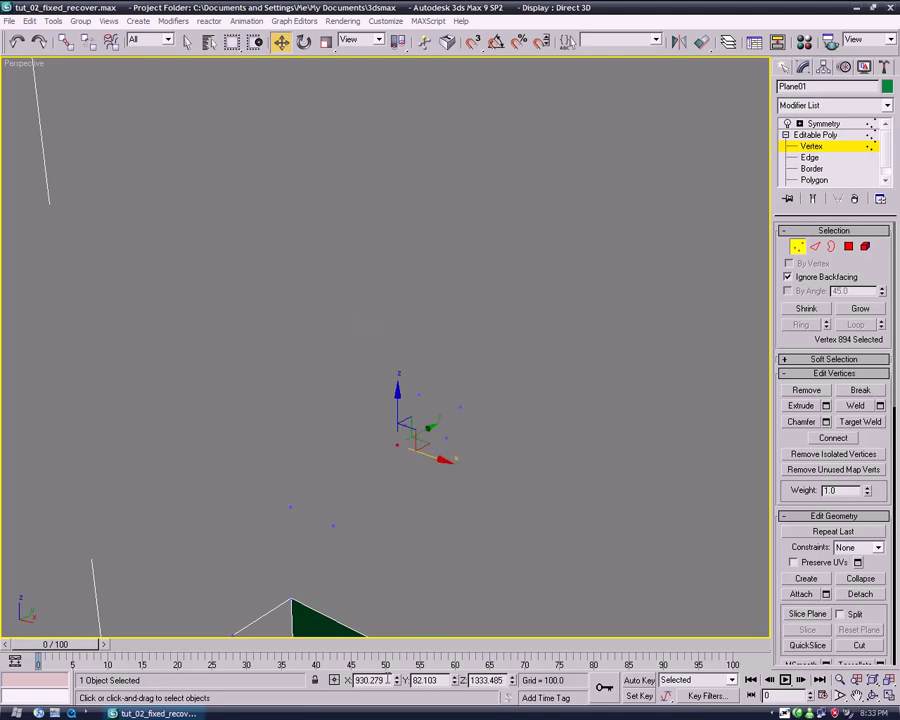
Step: Create three polygons through the cloned vertices: the floor strip with its riser, the sloped piece and the tall upright strip
click(802, 180)
click(806, 588)
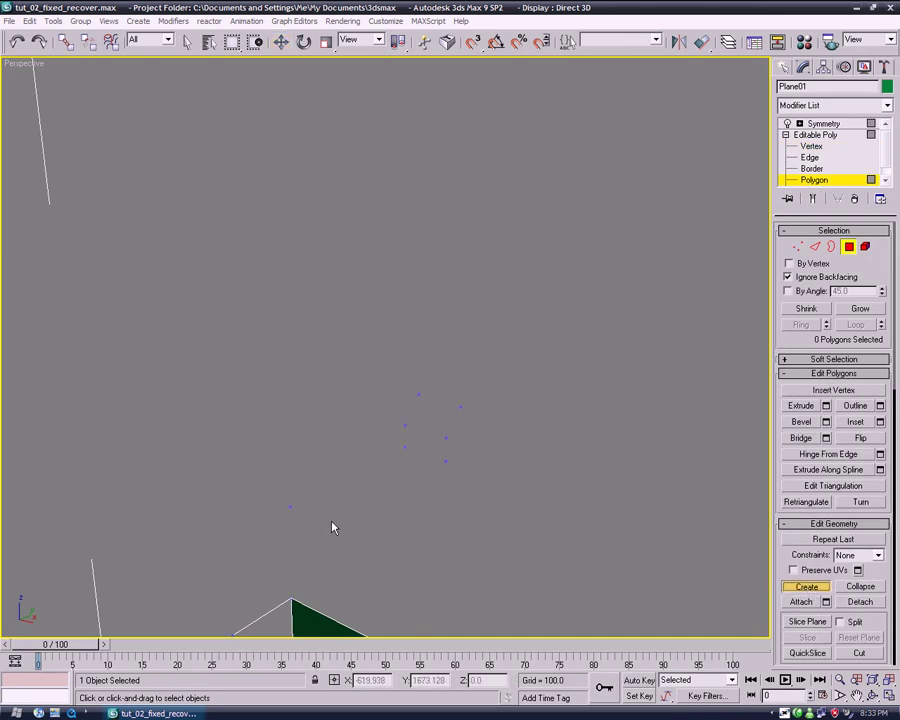
click(445, 463)
double_click(291, 507)
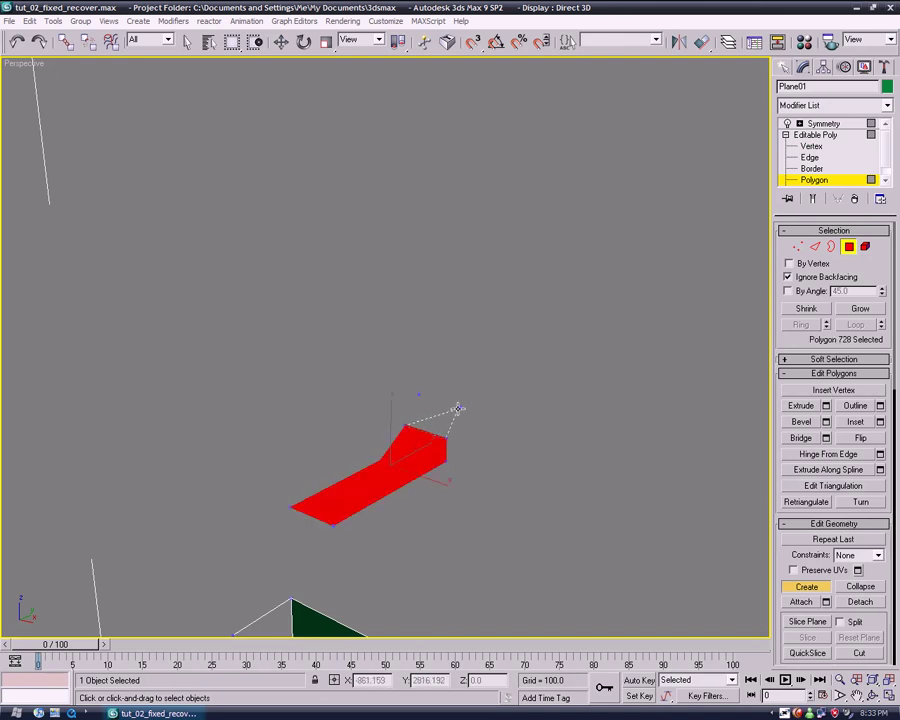
double_click(418, 394)
middle_drag(450, 368, 446, 400)
scroll(445, 412, down, 4)
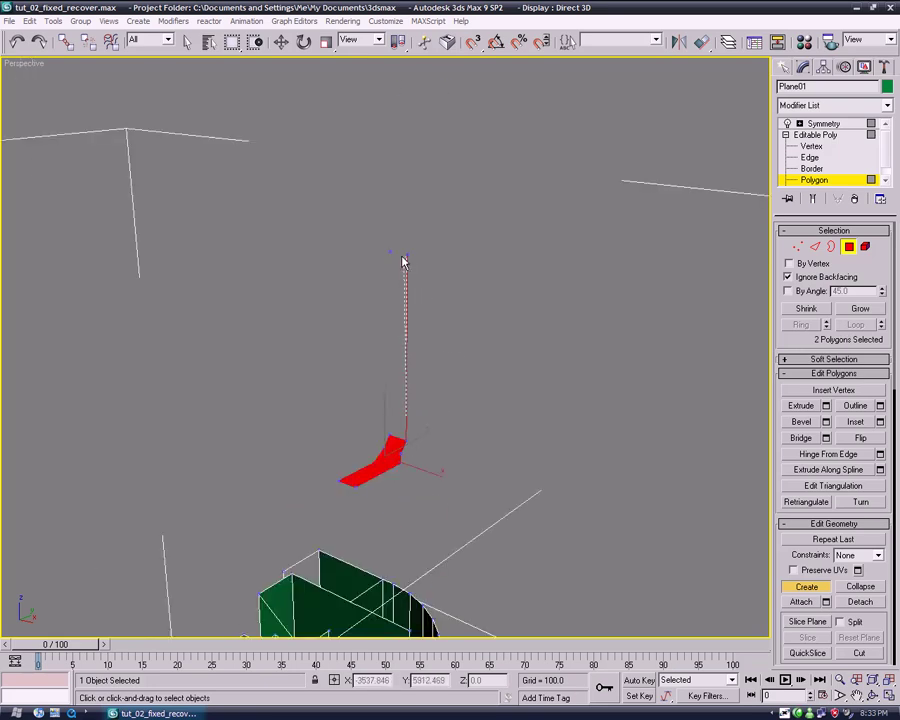
click(390, 432)
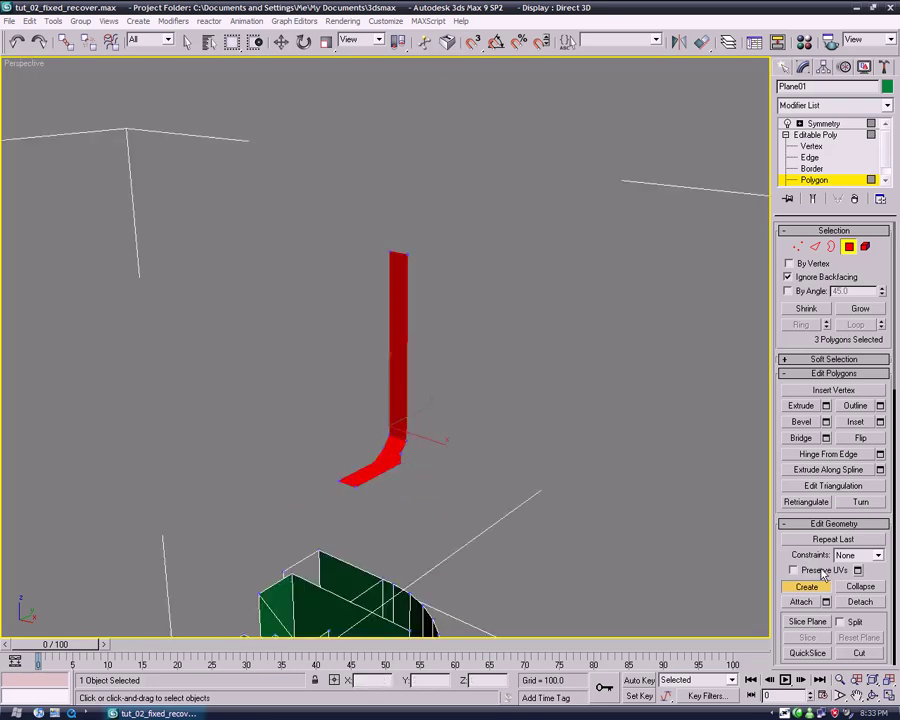
click(812, 586)
Step: Cut an edge across the lowest polygon between the riser's two bottom corners, separating the riser from the floor strip
middle_drag(670, 556, 630, 479)
scroll(630, 479, up, 4)
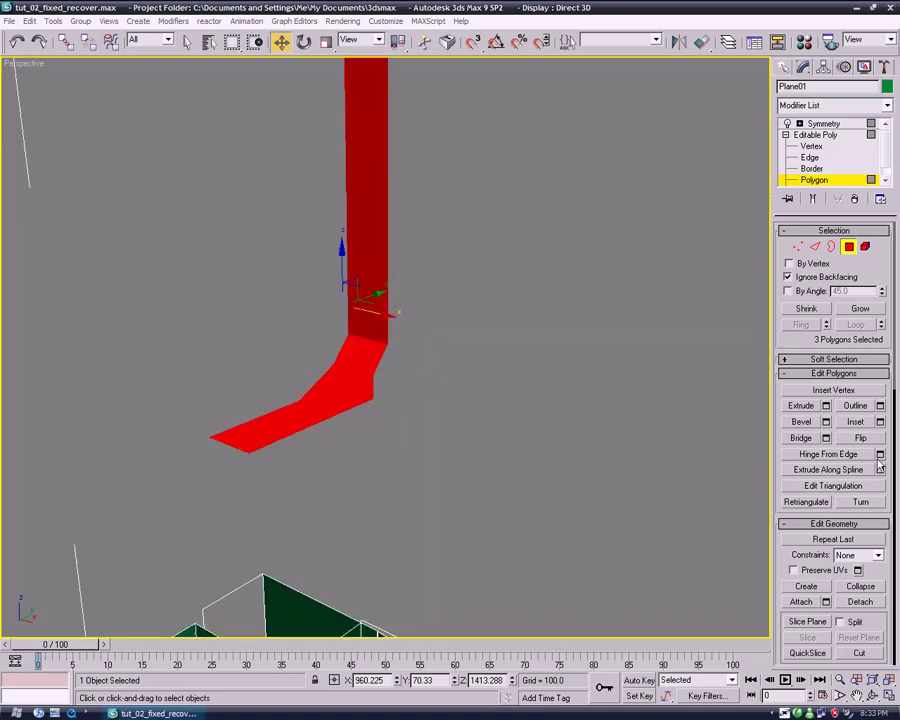
click(874, 651)
click(375, 398)
click(333, 385)
click(860, 652)
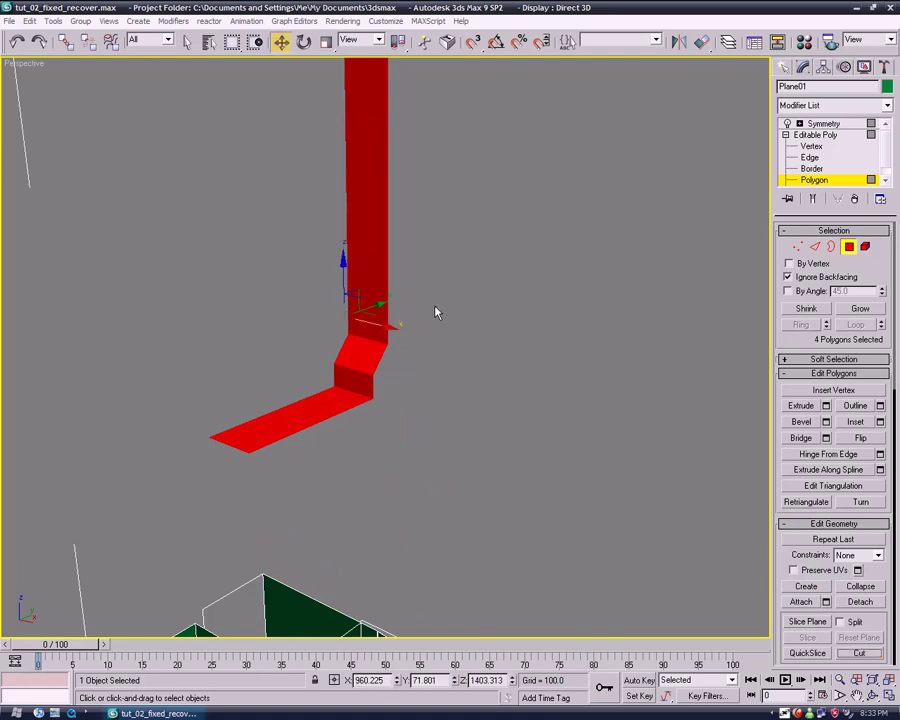
Step: Lower the four new polygons along Z to about 881.5 and detach them as a separate object
scroll(443, 312, down, 2)
middle_drag(450, 311, 523, 277)
scroll(523, 277, down, 5)
drag(383, 268, 384, 388)
middle_drag(525, 463, 530, 263)
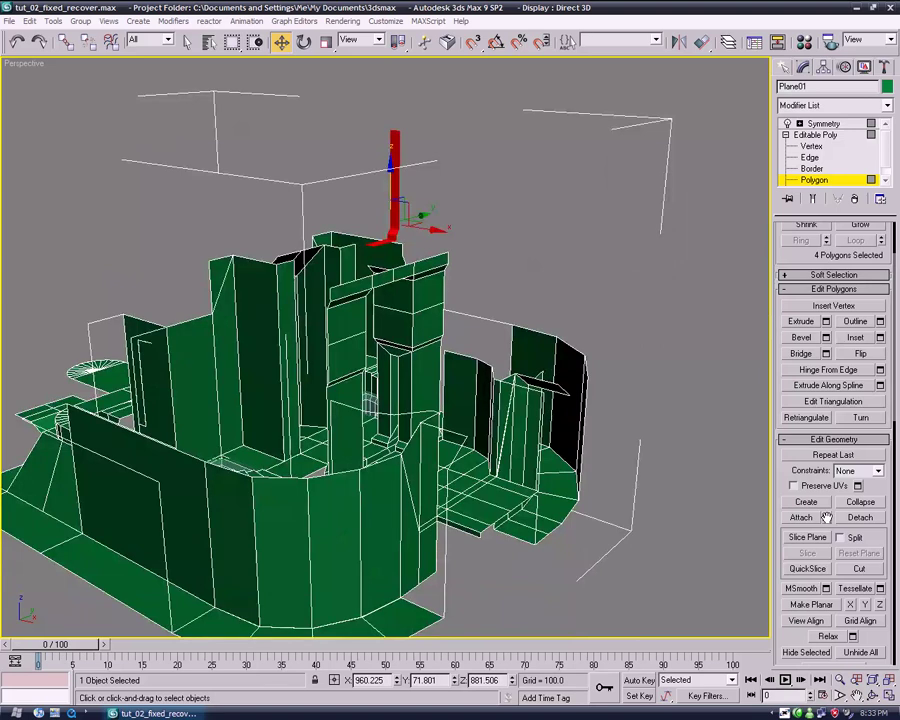
click(858, 517)
click(486, 376)
alt+middle_drag(512, 418, 494, 382)
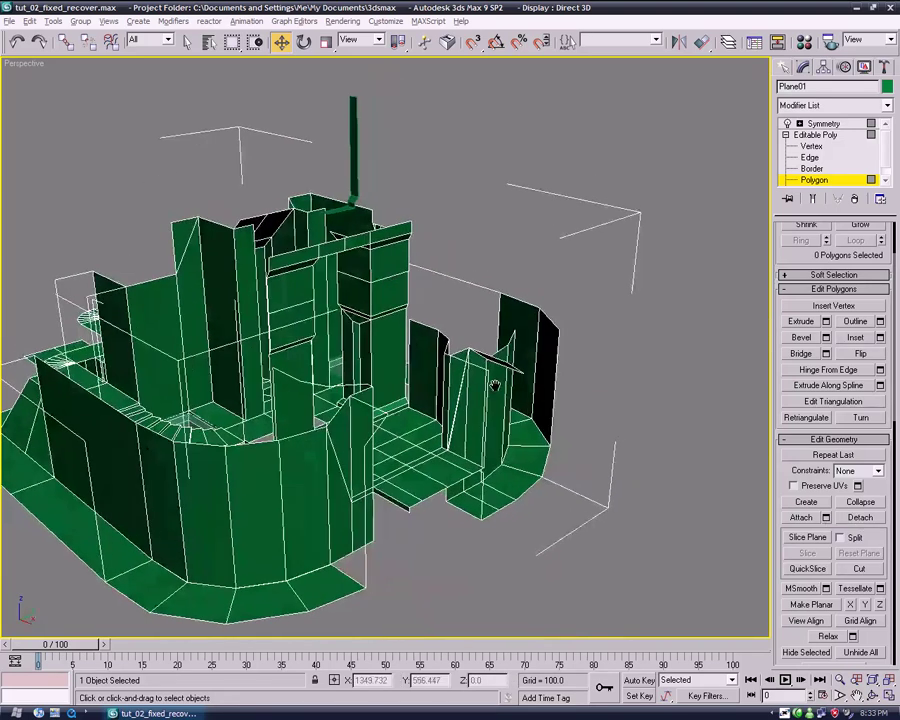
Step: Select the floor-level vertex at the foot of the pillar recess in Plane01 and check its Z coordinate
click(814, 148)
scroll(557, 290, up, 8)
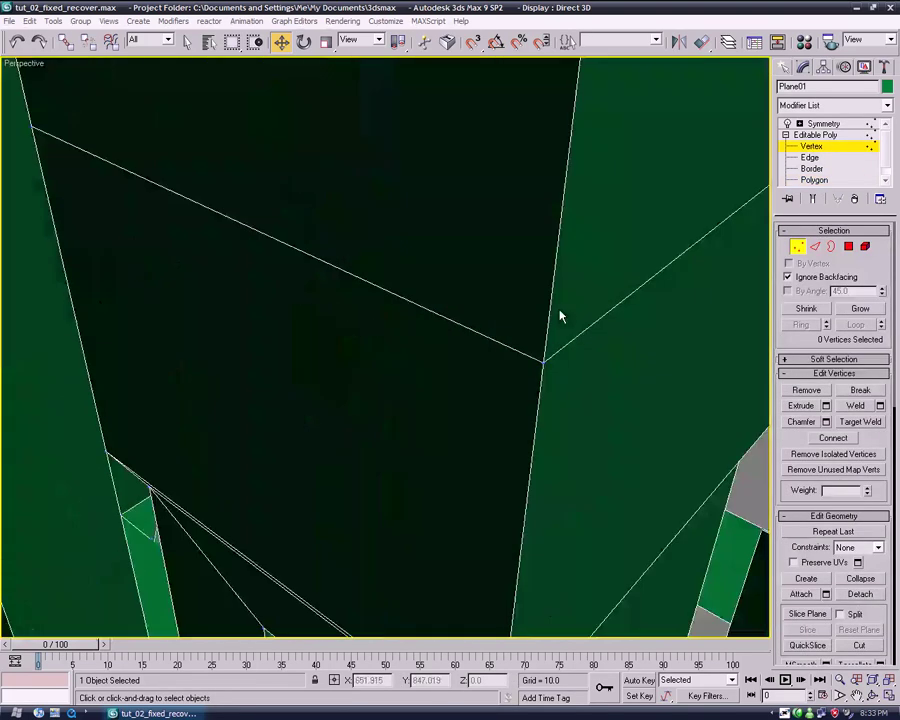
middle_drag(560, 315, 436, 193)
click(377, 472)
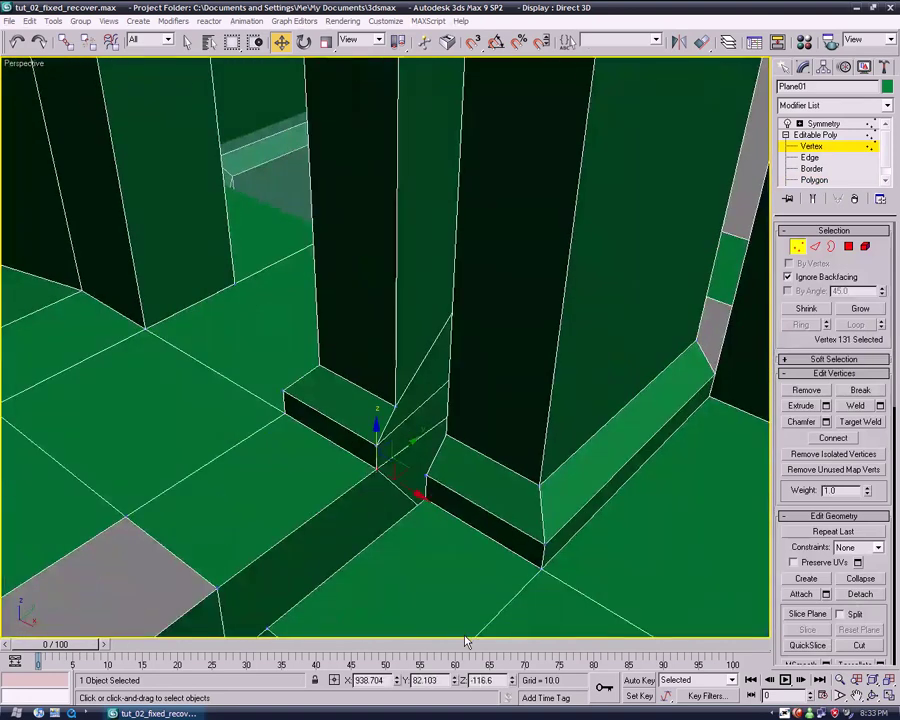
scroll(464, 340, down, 4)
middle_drag(464, 340, 450, 428)
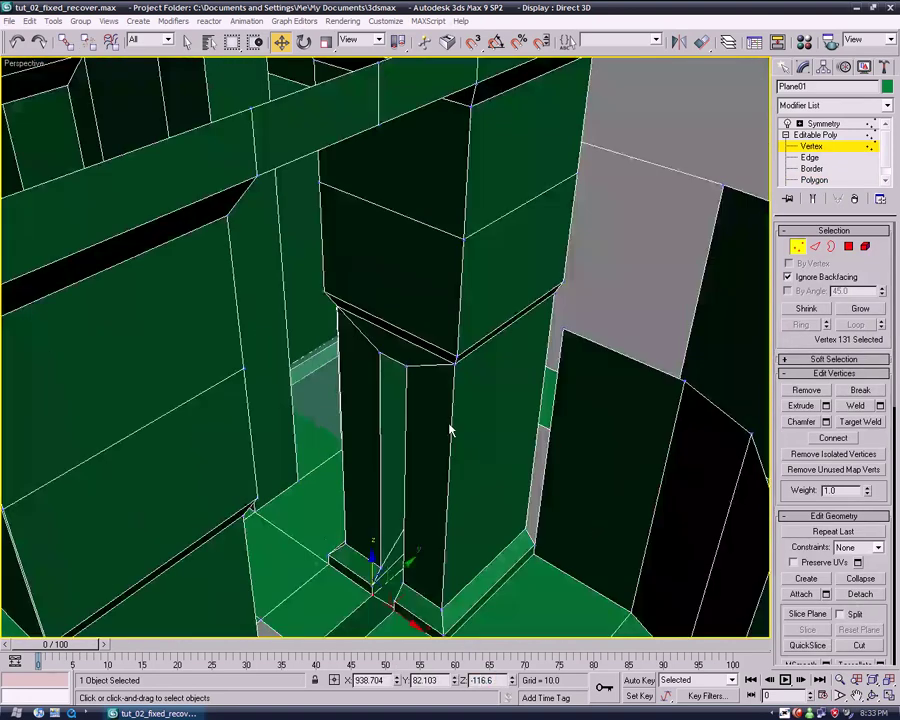
Step: Leave vertex editing of Plane01 and select the detached strip object above the building
scroll(450, 428, down, 7)
middle_drag(478, 251, 476, 380)
click(862, 138)
click(388, 279)
alt+middle_drag(388, 279, 510, 266)
scroll(701, 189, up, 4)
click(826, 68)
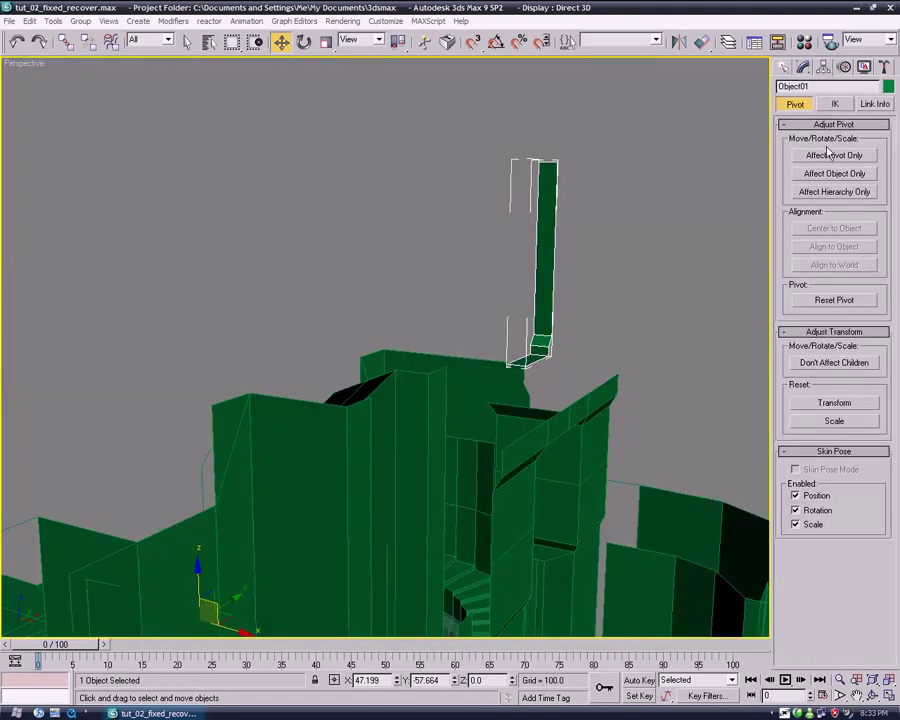
click(804, 68)
Step: Set the detached strip object's Z position to -116.6
click(785, 124)
click(811, 134)
middle_drag(554, 366, 440, 407)
scroll(533, 367, up, 4)
scroll(237, 410, up, 5)
click(811, 136)
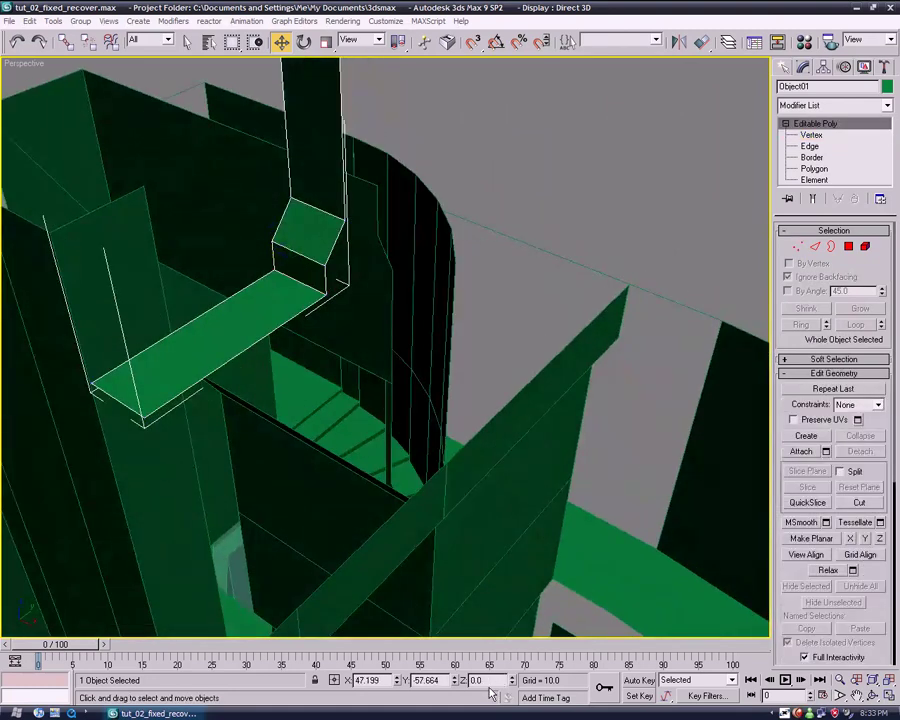
key(Return)
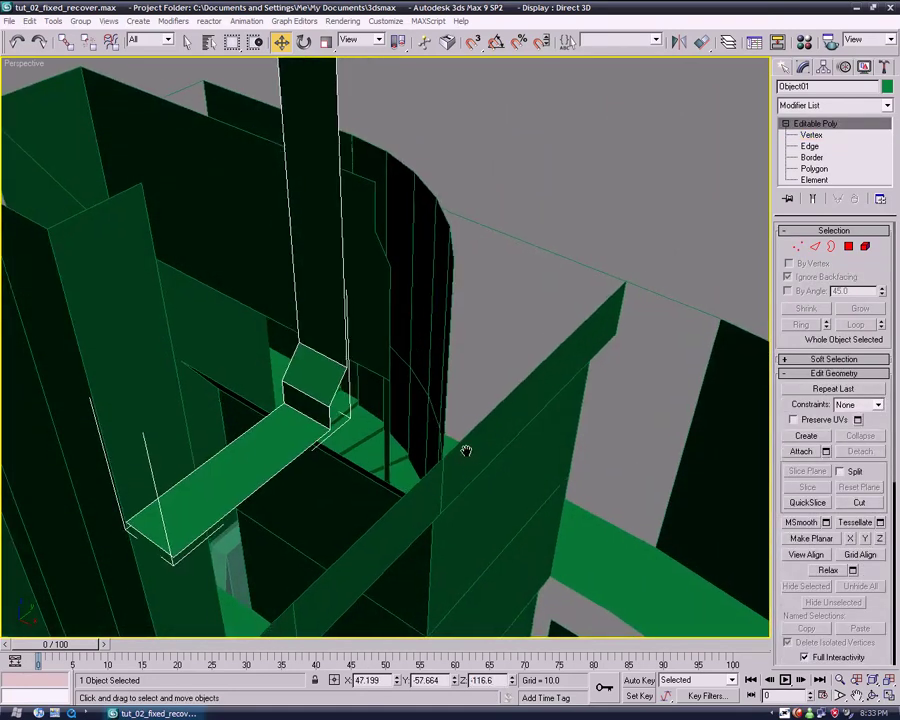
middle_drag(466, 450, 466, 393)
scroll(466, 393, down, 3)
alt+middle_drag(512, 484, 470, 383)
scroll(470, 383, down, 3)
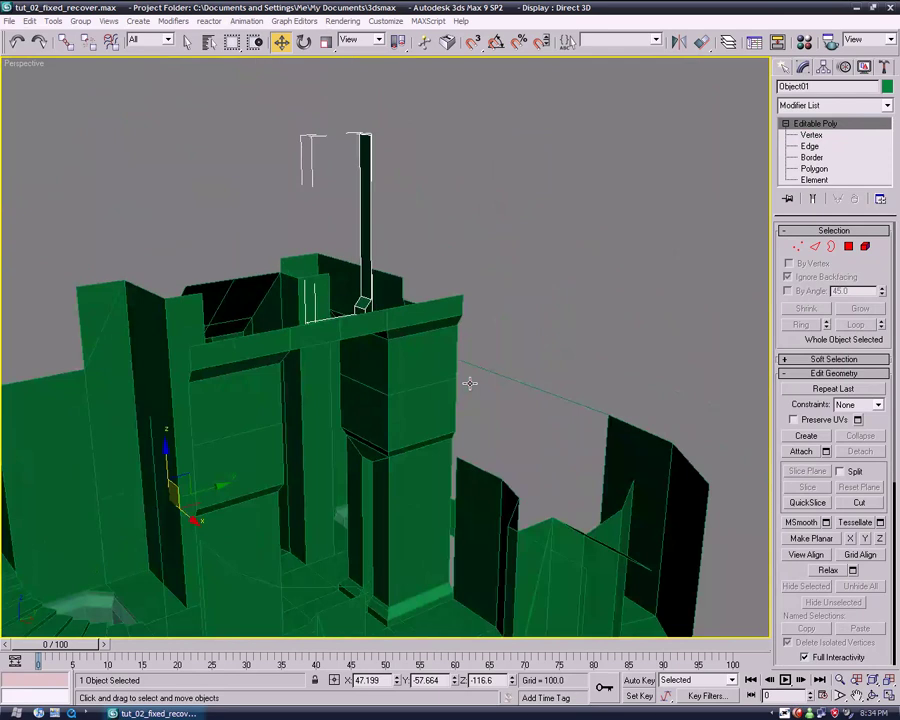
click(824, 69)
click(834, 157)
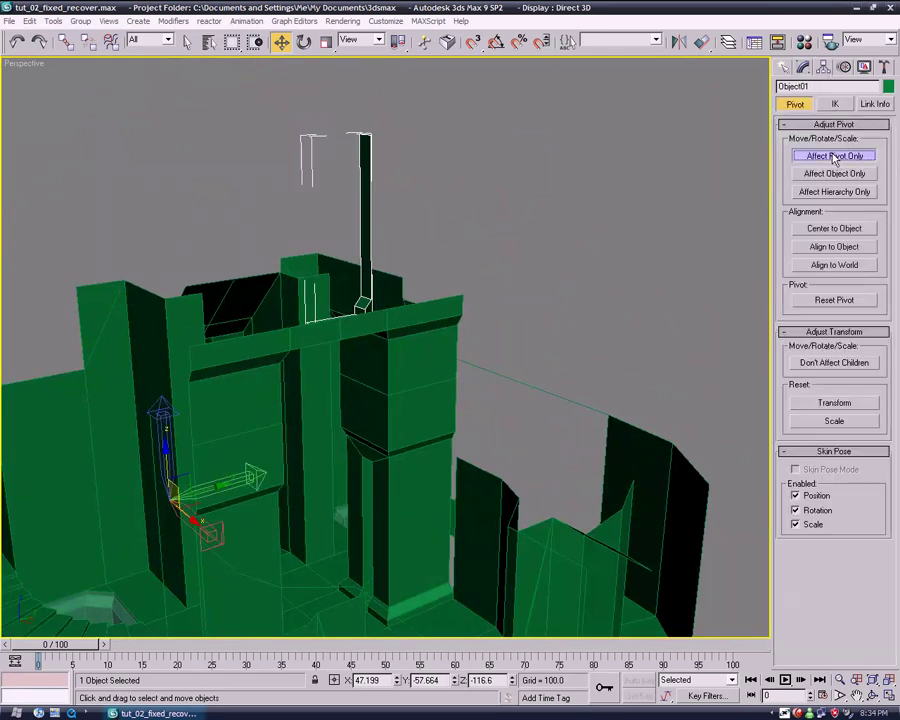
alt+middle_drag(660, 178, 712, 258)
click(834, 156)
Step: Check the bottom corner vertex of the strip object and set only the object's pivot to that height, Z 695.079
click(804, 68)
click(803, 137)
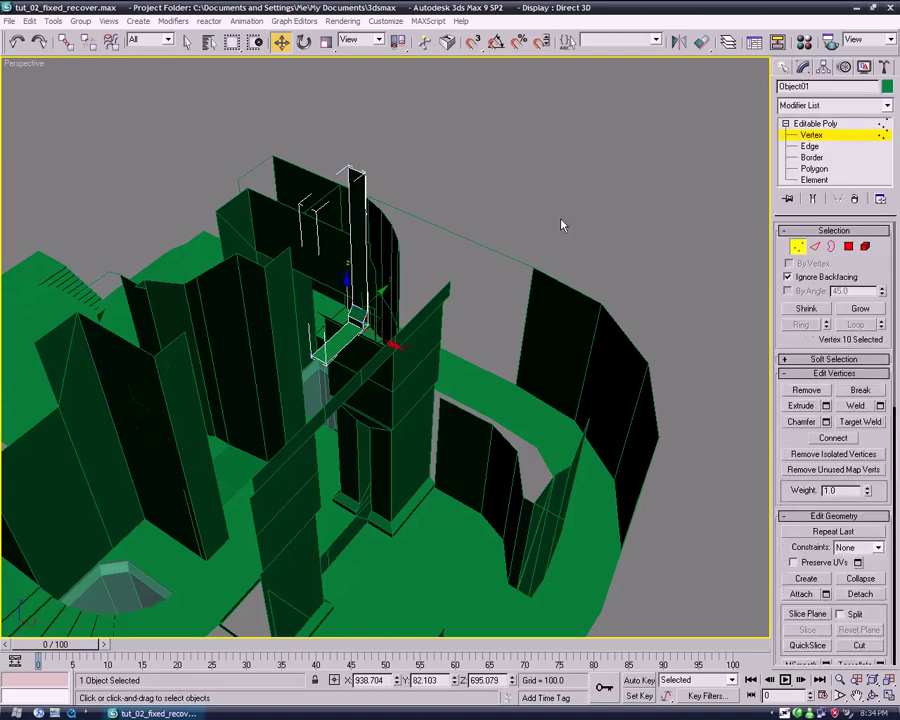
alt+middle_drag(438, 418, 471, 566)
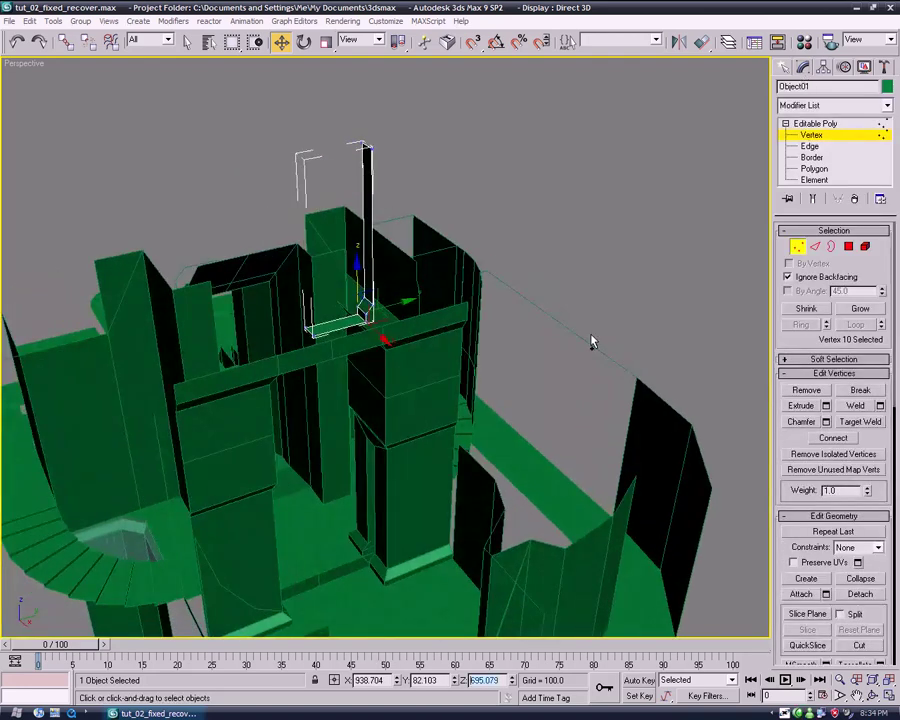
click(823, 67)
click(834, 156)
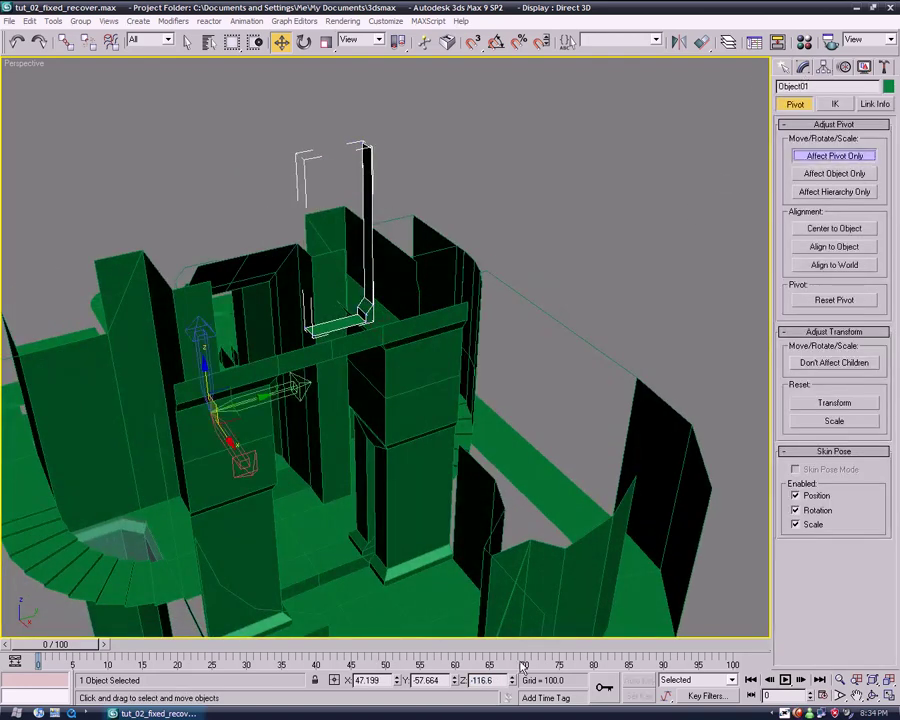
double_click(495, 681)
text(695.079)
key(Return)
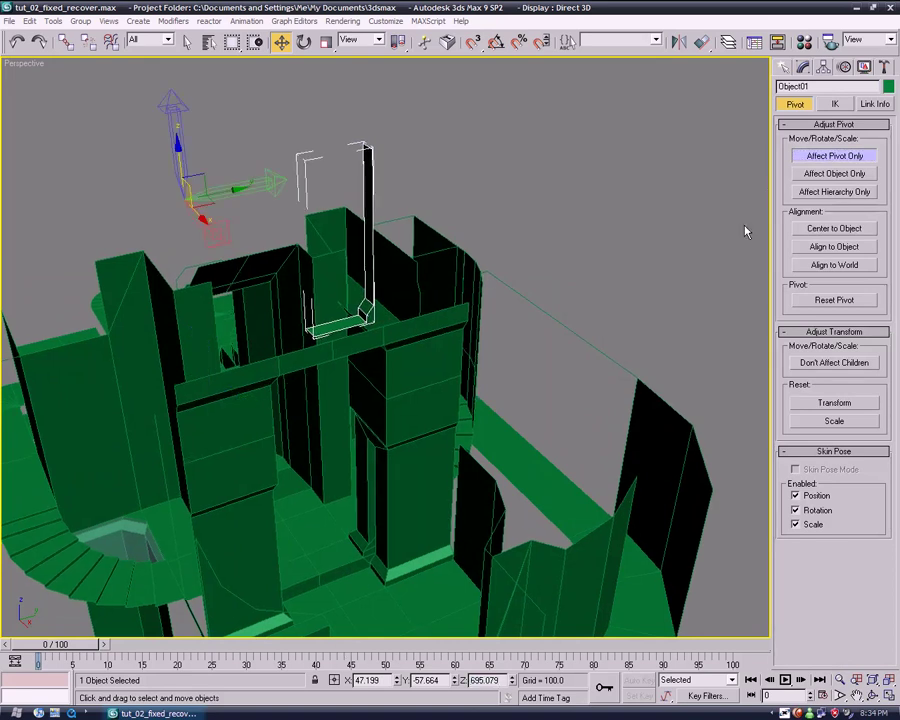
click(806, 157)
click(803, 67)
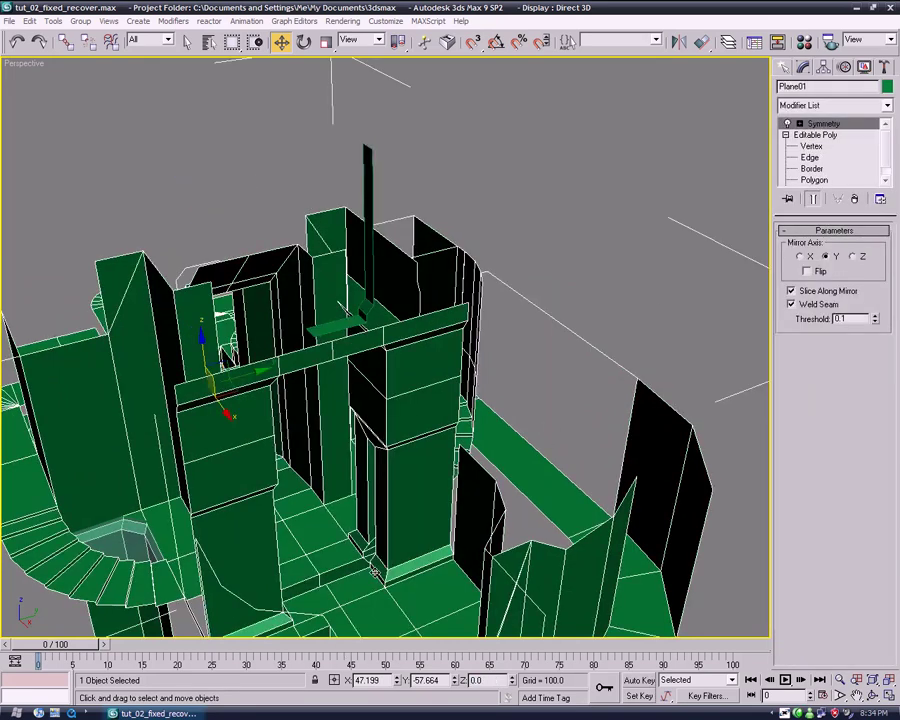
Step: Check the Z of Plane01's vertex at the pillar foot and move the re-pivoted strip object to that height, Z -116.6
alt+middle_drag(265, 400, 305, 316)
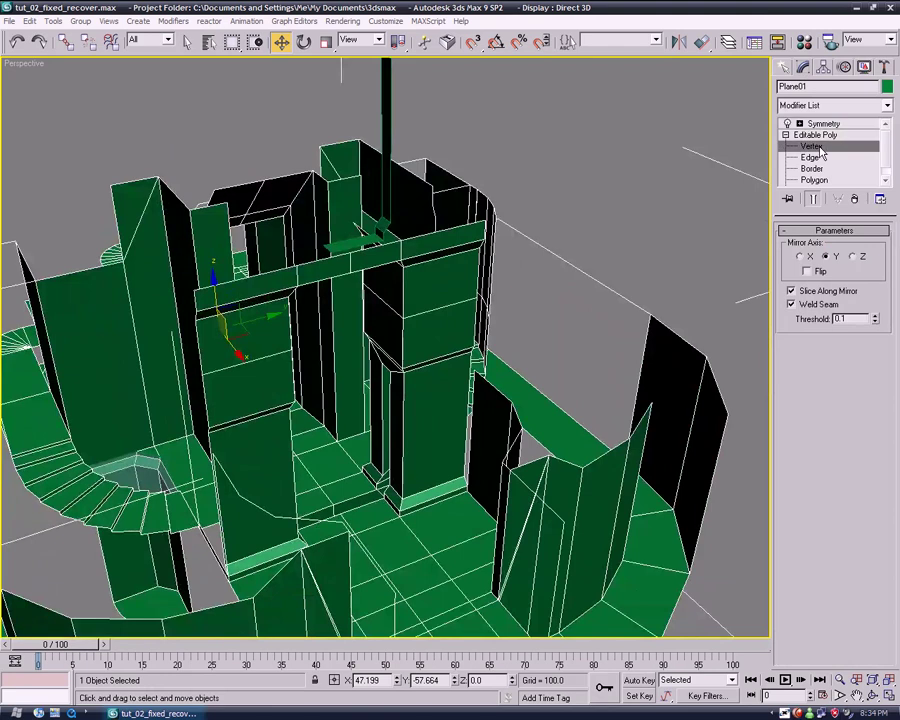
click(811, 146)
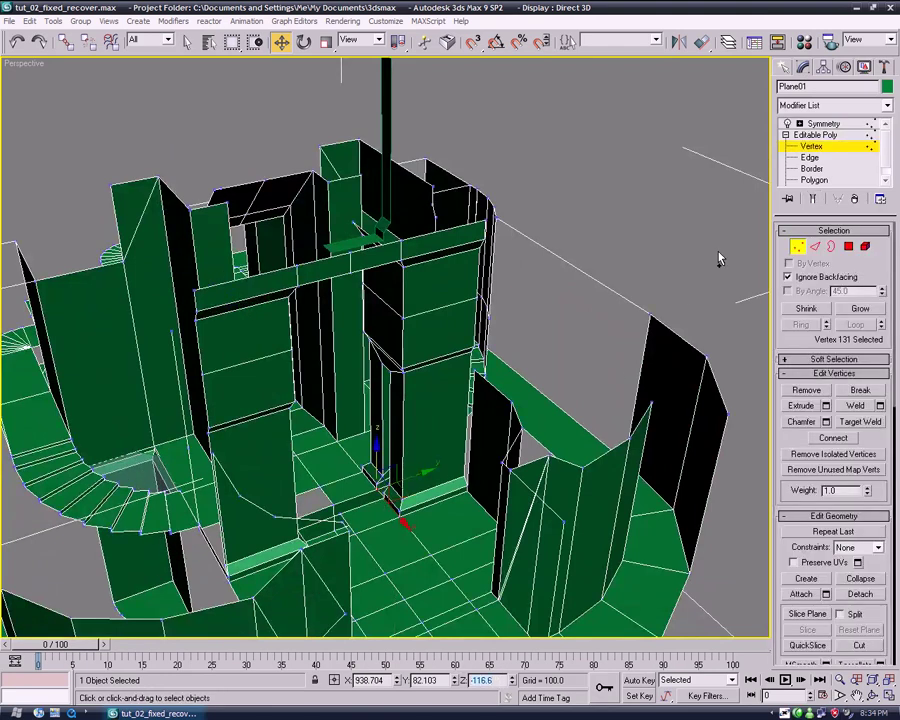
click(812, 135)
click(386, 88)
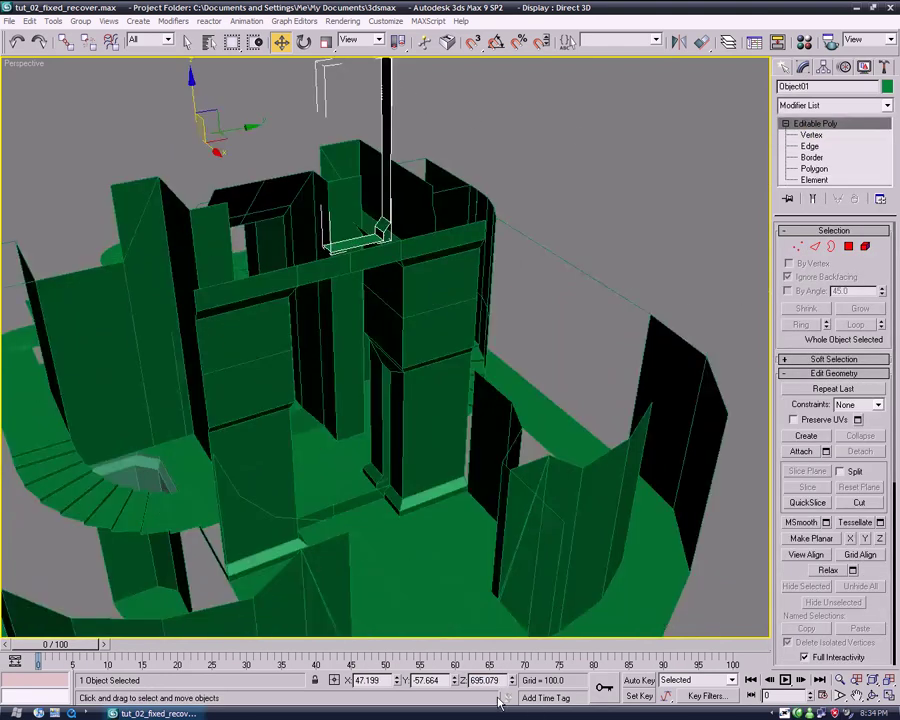
text(-116.6)
key(Return)
Step: Attach the strip object to the Glass object's Editable Poly level, return to its Symmetry modifier and deselect everything
middle_drag(416, 511, 652, 445)
scroll(464, 369, up, 3)
alt+middle_drag(652, 445, 635, 640)
click(570, 181)
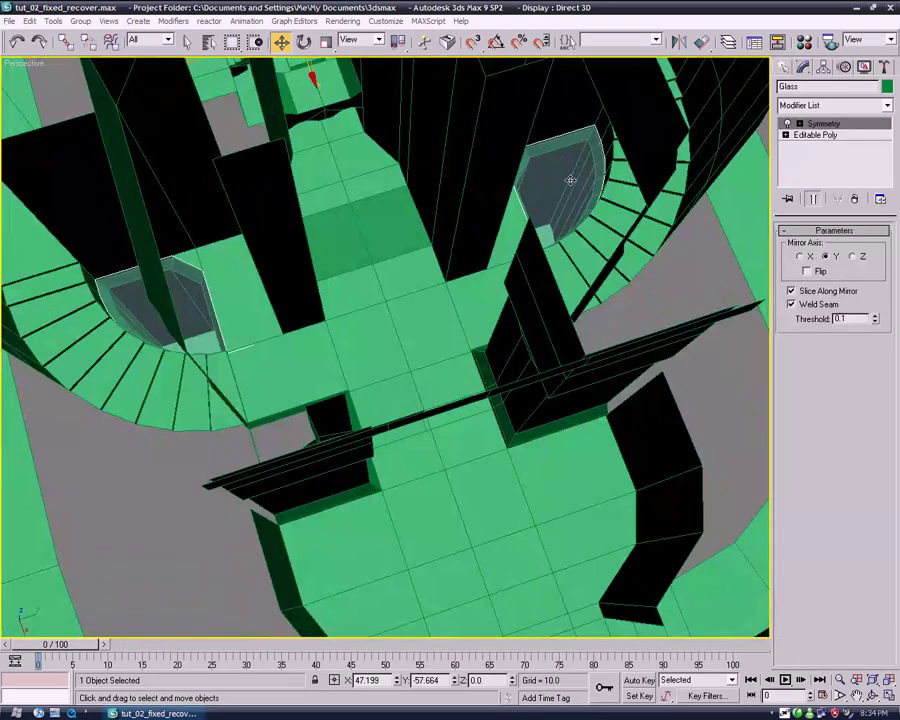
click(815, 135)
click(801, 452)
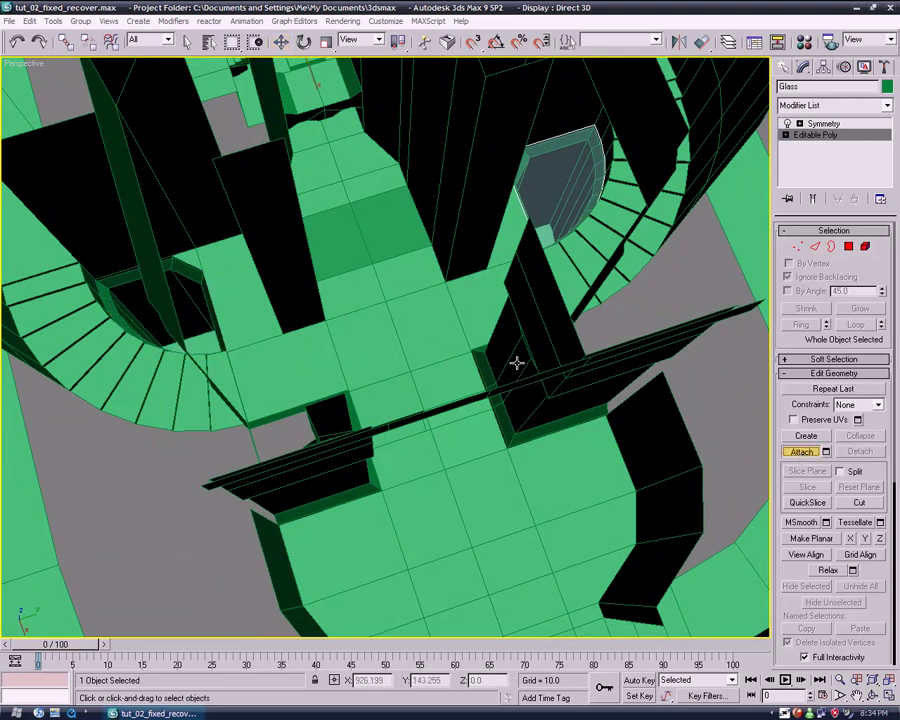
alt+middle_drag(518, 364, 548, 374)
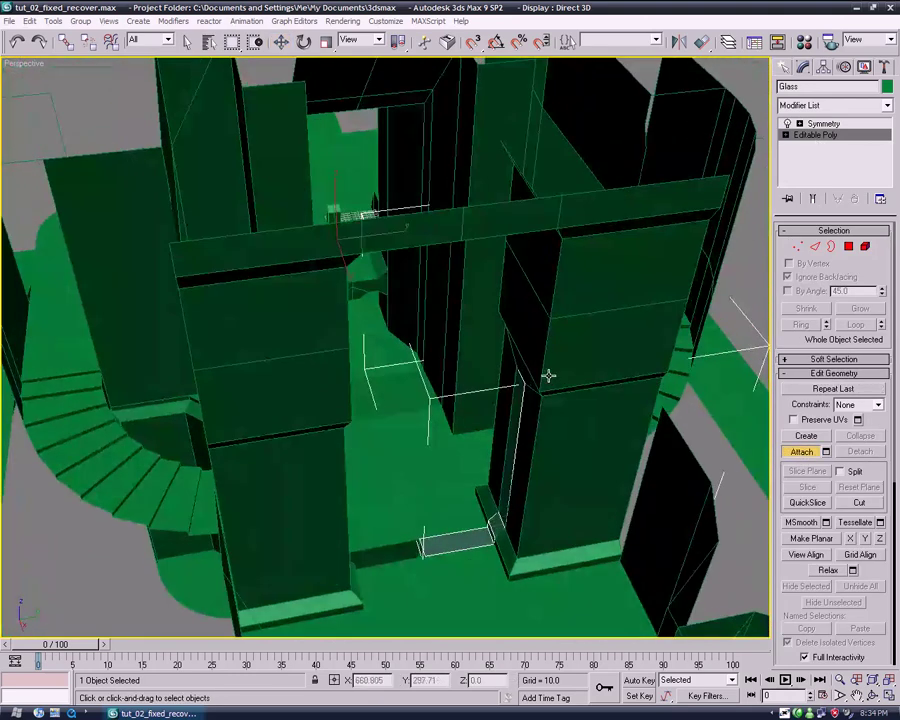
click(811, 455)
click(824, 125)
scroll(683, 352, down, 6)
alt+middle_drag(709, 360, 550, 340)
click(693, 370)
scroll(649, 528, up, 5)
scroll(579, 350, down, 5)
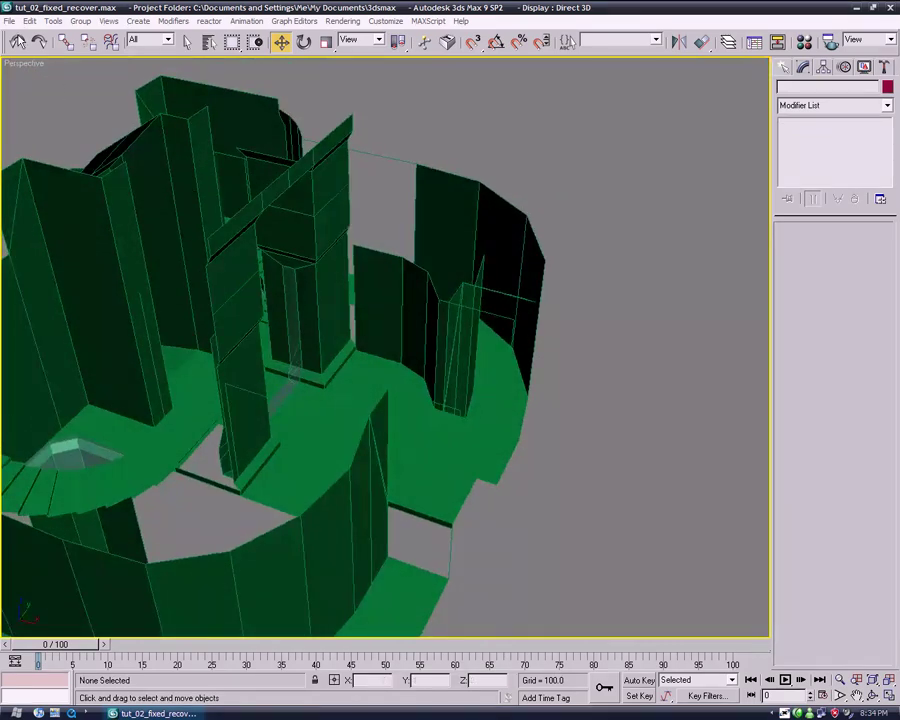
Step: Save the scene as tut_02_fixed.max in My Documents\3D Stuff\Tut\Modeling, replacing the existing file
click(9, 20)
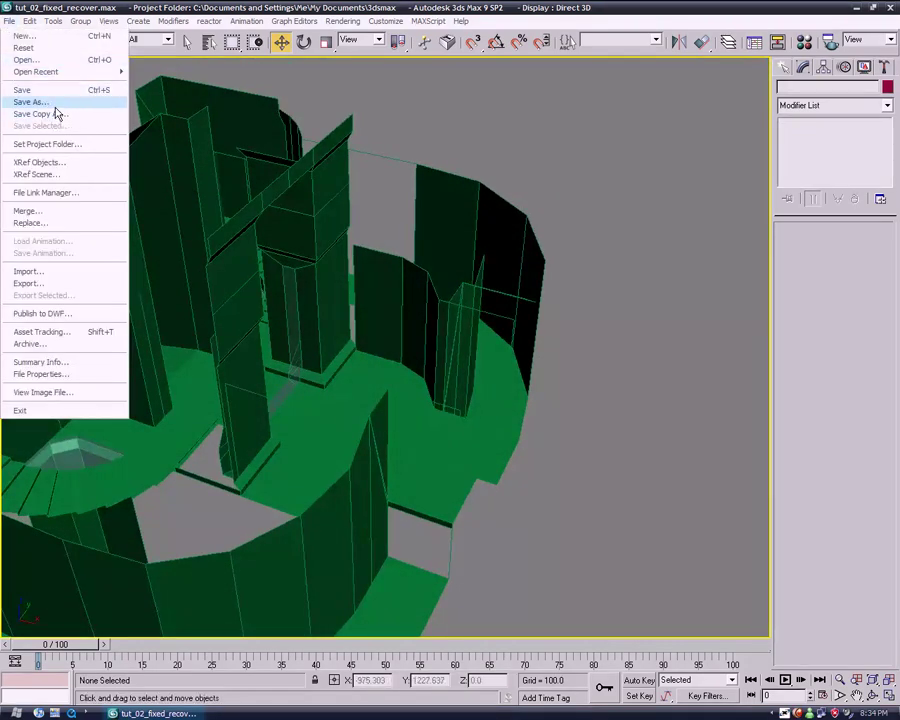
click(33, 102)
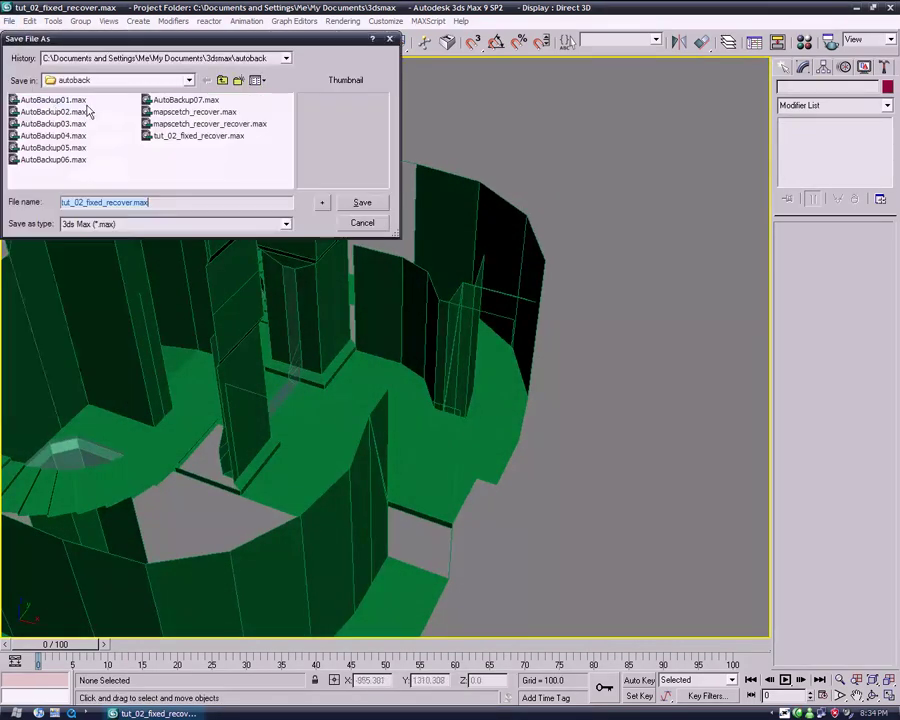
click(189, 80)
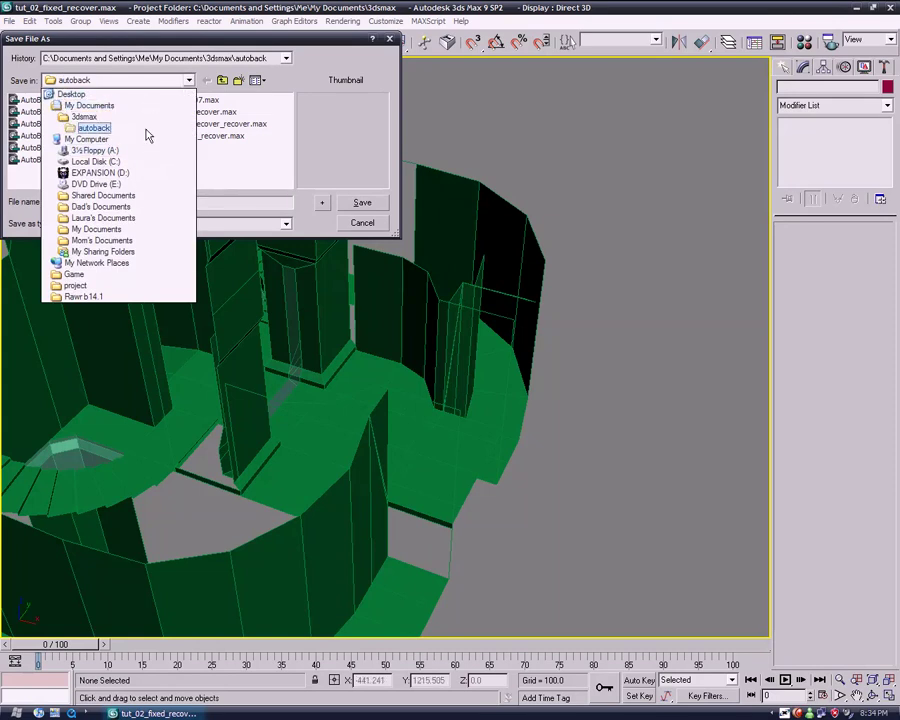
click(146, 107)
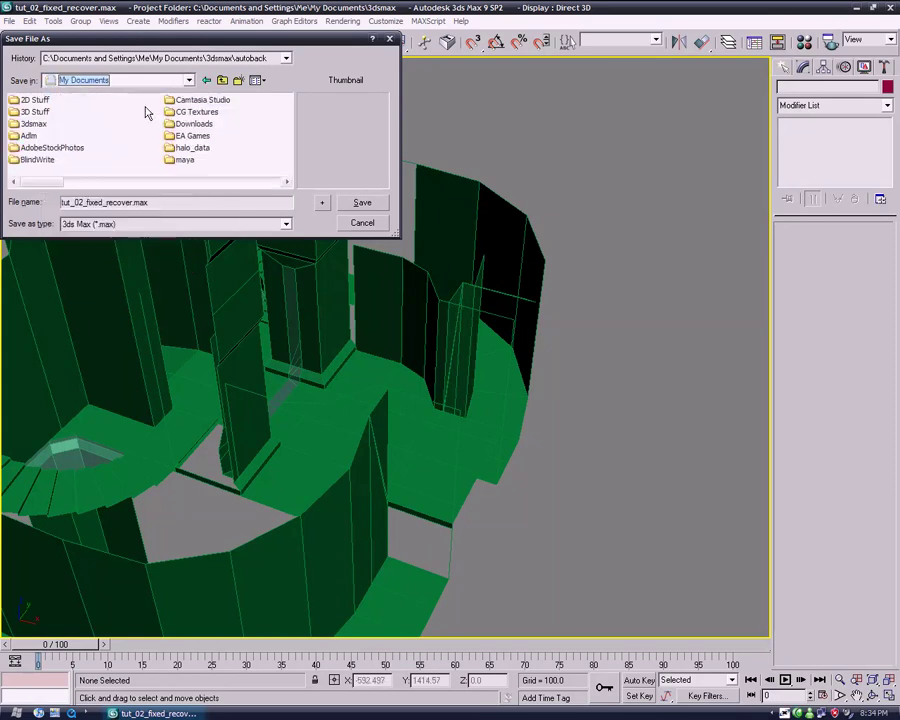
double_click(45, 111)
double_click(26, 101)
double_click(23, 101)
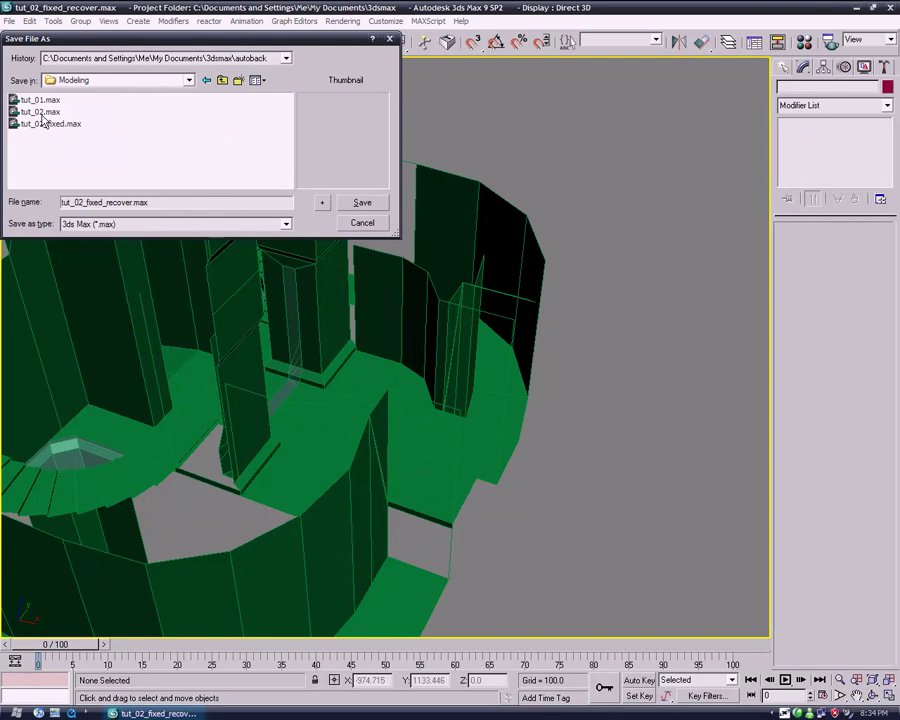
click(50, 124)
click(362, 203)
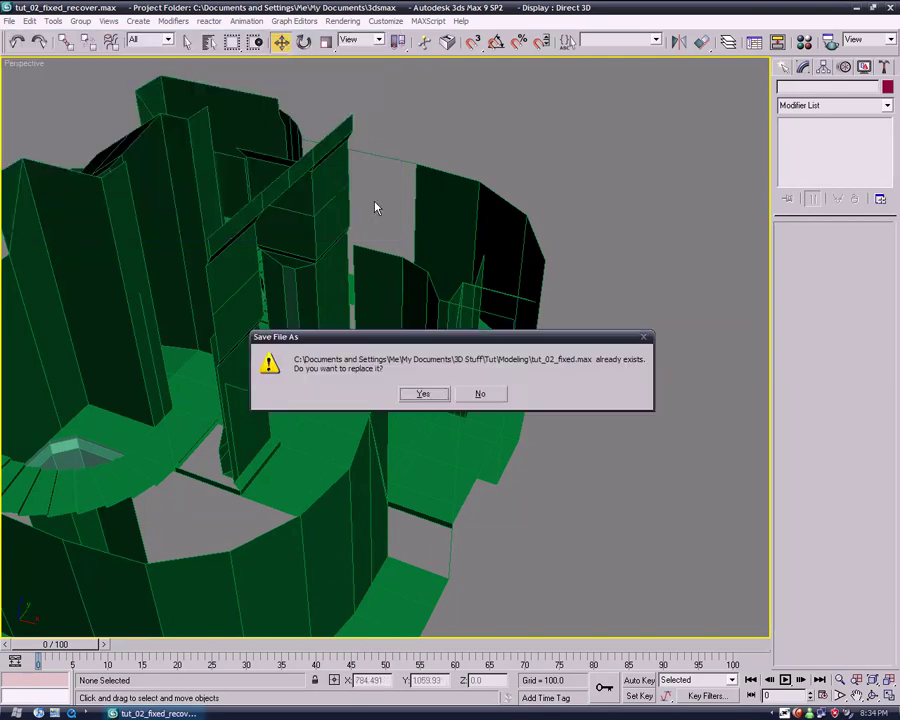
click(436, 395)
Step: Select the Plane01 building mesh around the tall inner walls
mouse_move(474, 418)
alt+middle_down()
mouse_move(508, 402)
mouse_move(459, 414)
alt+middle_up()
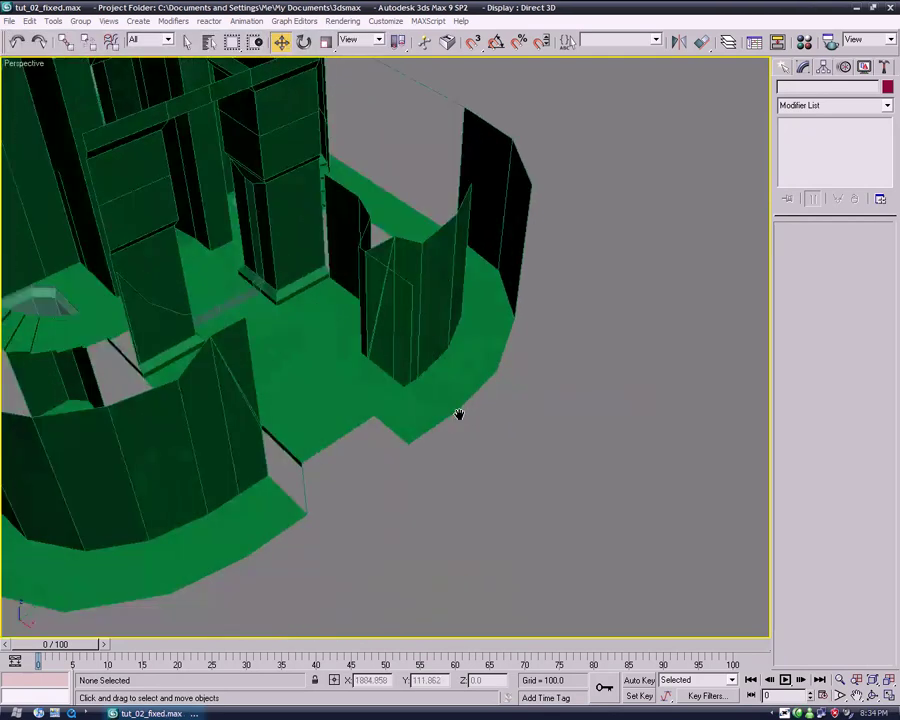
middle_drag(436, 348, 646, 387)
middle_drag(451, 318, 451, 344)
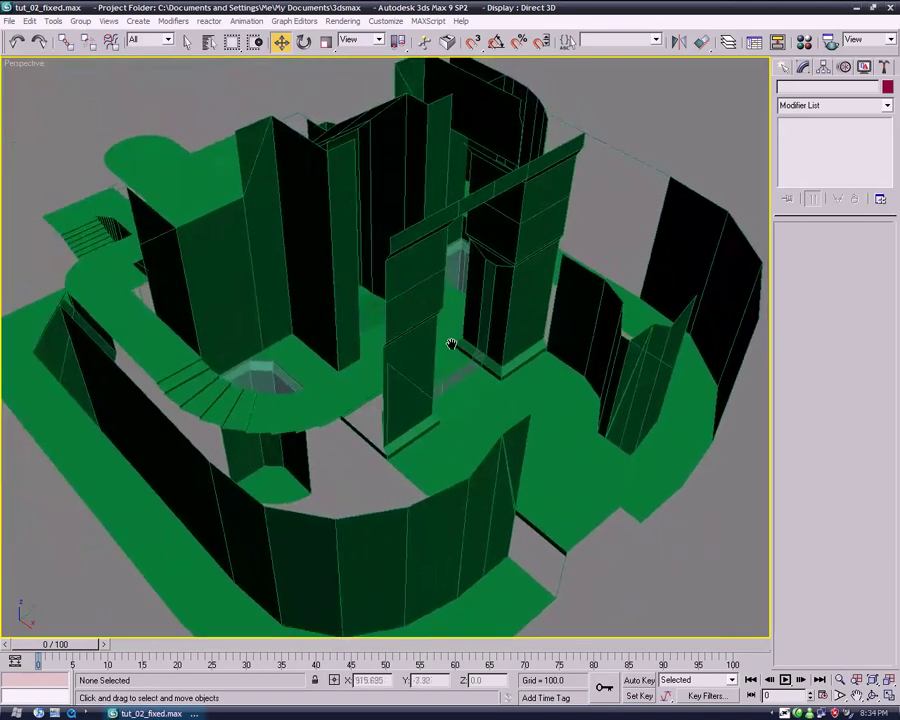
middle_drag(306, 381, 483, 427)
mouse_move(434, 290)
alt+middle_down()
mouse_move(446, 275)
mouse_move(424, 295)
alt+middle_up()
click(438, 289)
scroll(424, 295, up, 3)
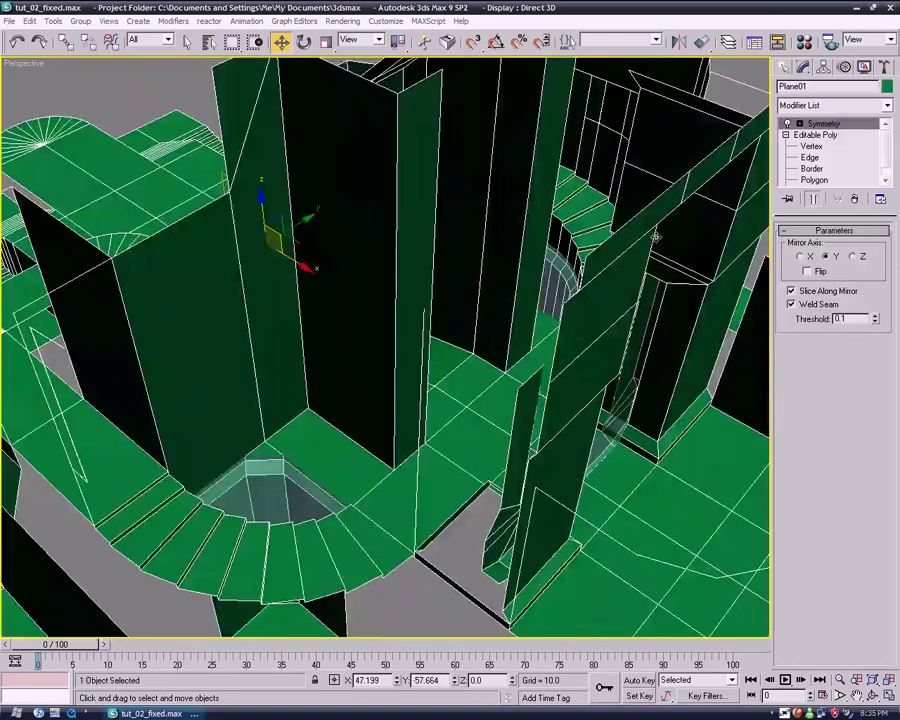
Step: Select the polygons of the tall wall block beside the curved stairs in Plane01
click(810, 159)
click(818, 181)
click(374, 241)
ctrl+click(411, 242)
alt+middle_drag(411, 242, 358, 327)
click(358, 327)
ctrl+click(402, 332)
alt+middle_drag(409, 363, 271, 375)
ctrl+click(446, 360)
Step: Connect the two vertical edges of the tall wall block's narrow end face with 4 segments
key(2)
click(423, 318)
ctrl+click(394, 299)
alt+middle_drag(440, 352, 452, 387)
scroll(452, 387, up, 3)
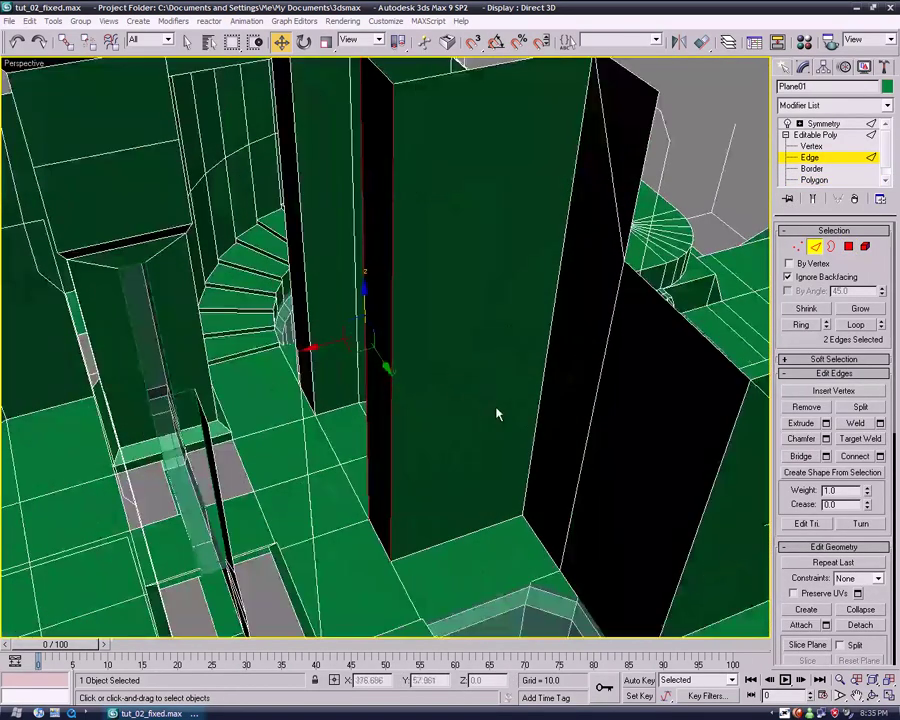
click(880, 457)
click(441, 362)
click(441, 362)
click(441, 362)
click(441, 362)
click(441, 362)
click(441, 362)
drag(432, 328, 565, 293)
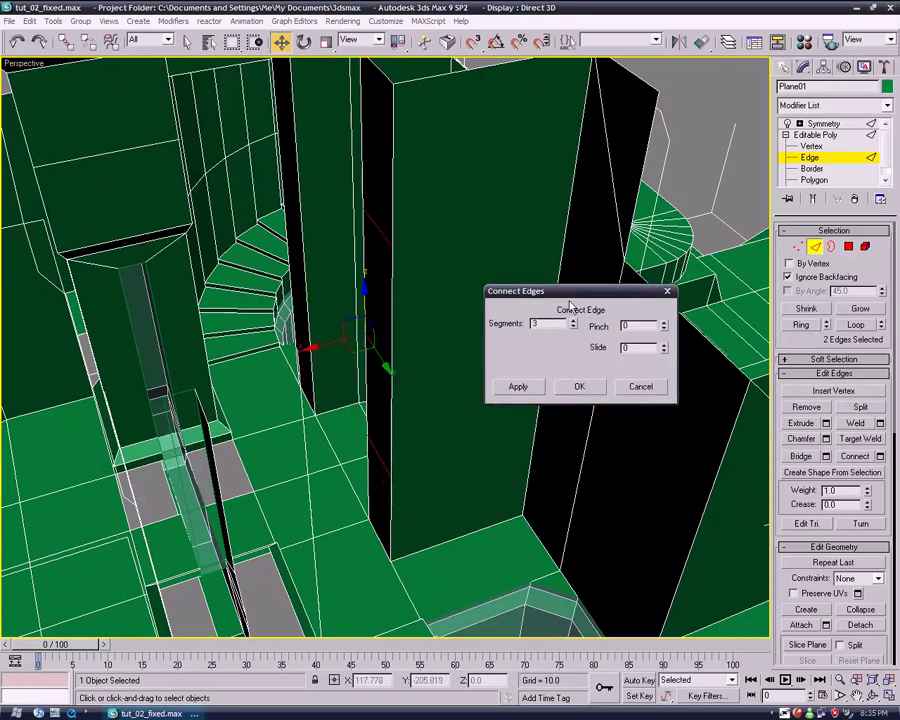
click(572, 321)
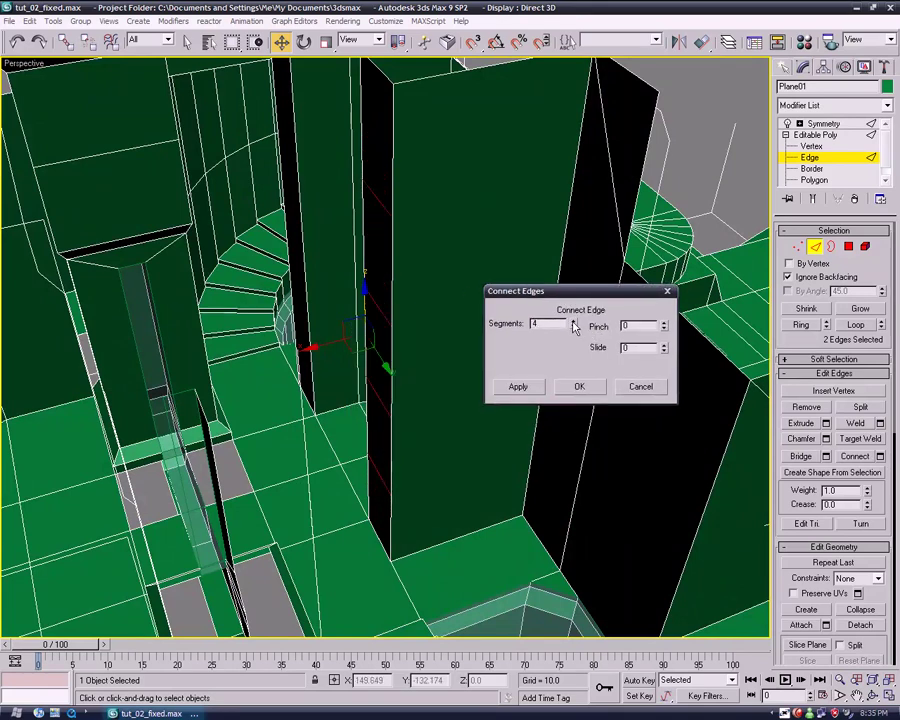
click(580, 388)
Step: Push the middle polygon of the wall block's narrow end face inward along X to about 605.9
click(810, 158)
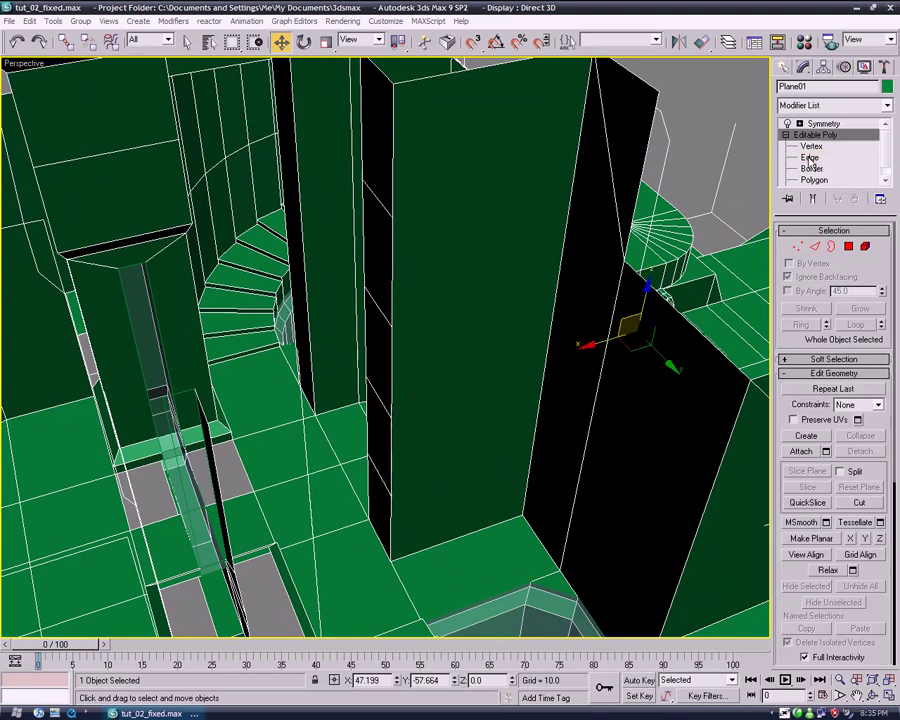
click(813, 180)
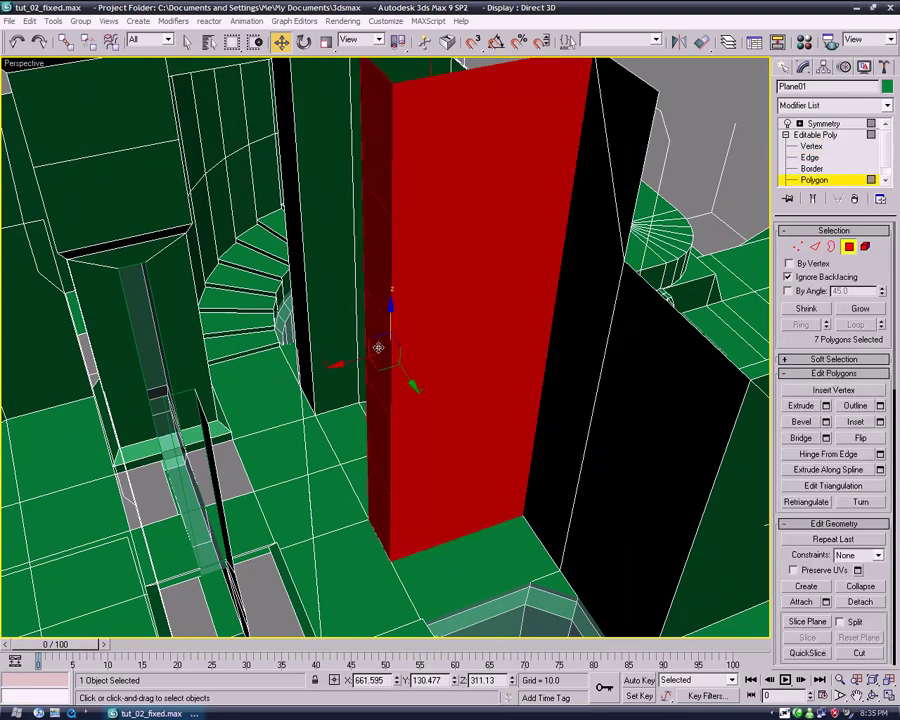
click(378, 347)
drag(324, 369, 371, 356)
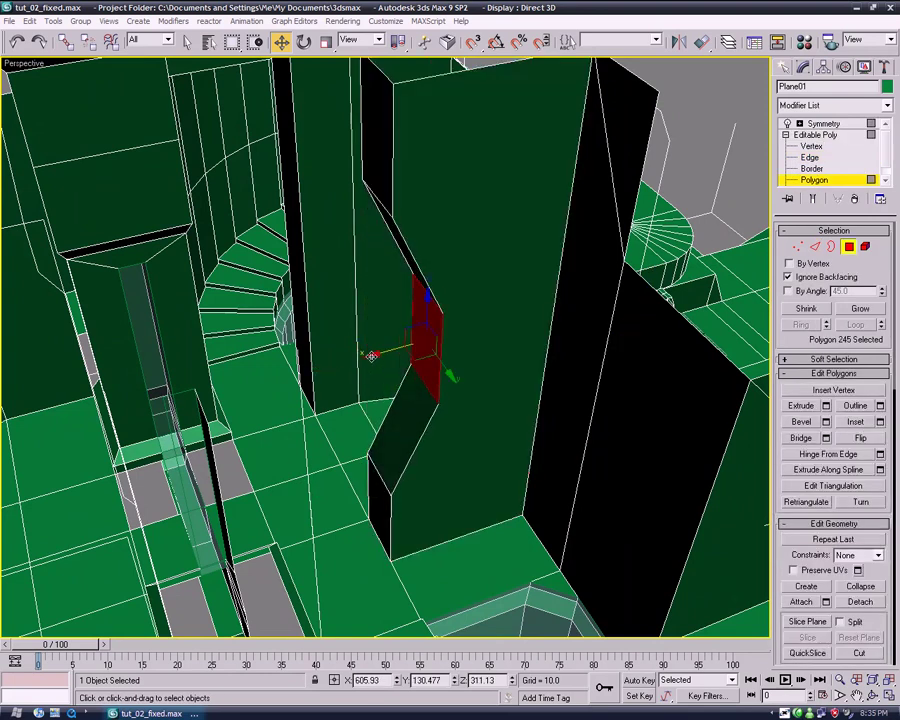
Step: Lower the outer edge above the recess and move the recess's lower inner edge down to Z about 21.9
click(808, 159)
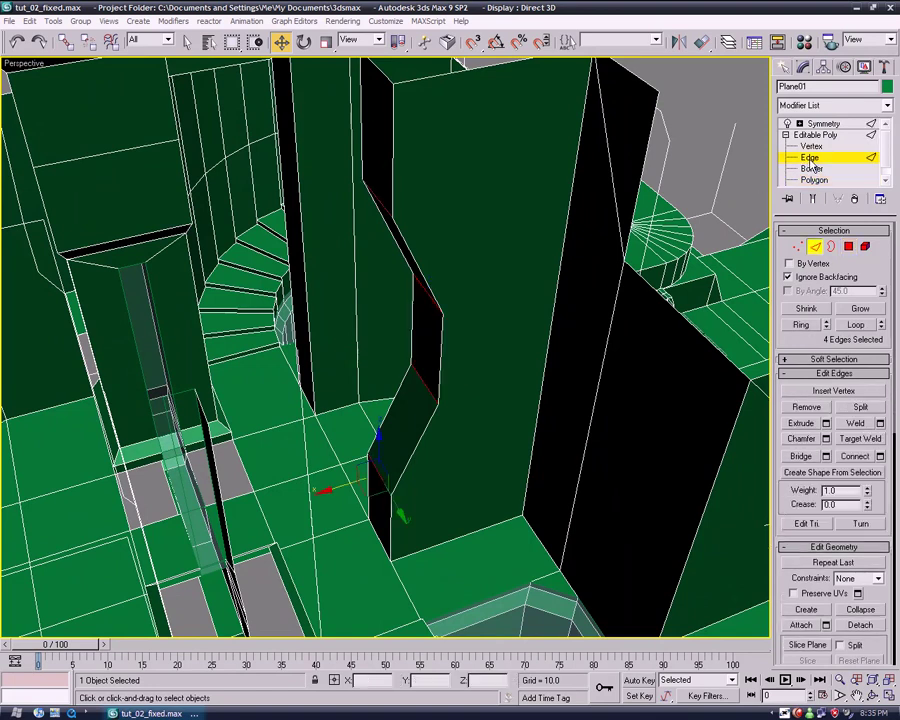
click(381, 203)
drag(376, 160, 384, 381)
click(378, 477)
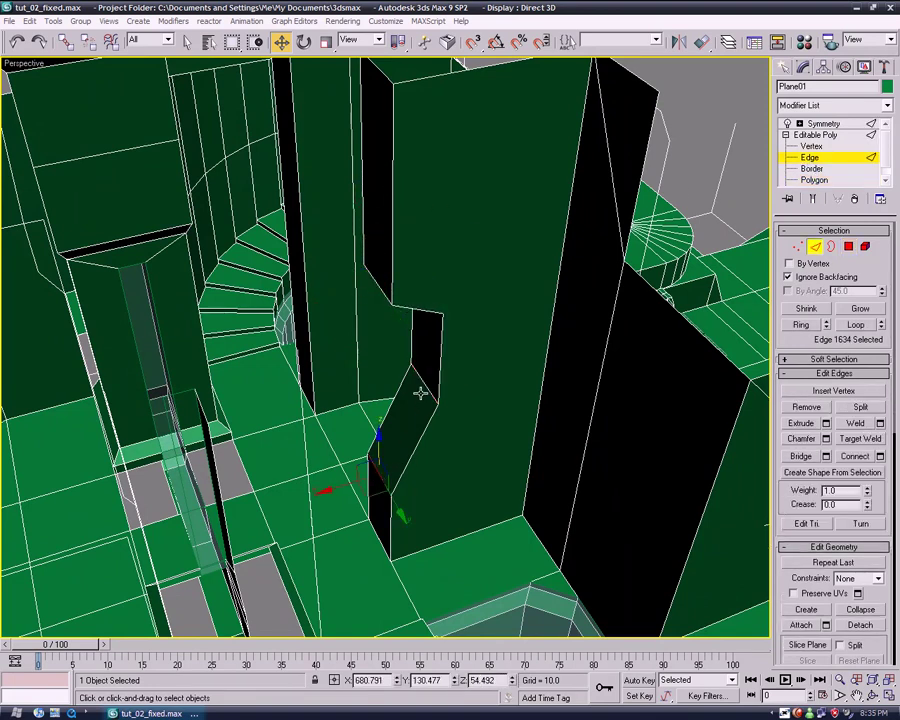
ctrl+click(424, 386)
drag(427, 343, 424, 444)
click(417, 442)
alt+middle_drag(424, 444, 421, 408)
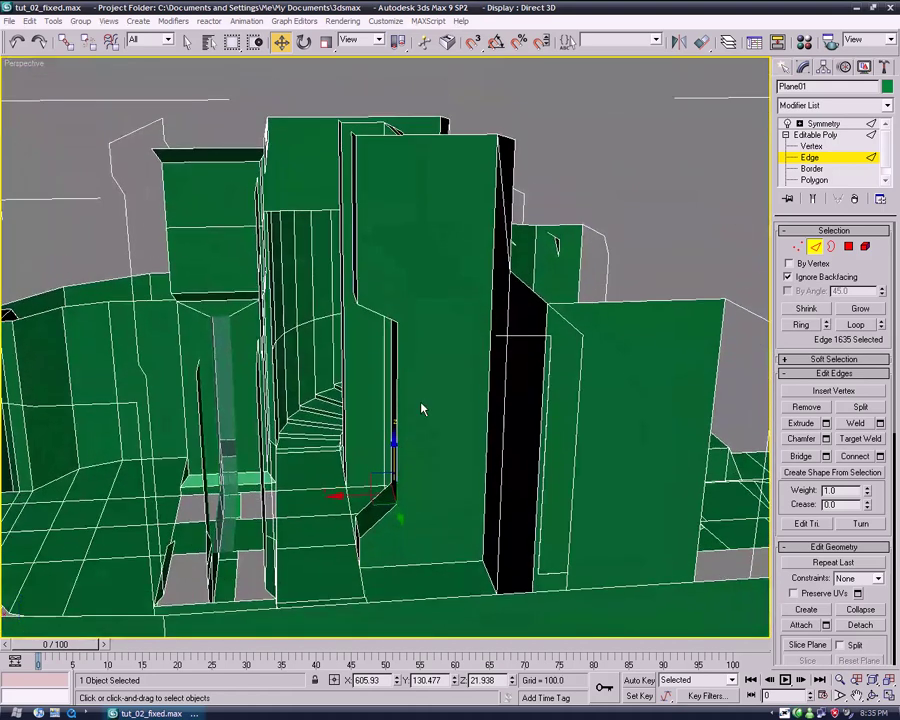
Step: Move the narrow polygon above the recess outward along X to about 717.1
click(814, 180)
click(354, 194)
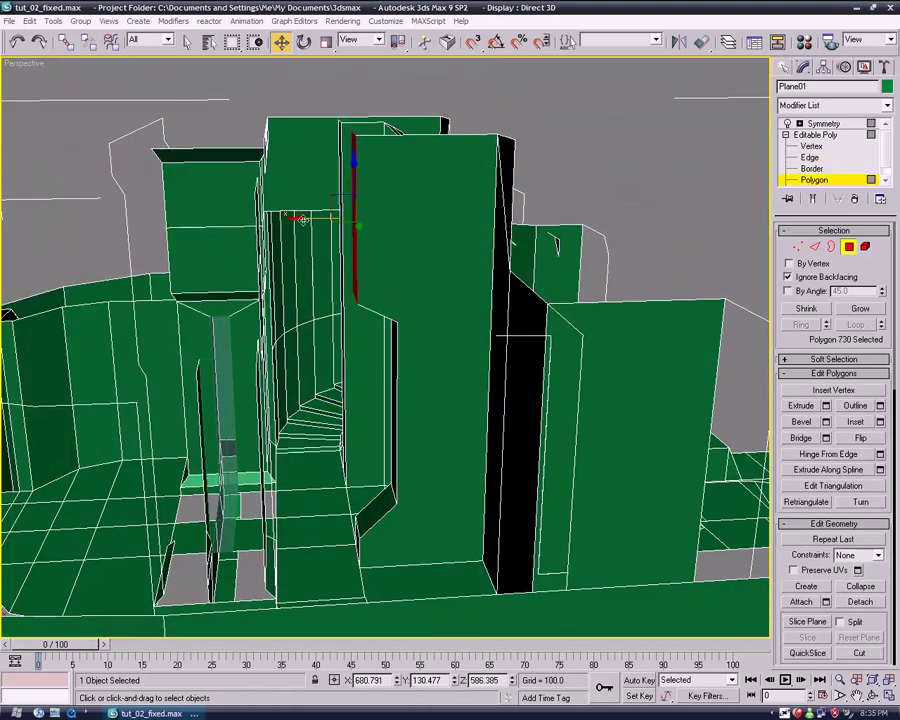
drag(284, 220, 284, 220)
alt+middle_drag(426, 253, 574, 237)
Step: Raise the bottom edge of the protruding upper face to Z about 480.2, leave edge editing and deselect the mesh
click(809, 158)
click(369, 279)
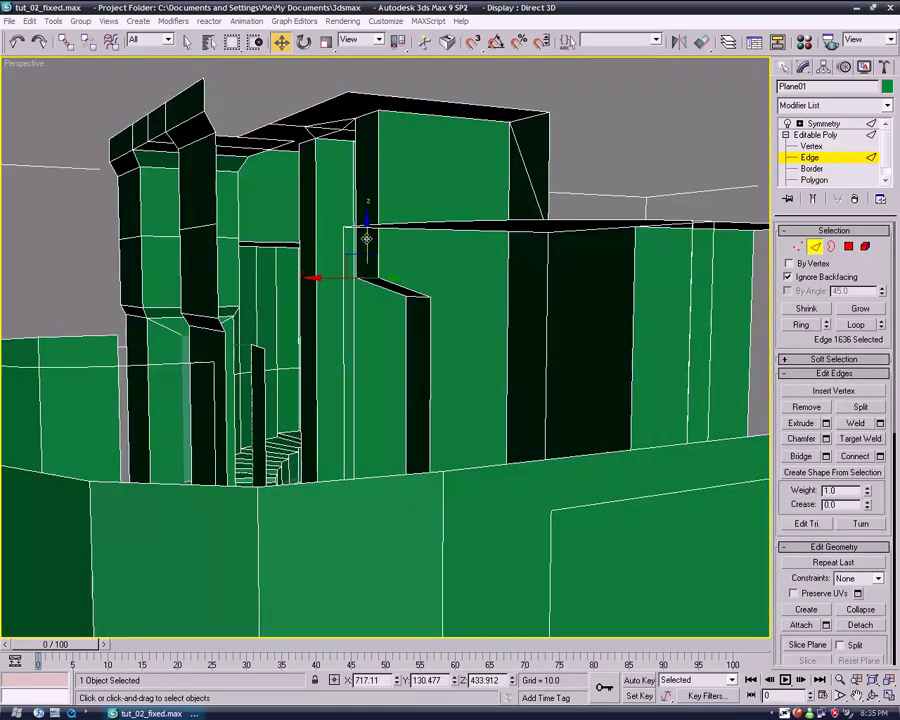
drag(367, 237, 367, 218)
alt+middle_drag(367, 214, 479, 265)
scroll(453, 290, down, 3)
scroll(429, 251, up, 3)
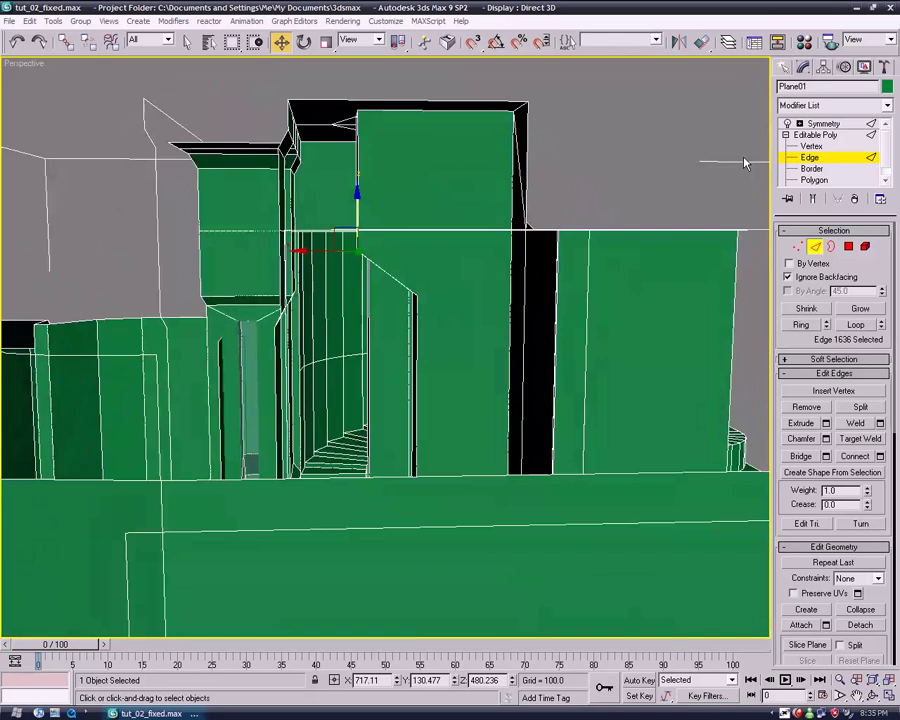
click(811, 136)
click(631, 152)
Step: Examine the reshaped wall blocks on both mirrored sides and the overall building from several angles
mouse_move(434, 207)
middle_down()
mouse_move(402, 135)
mouse_move(430, 153)
mouse_move(441, 186)
middle_up()
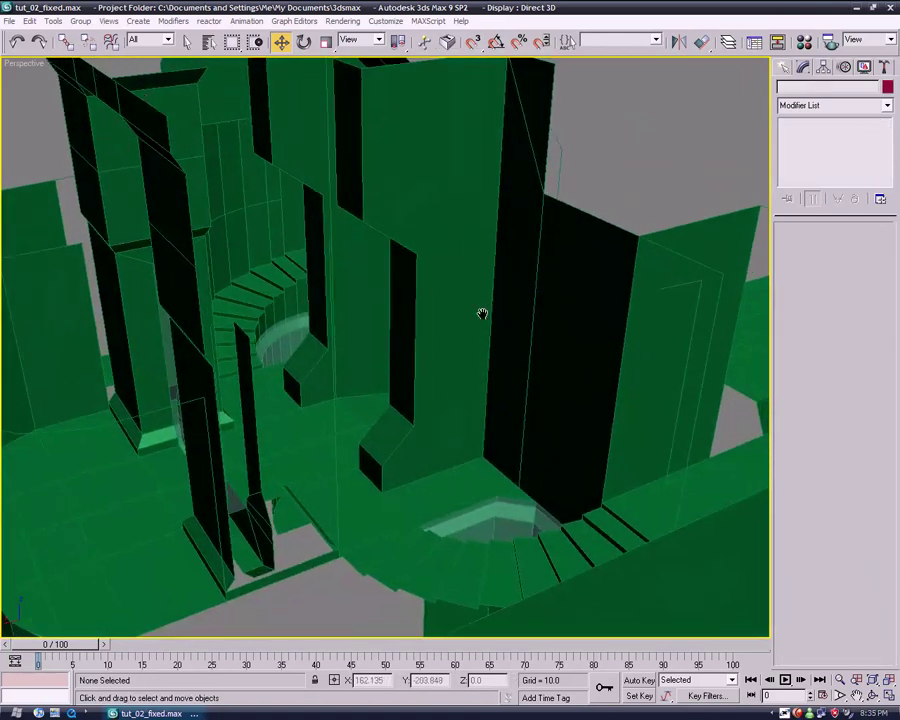
scroll(478, 311, down, 5)
mouse_move(436, 458)
middle_down()
mouse_move(422, 406)
mouse_move(467, 361)
mouse_move(530, 372)
mouse_move(490, 409)
mouse_move(424, 306)
mouse_move(463, 365)
mouse_move(480, 372)
mouse_move(434, 337)
mouse_move(360, 319)
mouse_move(404, 332)
mouse_move(345, 367)
mouse_move(319, 418)
mouse_move(266, 366)
mouse_move(153, 364)
mouse_move(203, 360)
mouse_move(357, 381)
mouse_move(364, 322)
mouse_move(456, 335)
mouse_move(365, 396)
mouse_move(388, 402)
middle_up()
scroll(463, 360, up, 5)
scroll(319, 418, down, 6)
scroll(456, 335, up, 7)
mouse_move(414, 344)
middle_down()
mouse_move(391, 412)
mouse_move(396, 344)
mouse_move(358, 287)
mouse_move(285, 275)
mouse_move(370, 428)
mouse_move(593, 422)
mouse_move(572, 228)
middle_up()
scroll(285, 275, down, 8)
alt+middle_drag(452, 398, 515, 392)
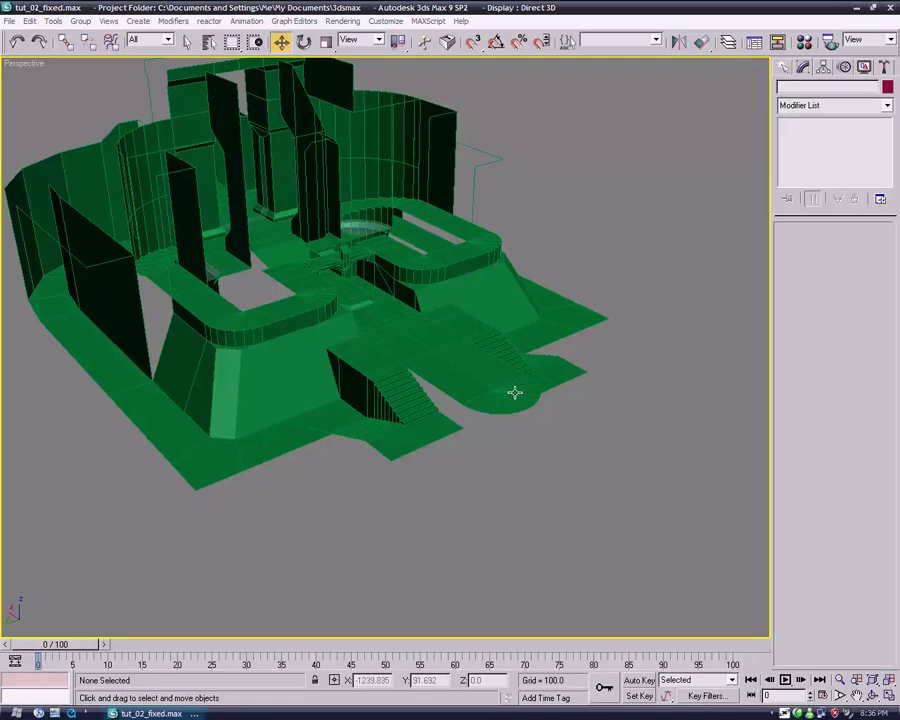
Step: Inset all top polygons of the U-shaped terrace with its rounded corners as one group by 10.5
middle_drag(382, 357, 488, 358)
scroll(432, 307, up, 4)
alt+middle_drag(488, 358, 518, 373)
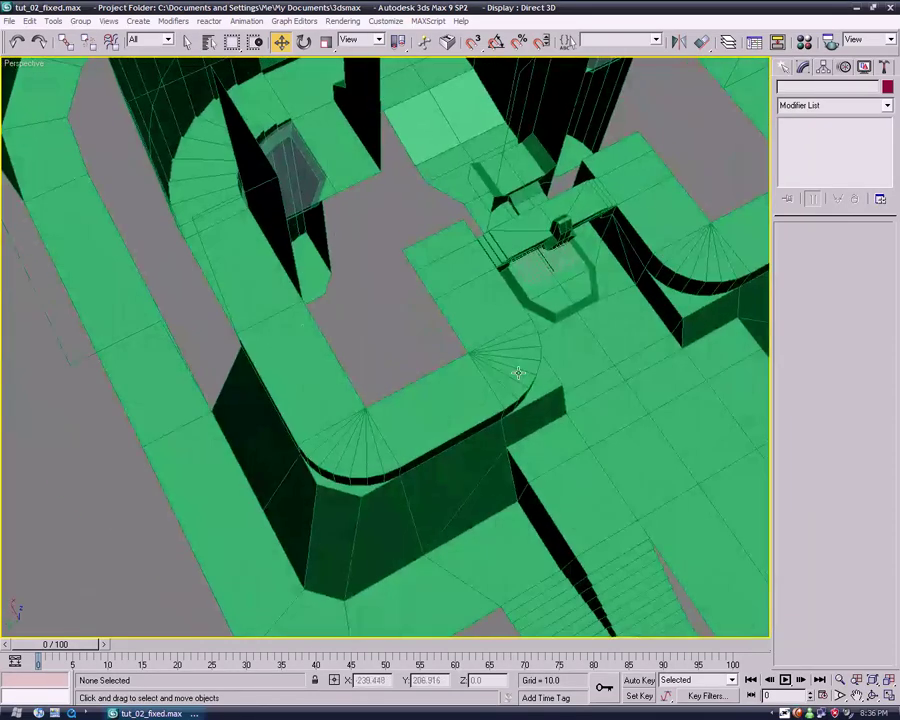
alt+middle_drag(368, 448, 440, 535)
scroll(335, 414, up, 4)
click(354, 404)
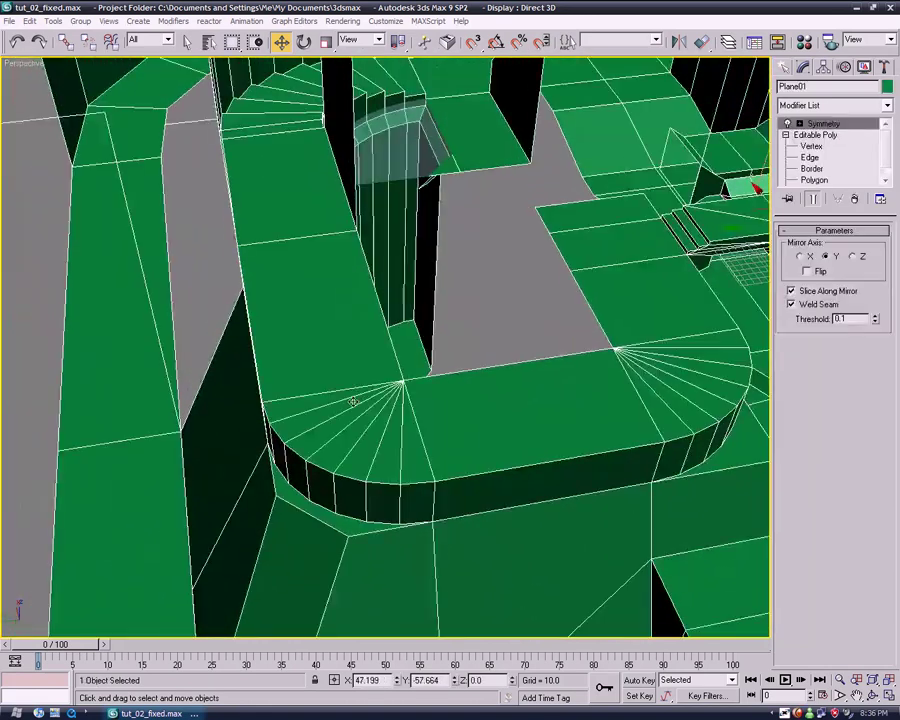
click(826, 181)
click(346, 341)
ctrl+click(345, 396)
ctrl+click(357, 408)
ctrl+click(361, 420)
ctrl+click(354, 414)
ctrl+click(376, 428)
ctrl+click(394, 430)
ctrl+click(459, 419)
ctrl+click(643, 397)
ctrl+click(661, 386)
ctrl+click(672, 378)
ctrl+click(681, 370)
ctrl+click(687, 363)
ctrl+click(691, 352)
ctrl+click(692, 340)
ctrl+click(683, 315)
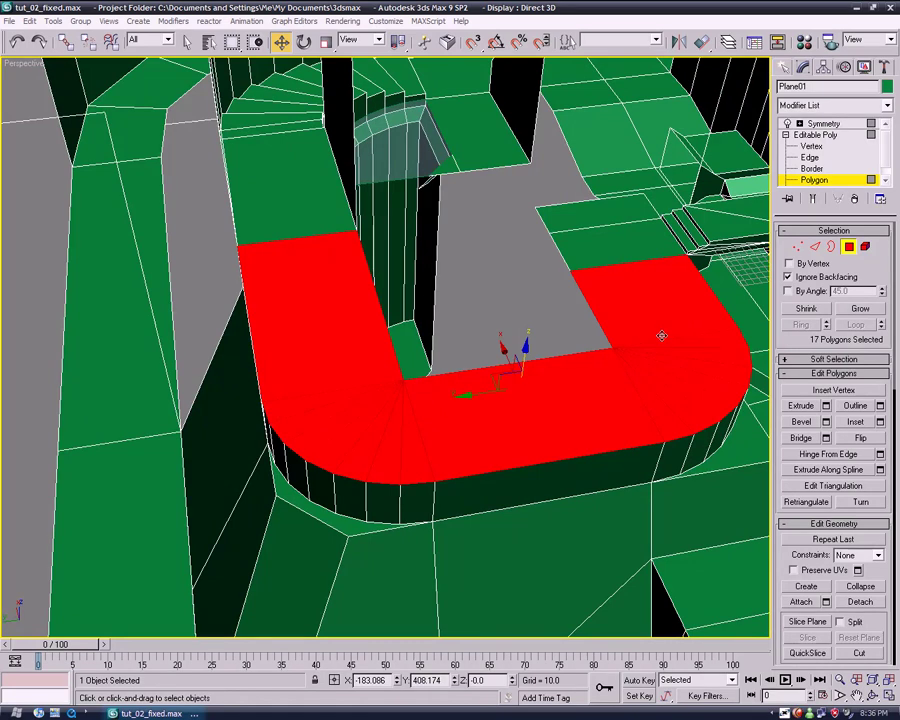
ctrl+click(289, 210)
ctrl+click(648, 244)
middle_drag(659, 355, 624, 366)
ctrl+click(560, 226)
click(880, 422)
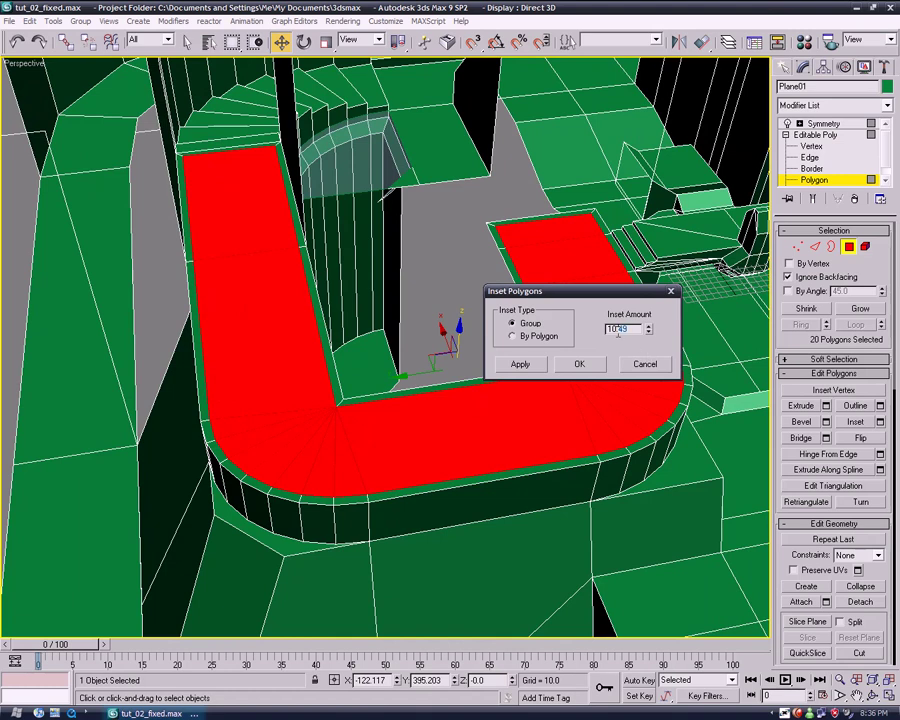
middle_drag(472, 415, 397, 464)
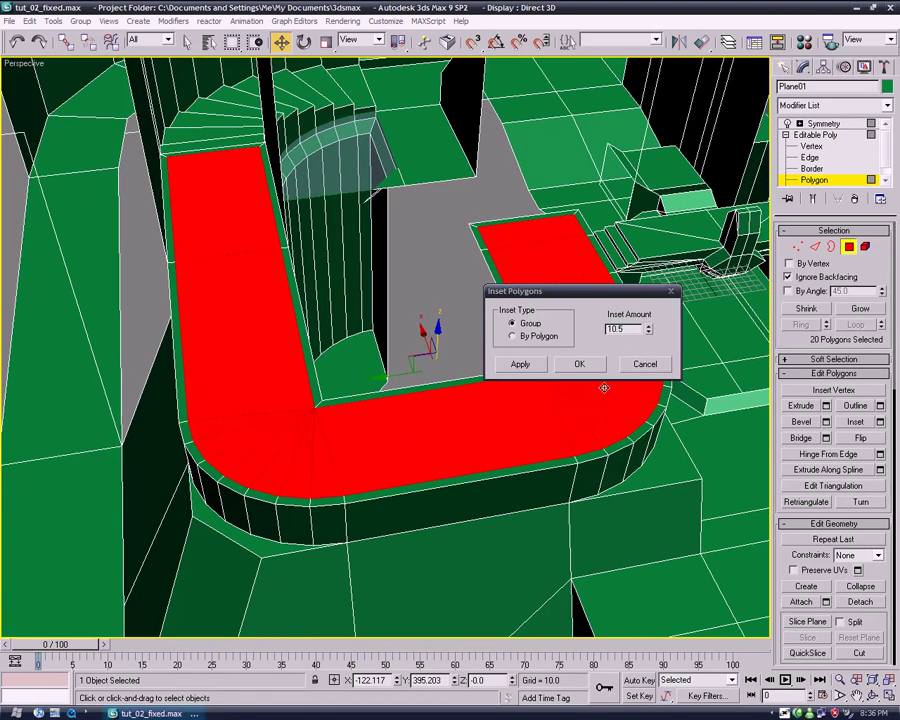
click(579, 366)
Step: Copy the inset terrace polygons straight up to Z about 236.6 within the same mesh
middle_drag(565, 453, 551, 402)
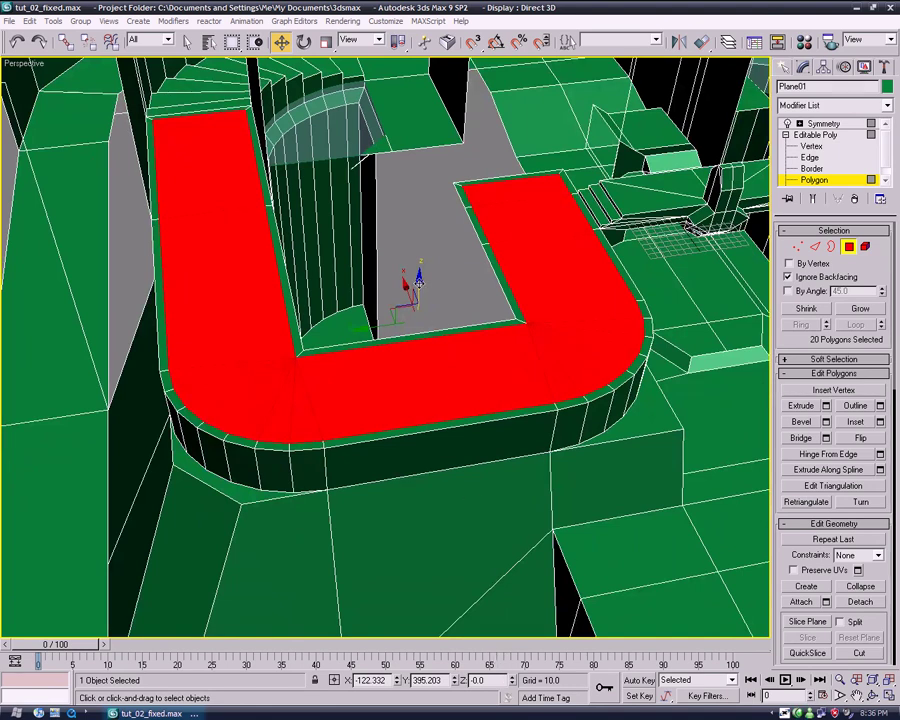
shift+drag(419, 284, 424, 117)
click(645, 334)
Step: Extrude all lower inset terrace polygons slightly downward and bevel them into a stepped lip inside the rim
click(566, 281)
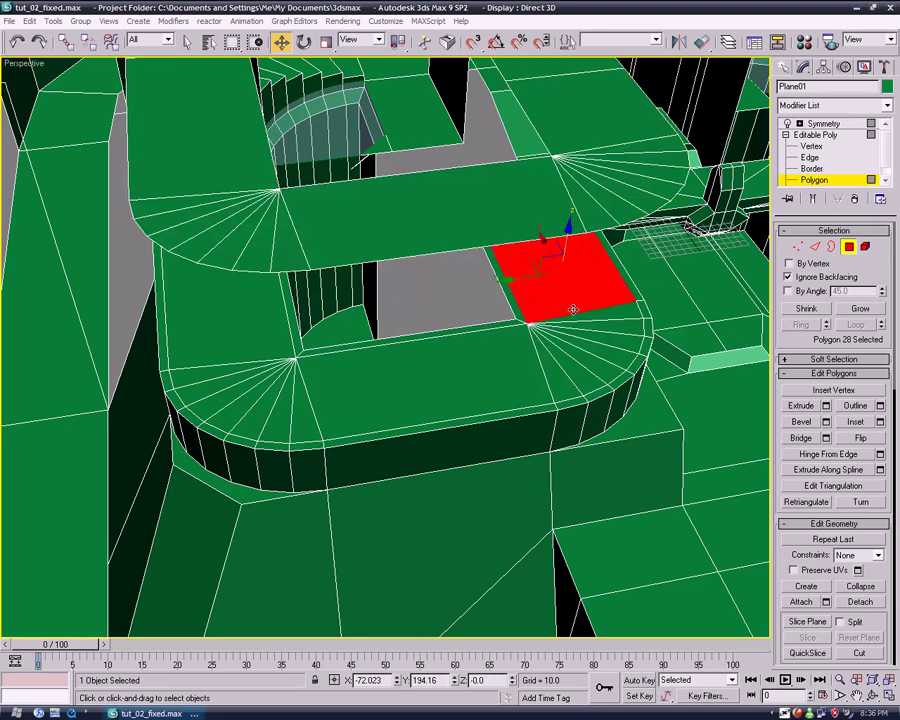
ctrl+click(573, 315)
ctrl+click(591, 327)
ctrl+click(597, 337)
ctrl+click(583, 354)
ctrl+click(583, 355)
ctrl+click(570, 366)
ctrl+click(555, 374)
ctrl+click(501, 376)
ctrl+click(300, 404)
ctrl+click(284, 404)
ctrl+click(265, 403)
ctrl+click(254, 396)
ctrl+click(243, 388)
ctrl+click(234, 379)
ctrl+click(229, 368)
ctrl+click(229, 350)
alt+middle_drag(255, 371, 348, 375)
ctrl+click(352, 165)
middle_drag(520, 309, 418, 349)
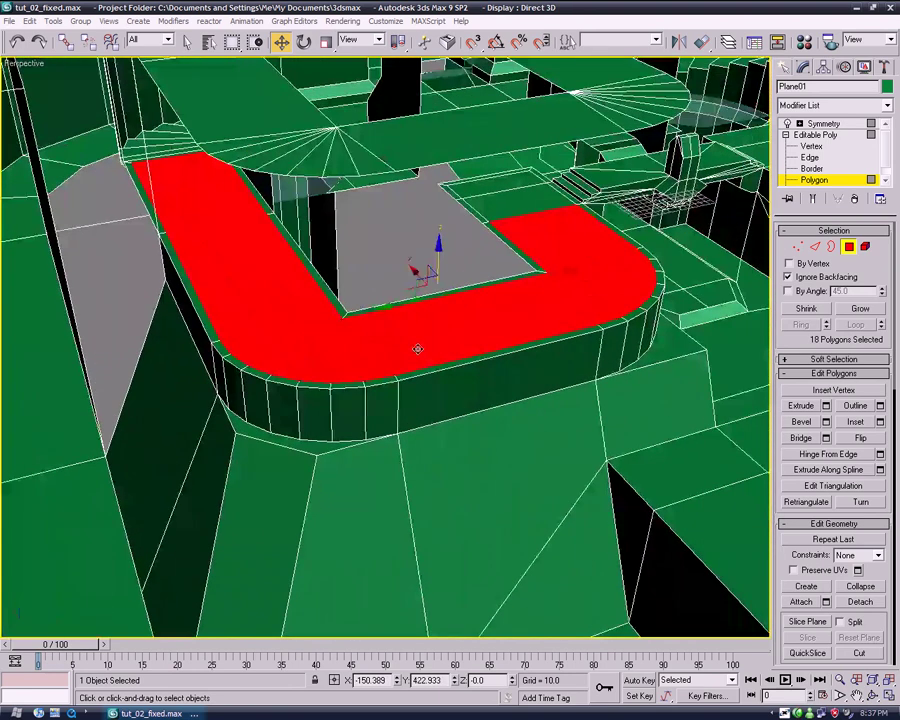
ctrl+click(536, 197)
ctrl+click(519, 183)
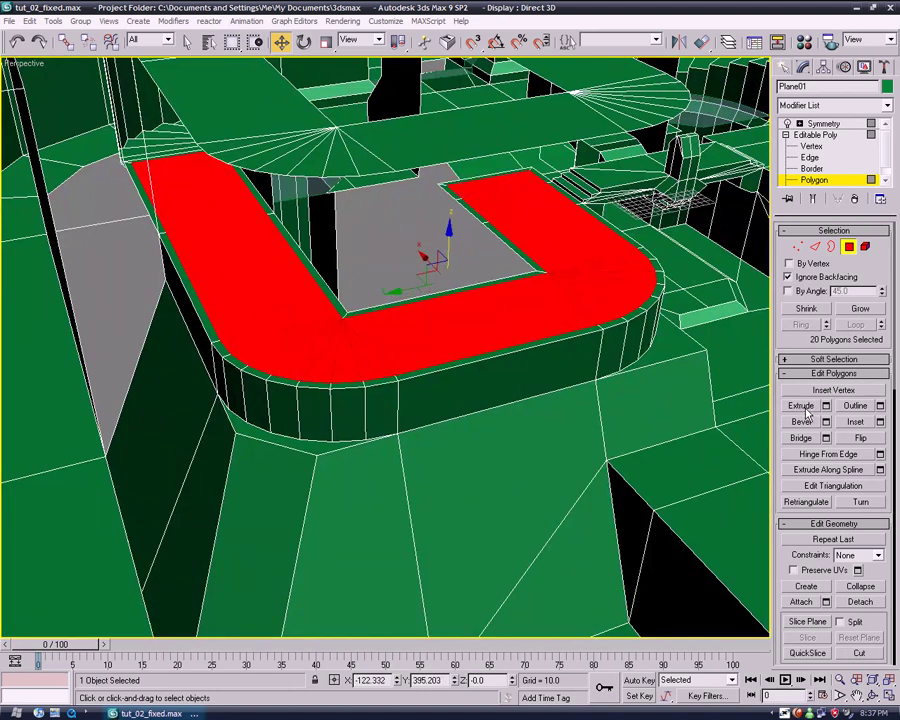
click(801, 405)
drag(588, 271, 596, 318)
click(811, 423)
drag(574, 263, 593, 325)
click(595, 330)
Step: Extrude the beveled terrace polygons down to Z about -110.3 to form a deep trough, and clear the selection
click(801, 405)
drag(587, 271, 538, 496)
alt+middle_drag(538, 496, 430, 415)
scroll(458, 506, up, 3)
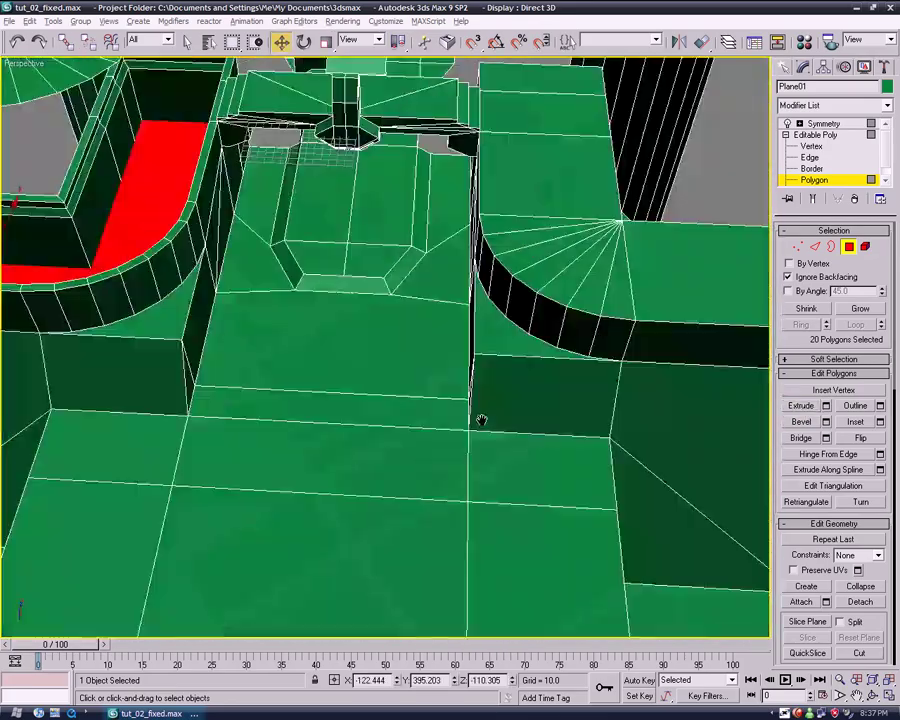
alt+middle_drag(482, 420, 633, 462)
scroll(633, 462, down, 5)
click(81, 422)
Step: Select every polygon of the raised U-shaped copy above the trough, including both rounded corners and both arms
middle_drag(81, 422, 172, 452)
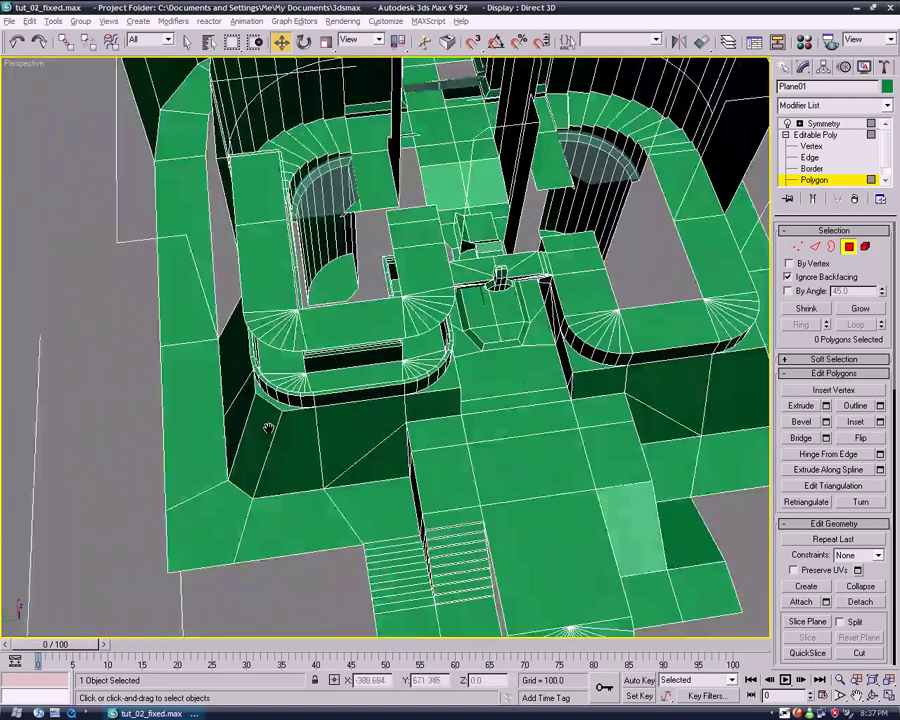
scroll(172, 452, up, 4)
alt+middle_drag(290, 430, 262, 427)
click(346, 279)
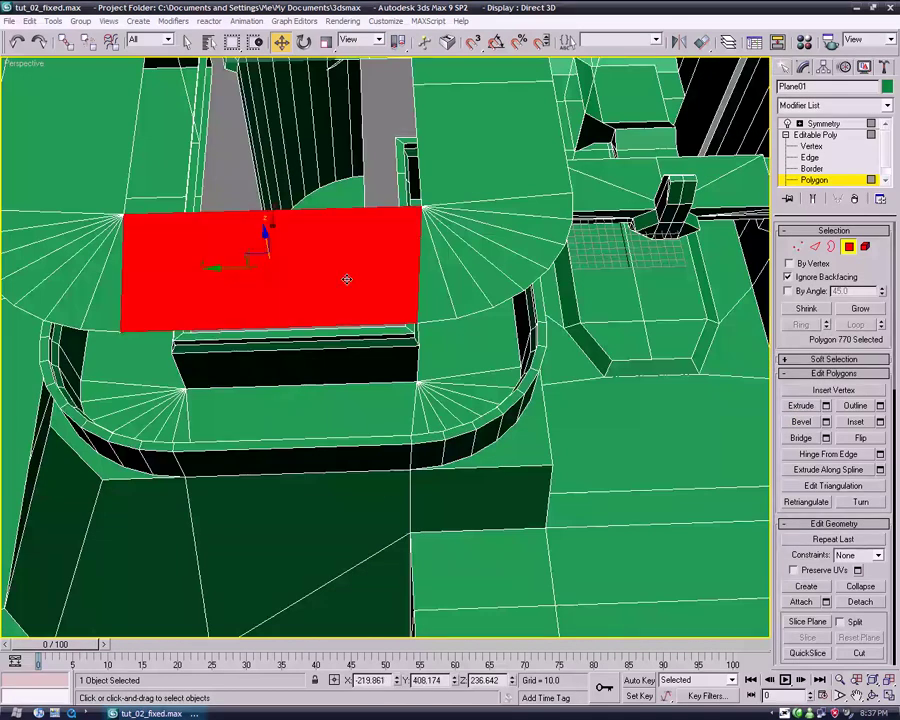
ctrl+click(437, 271)
ctrl+click(450, 267)
ctrl+click(466, 254)
ctrl+click(478, 244)
ctrl+click(487, 230)
ctrl+click(492, 218)
ctrl+click(496, 206)
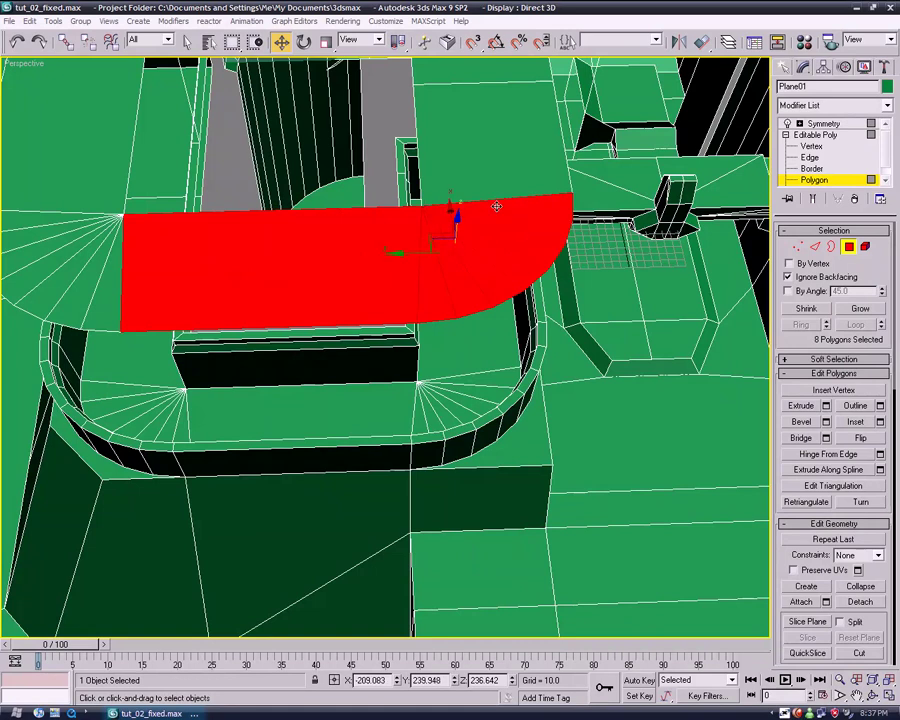
ctrl+click(481, 155)
ctrl+click(473, 74)
middle_drag(473, 74, 497, 285)
ctrl+click(494, 194)
ctrl+click(90, 151)
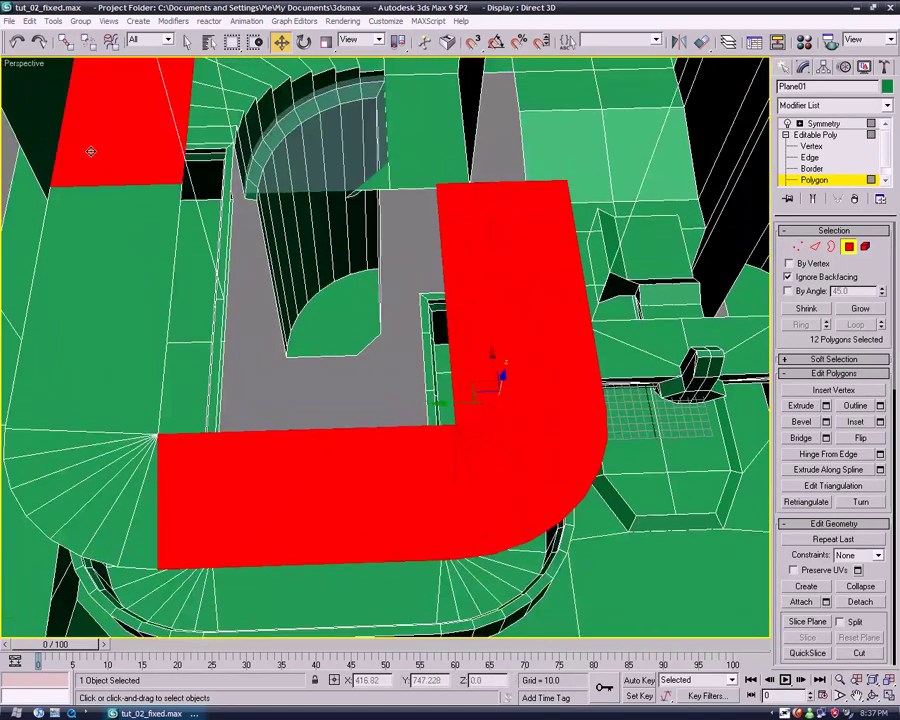
ctrl+click(96, 383)
ctrl+click(66, 441)
ctrl+click(73, 454)
ctrl+click(85, 467)
ctrl+click(96, 481)
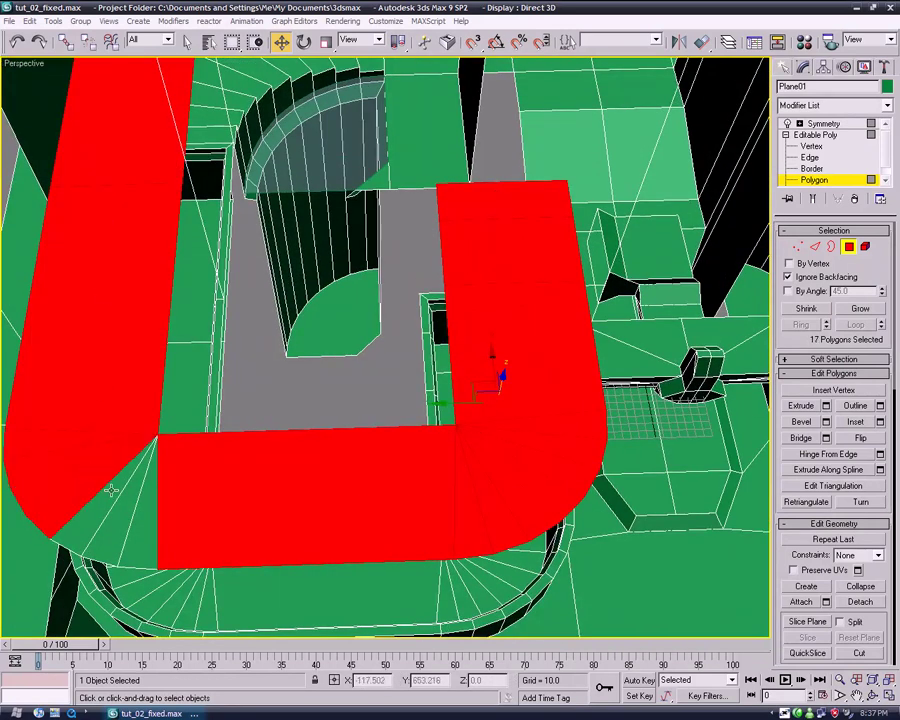
ctrl+click(110, 491)
ctrl+click(130, 497)
ctrl+click(148, 504)
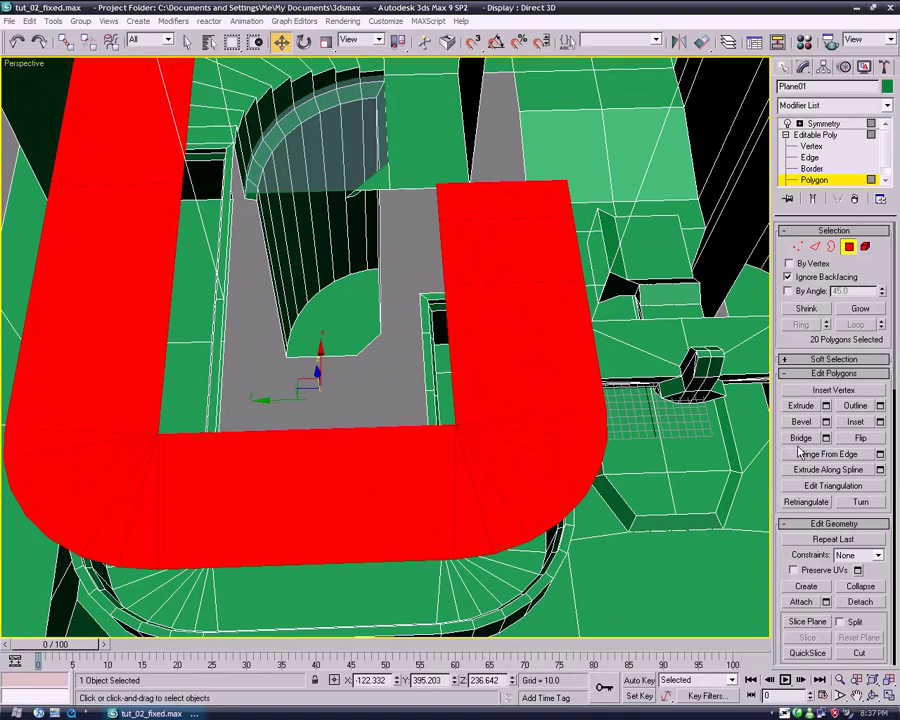
Step: Try to detach the raised copy as a separate object and undo the detachment
click(861, 603)
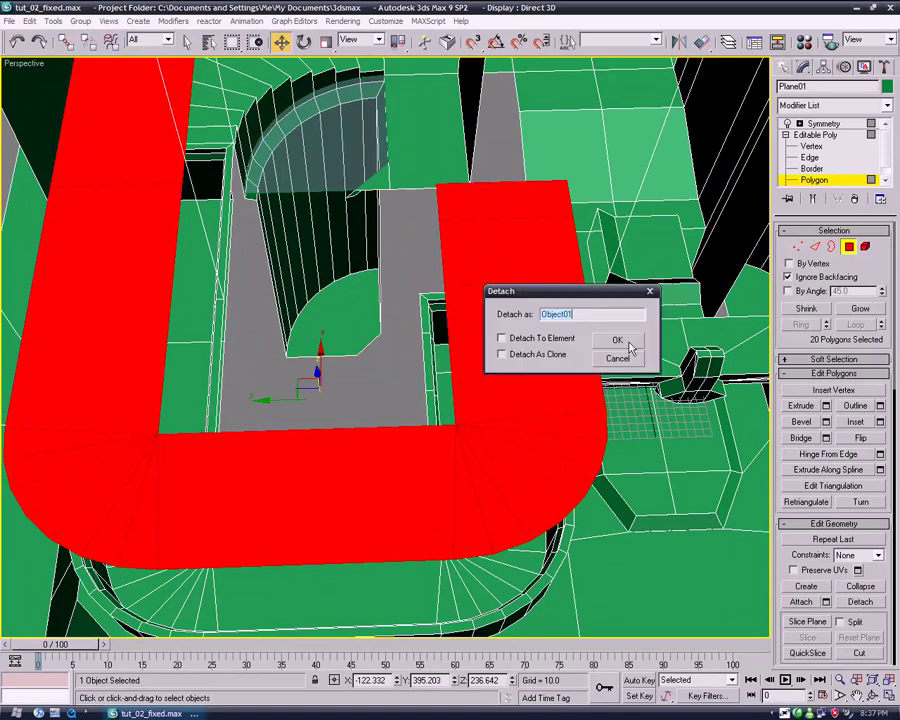
click(616, 337)
middle_drag(490, 438, 509, 360)
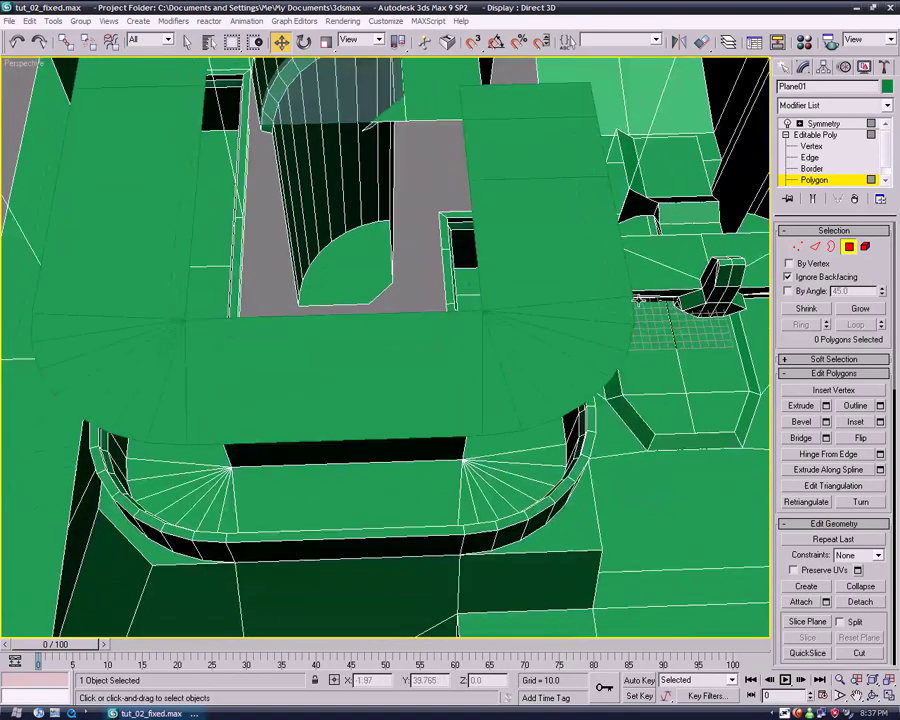
key(ctrl+z)
Step: Set the height of the raised U-shaped copy to Z 0 so it covers the trough
middle_drag(501, 549, 516, 544)
drag(507, 682, 441, 682)
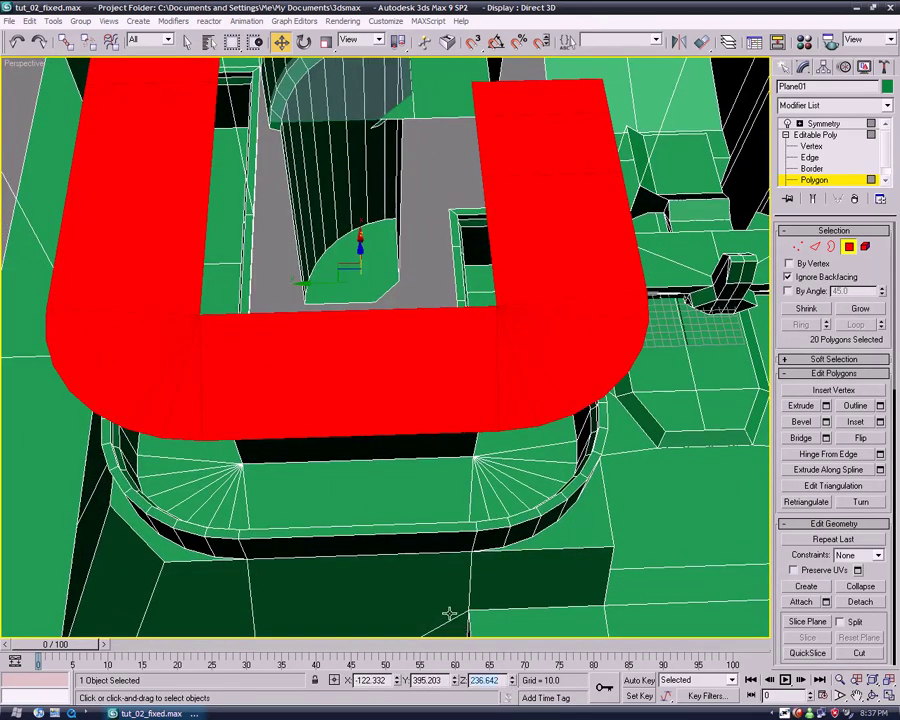
text(0)
key(Return)
Step: Detach the lowered U-shaped cover as a separate object and leave polygon editing
middle_drag(516, 536, 529, 533)
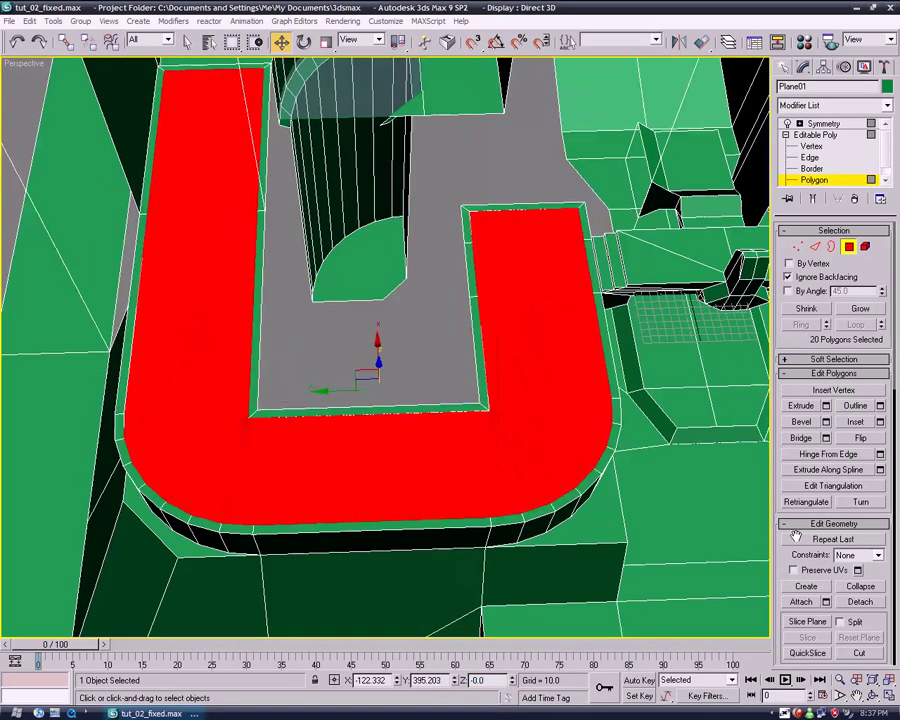
click(860, 602)
click(612, 344)
middle_drag(553, 298, 541, 386)
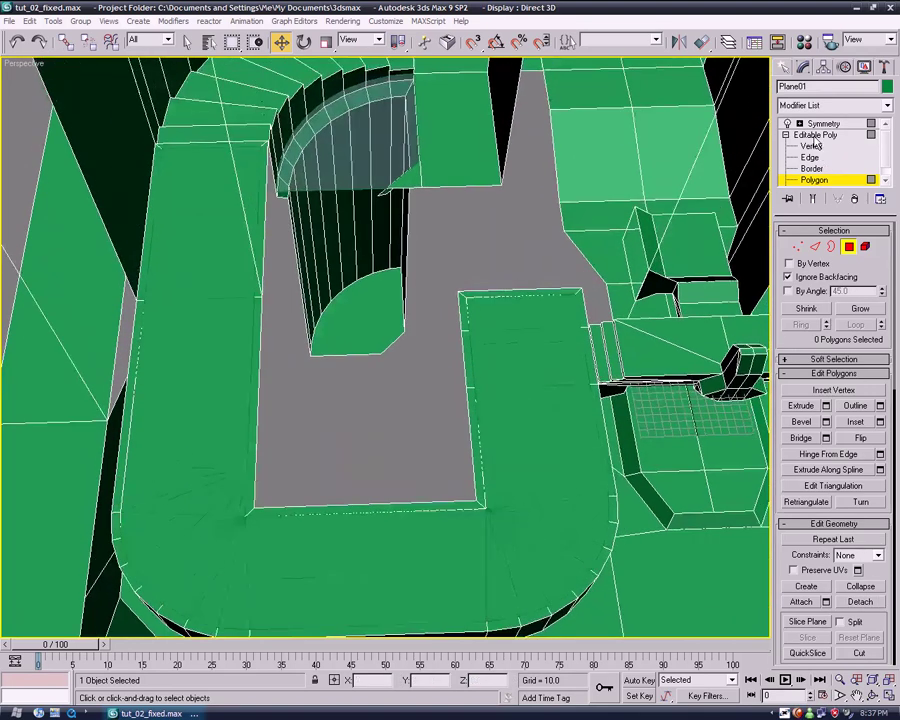
click(813, 136)
Step: Attach the detached U-shaped cover to the Glass object
click(345, 140)
click(344, 141)
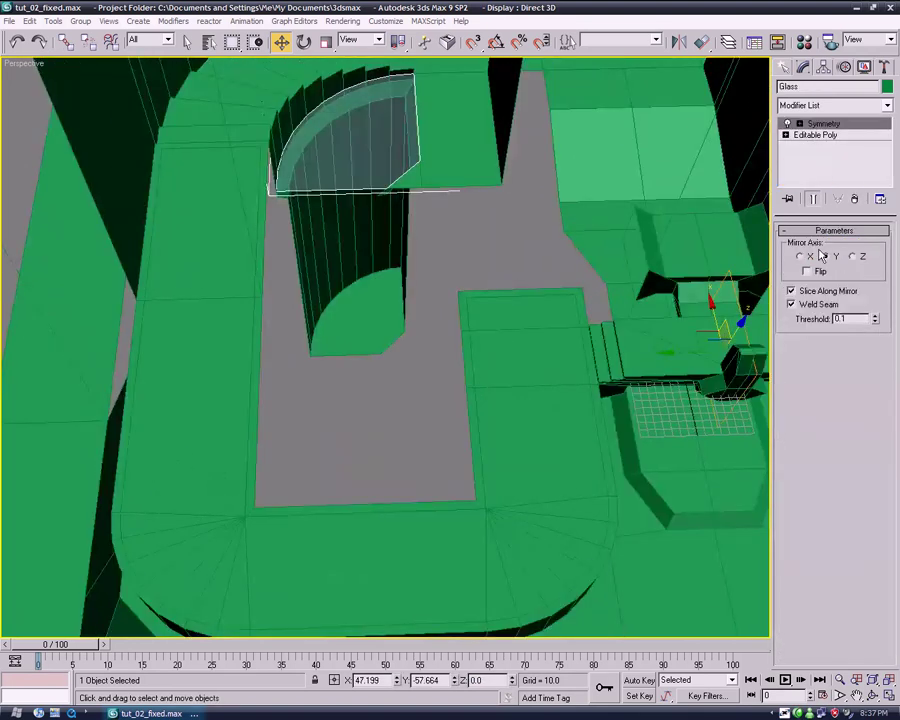
click(815, 135)
click(812, 451)
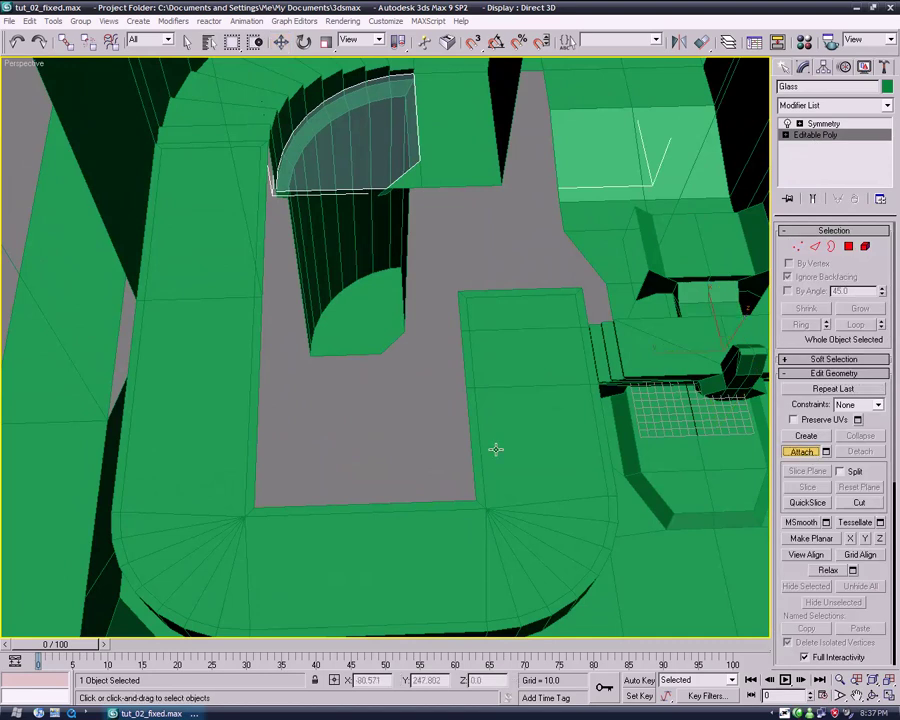
click(590, 446)
click(808, 450)
Step: Select the building mesh around the glass-covered trough and activate edge editing
alt+middle_drag(680, 435, 631, 294)
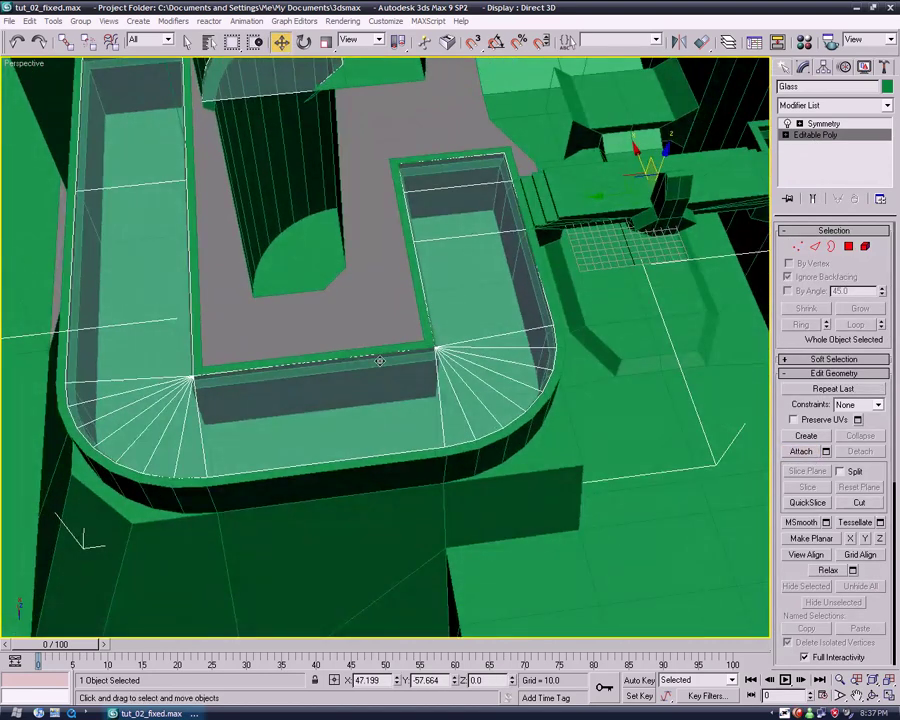
click(378, 349)
middle_drag(649, 311, 694, 252)
middle_drag(483, 390, 498, 373)
scroll(472, 364, up, 4)
click(812, 158)
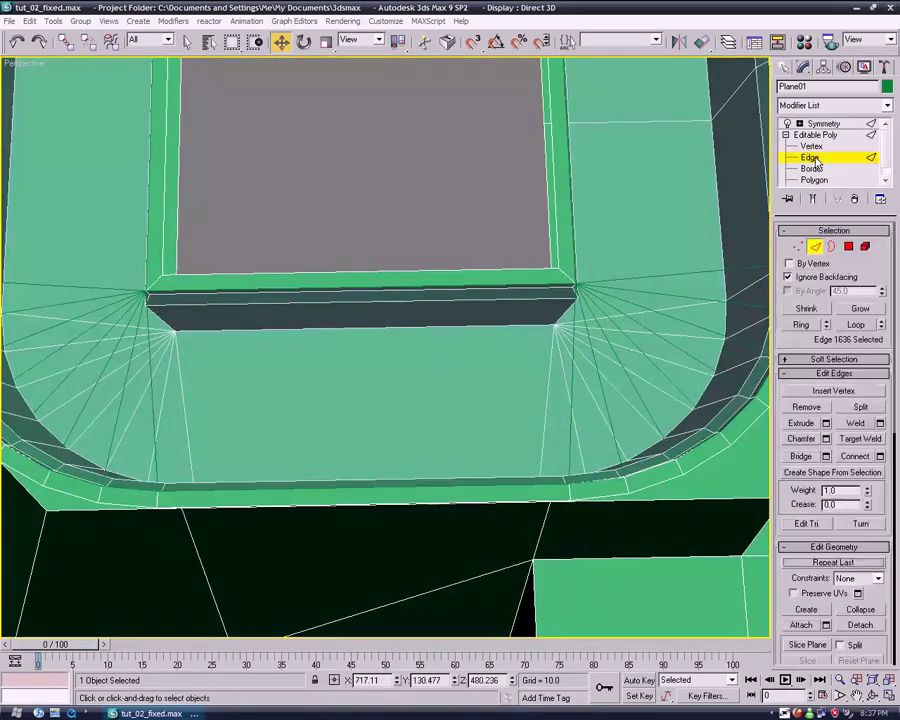
click(402, 328)
click(408, 478)
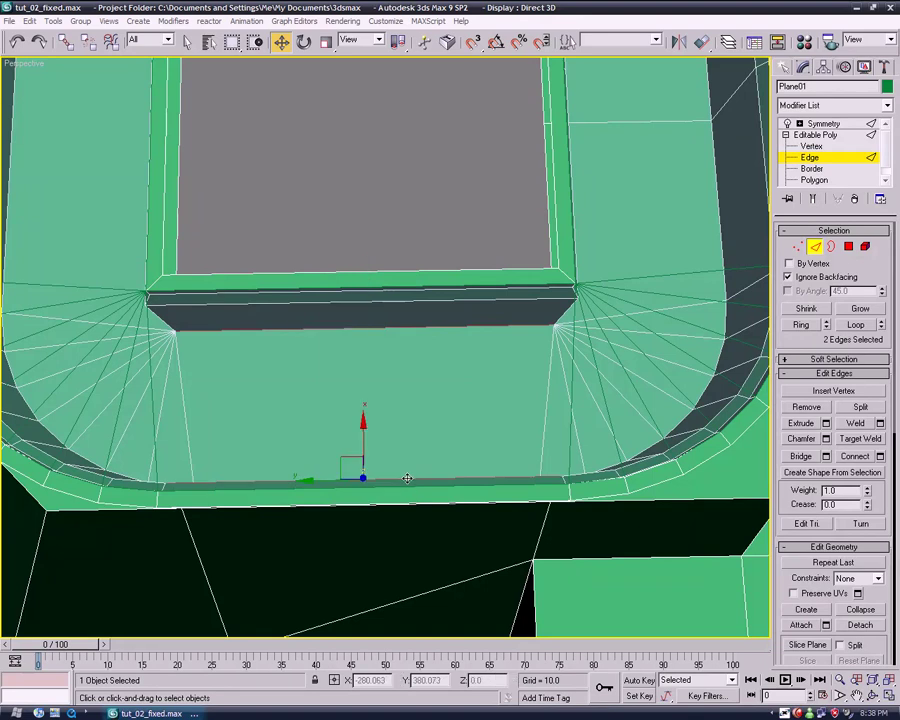
click(881, 457)
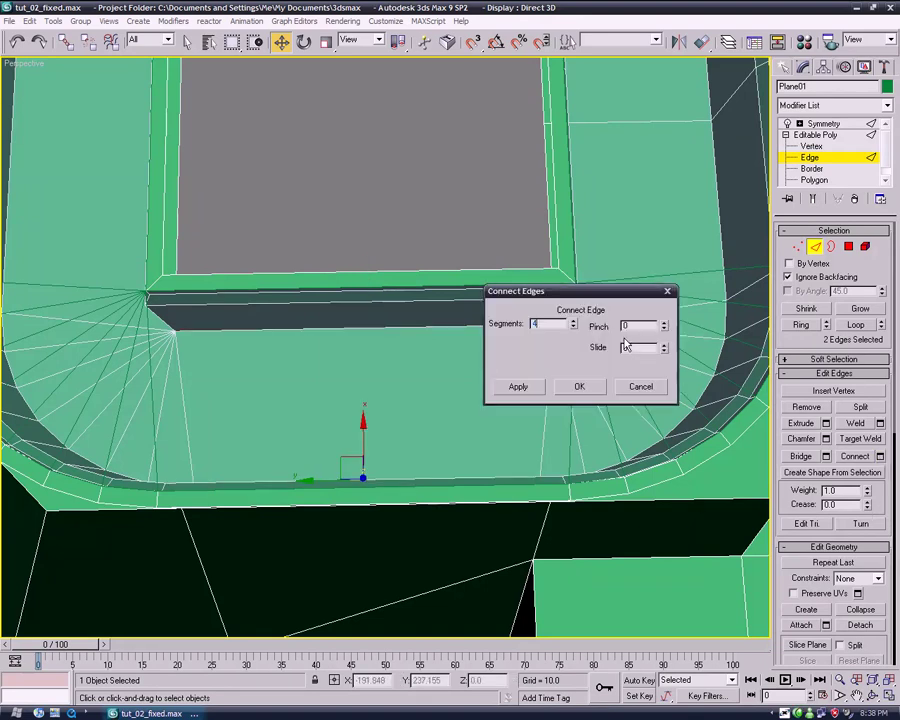
click(635, 388)
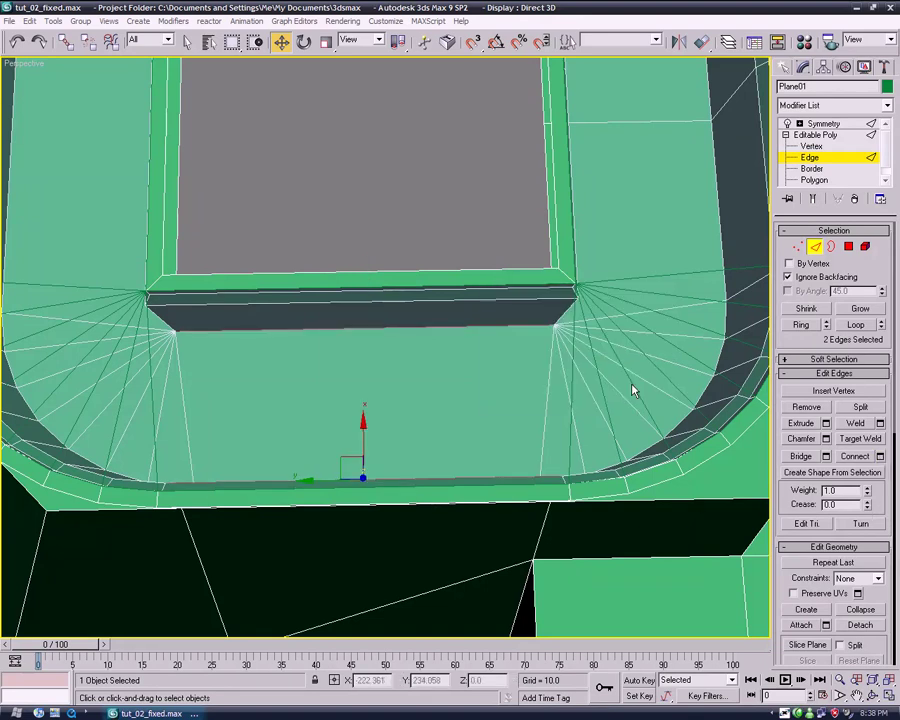
Step: Connect the two long edges of the trough floor's front section with two new segments
alt+middle_drag(627, 384, 524, 372)
click(463, 295)
alt+middle_drag(463, 297, 510, 315)
ctrl+click(255, 268)
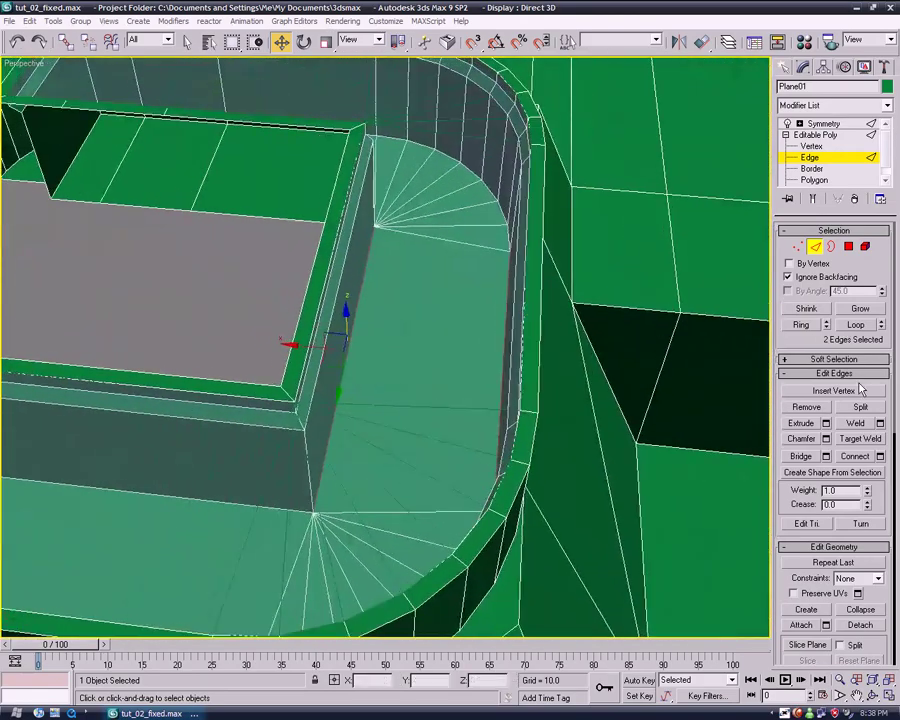
click(880, 456)
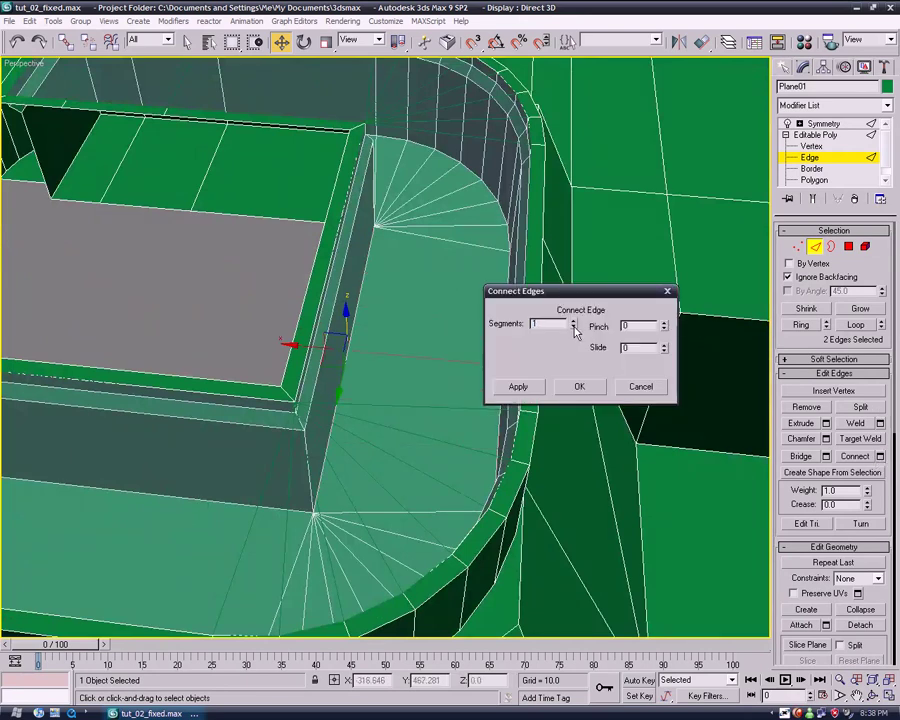
middle_drag(579, 276, 536, 238)
click(582, 388)
alt+middle_drag(512, 352, 611, 349)
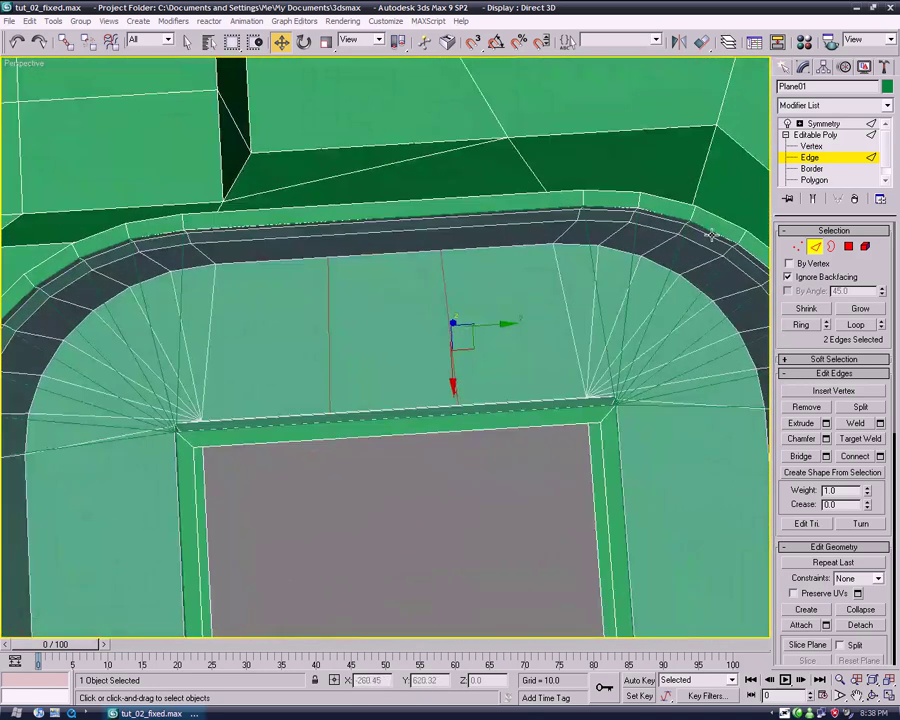
Step: Align one cross edge of the front floor section by setting its outer vertex to Y 457.05, matching its inner vertex
click(808, 147)
alt+middle_drag(457, 407, 456, 430)
click(456, 453)
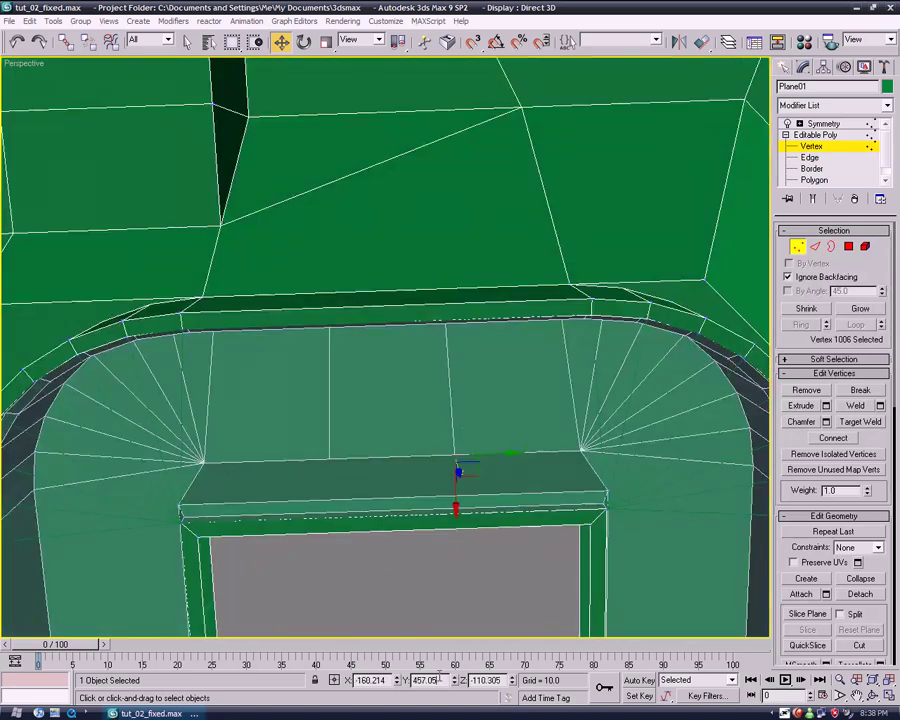
alt+middle_drag(380, 519, 430, 266)
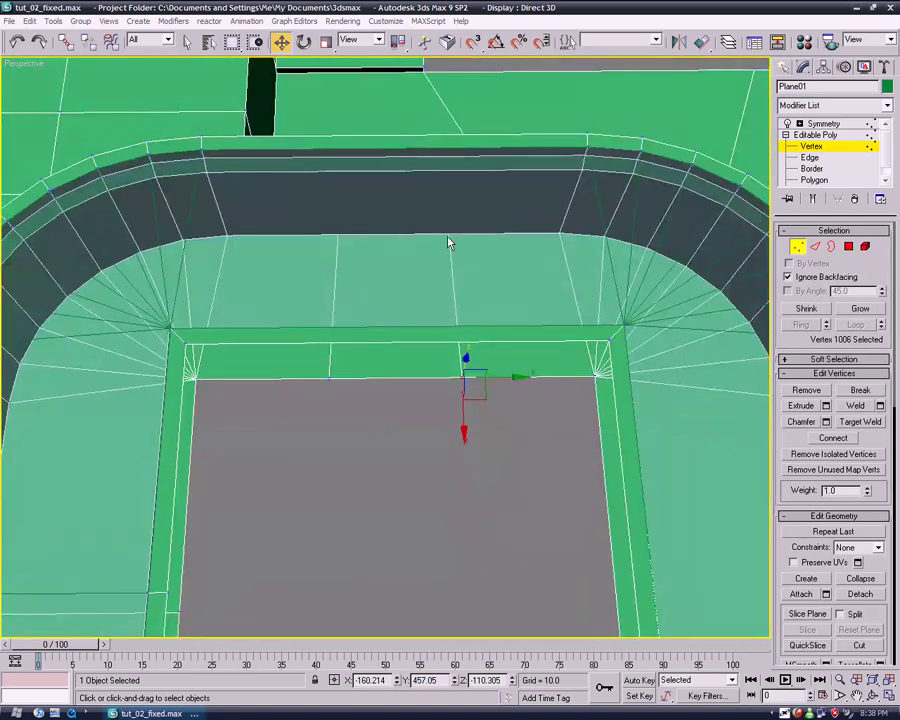
click(448, 235)
click(448, 233)
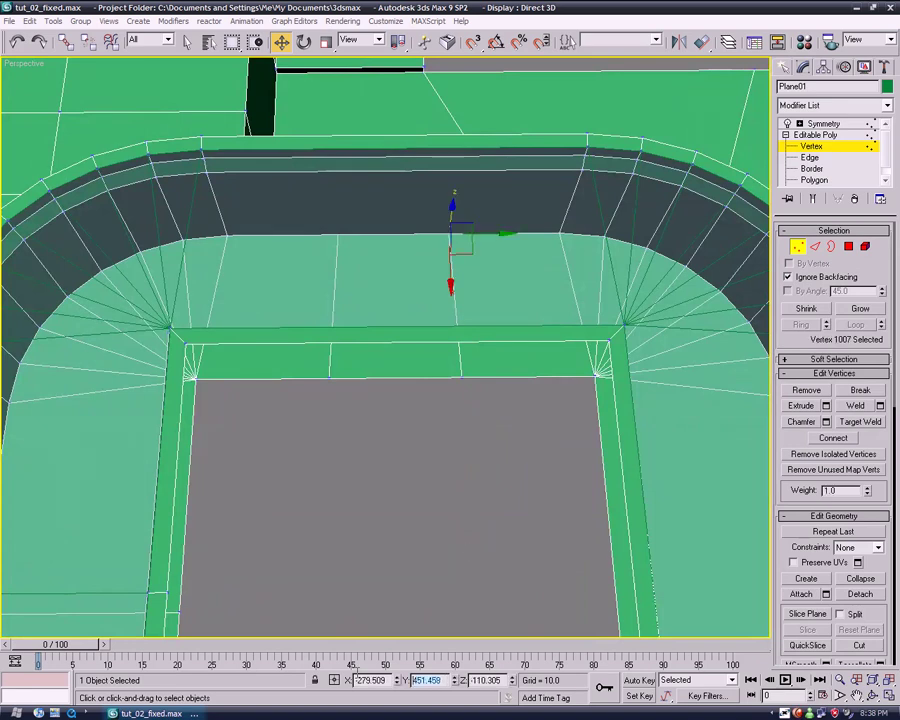
Step: Straighten the other cross edge by setting its outer vertex to Y 359.298
middle_drag(356, 431, 372, 440)
click(345, 384)
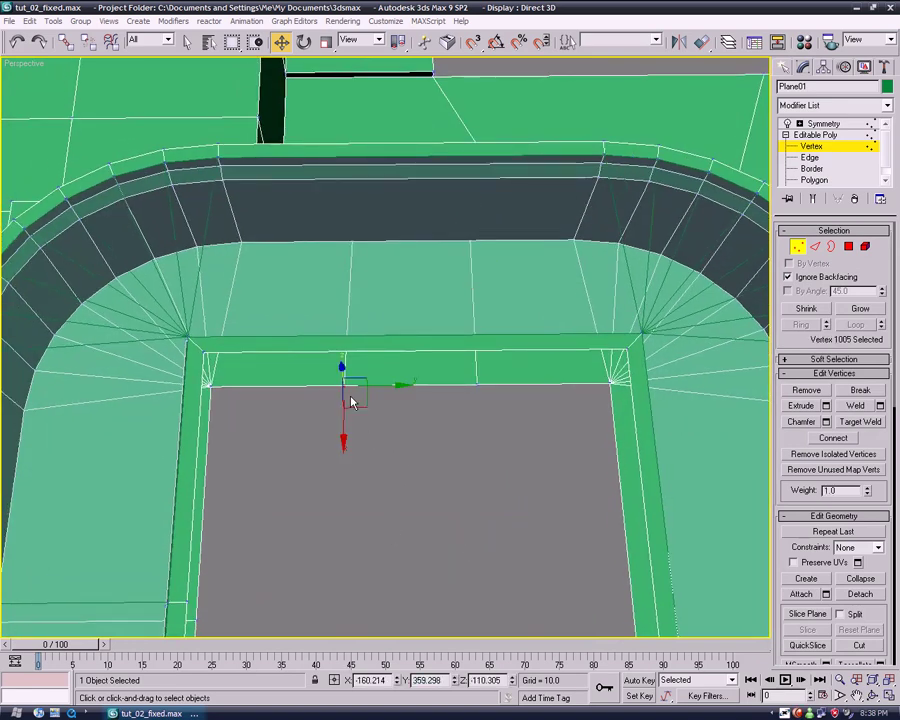
click(351, 242)
text(359.298)
key(Return)
Step: Extrude the front floor section's middle polygon into a stepped block, scaling in the second level before extruding its narrower top
middle_drag(407, 478, 377, 498)
click(814, 180)
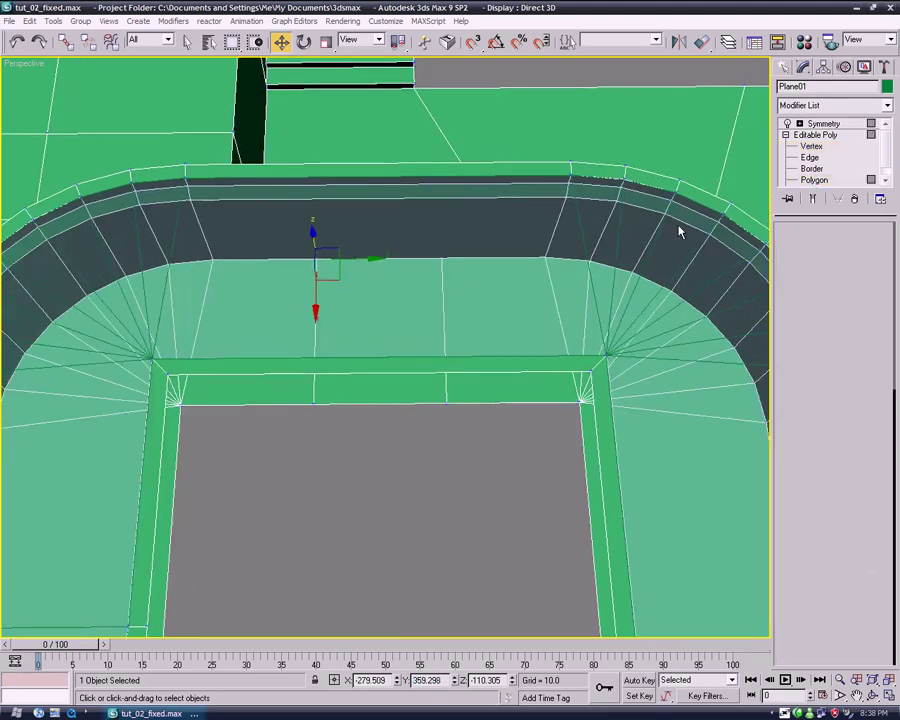
click(803, 408)
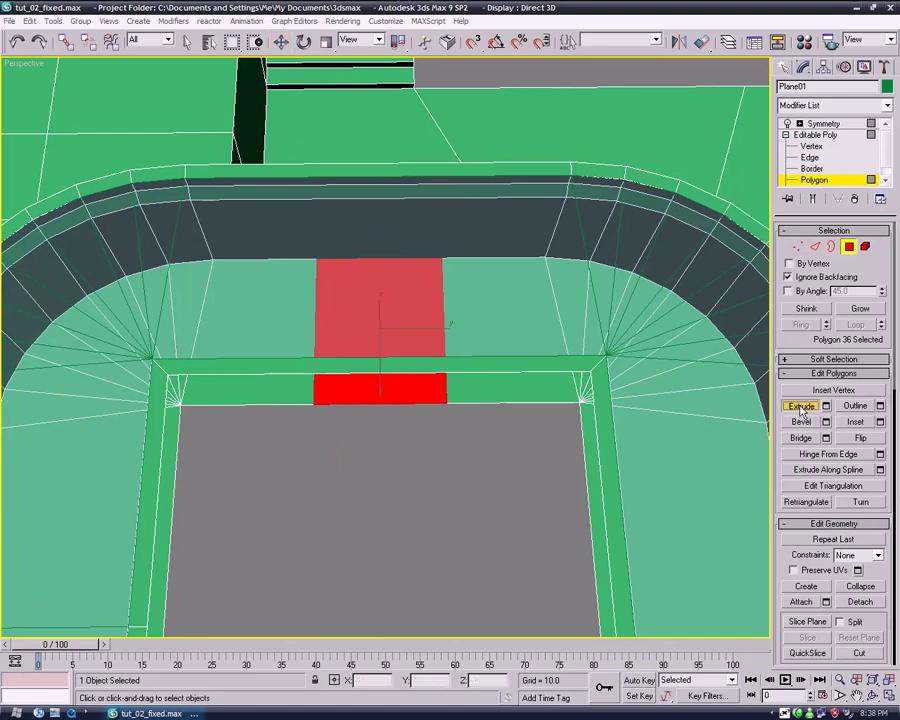
drag(387, 346, 364, 193)
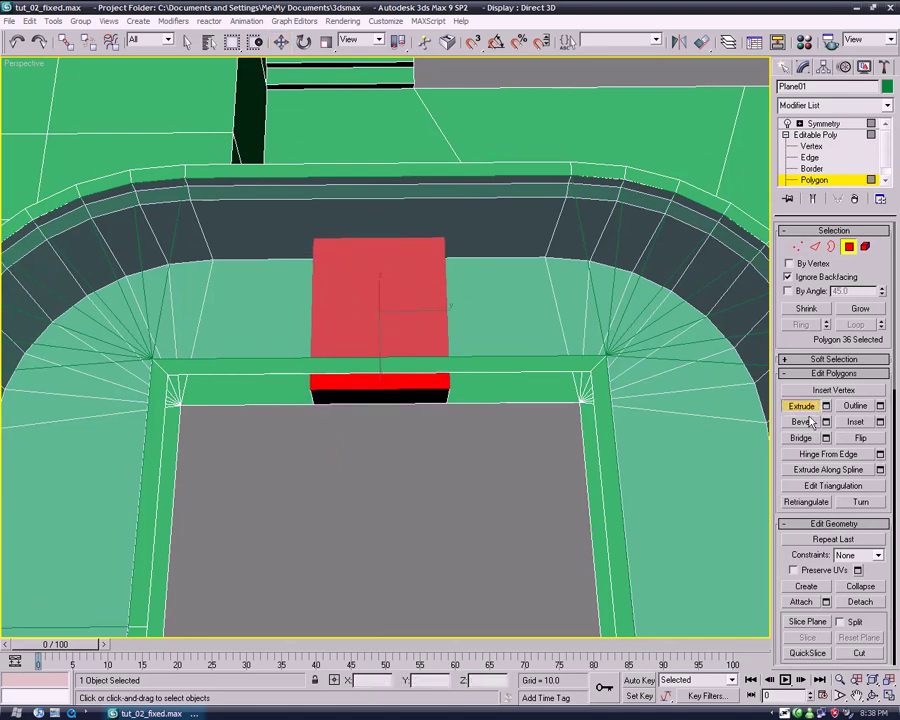
drag(348, 329, 371, 224)
click(327, 43)
drag(317, 297, 331, 101)
click(806, 408)
Step: Adjust the Z height of the block's top face
alt+middle_drag(495, 281, 462, 490)
scroll(398, 377, up, 3)
scroll(434, 450, down, 5)
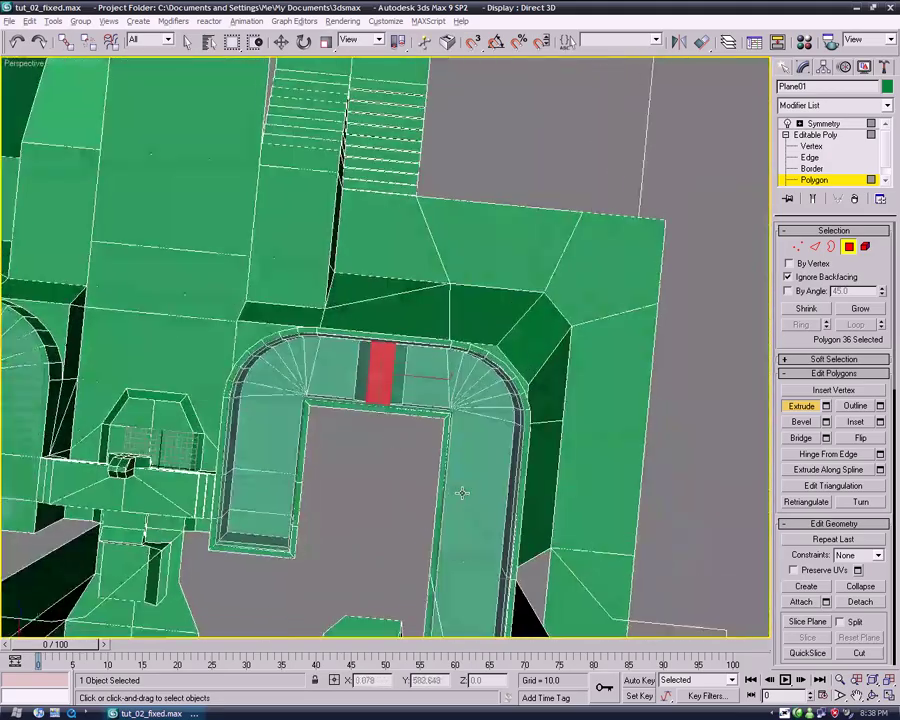
scroll(461, 493, down, 3)
alt+middle_drag(392, 440, 510, 409)
scroll(454, 407, up, 4)
alt+middle_drag(454, 407, 352, 390)
scroll(354, 412, up, 5)
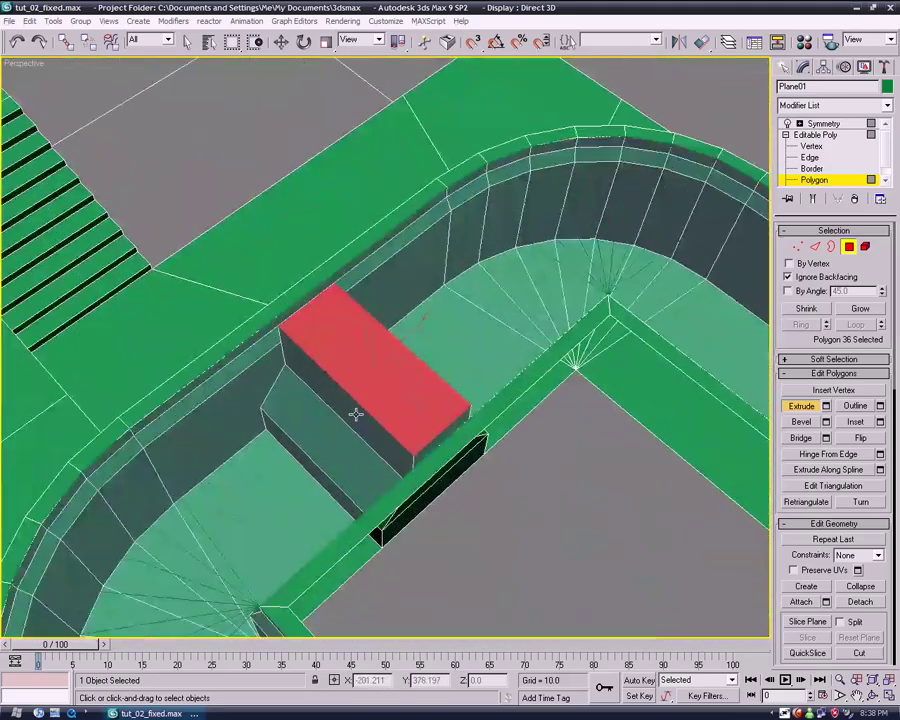
key(r)
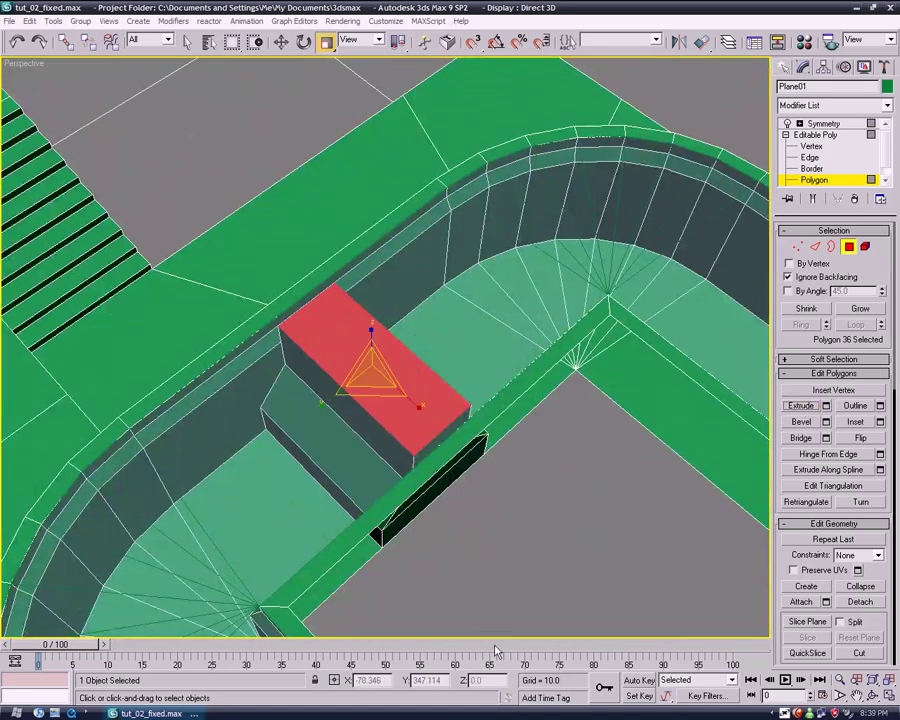
key(w)
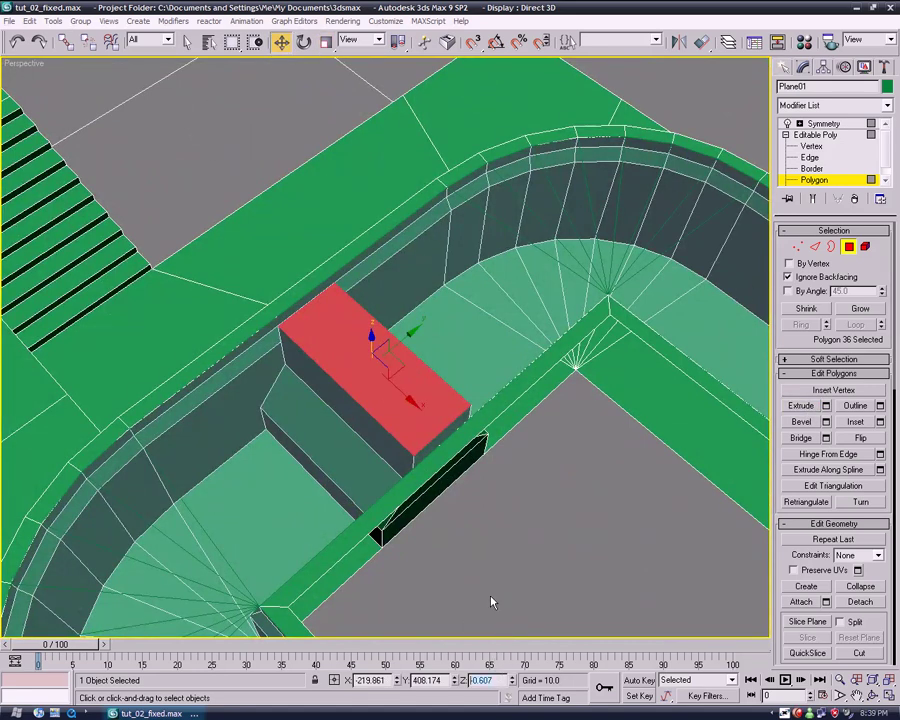
key(Return)
Step: Take the height of the wall's lower ledge edge and set the block's top face to Z -19.269
alt+middle_drag(515, 526, 430, 159)
scroll(412, 387, down, 4)
middle_drag(412, 387, 508, 347)
middle_drag(259, 406, 402, 377)
scroll(327, 328, up, 4)
alt+middle_drag(327, 328, 403, 378)
scroll(403, 378, up, 4)
click(251, 355)
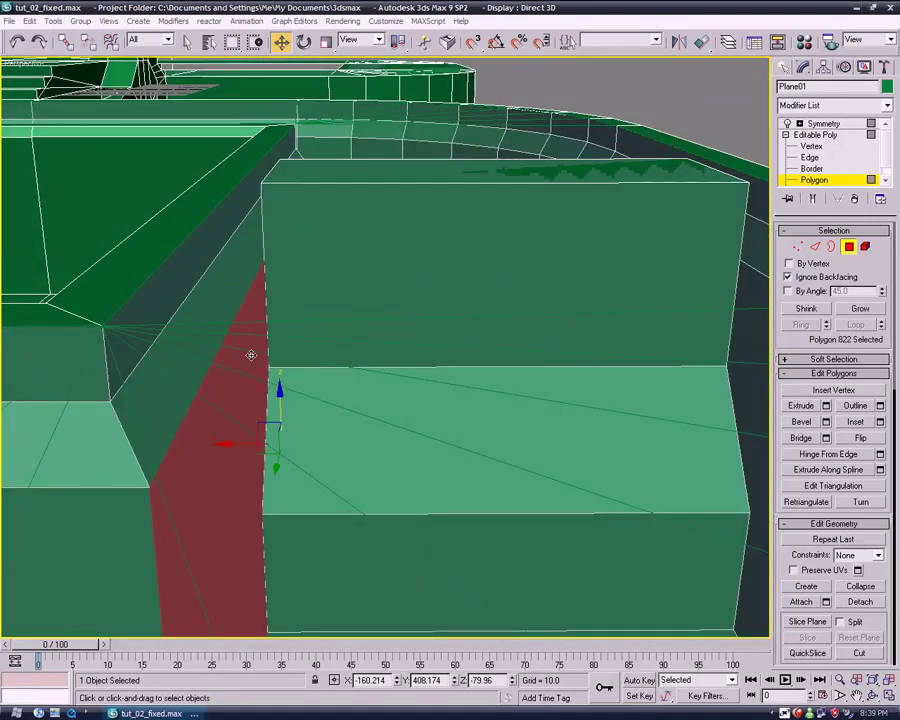
key(2)
click(249, 294)
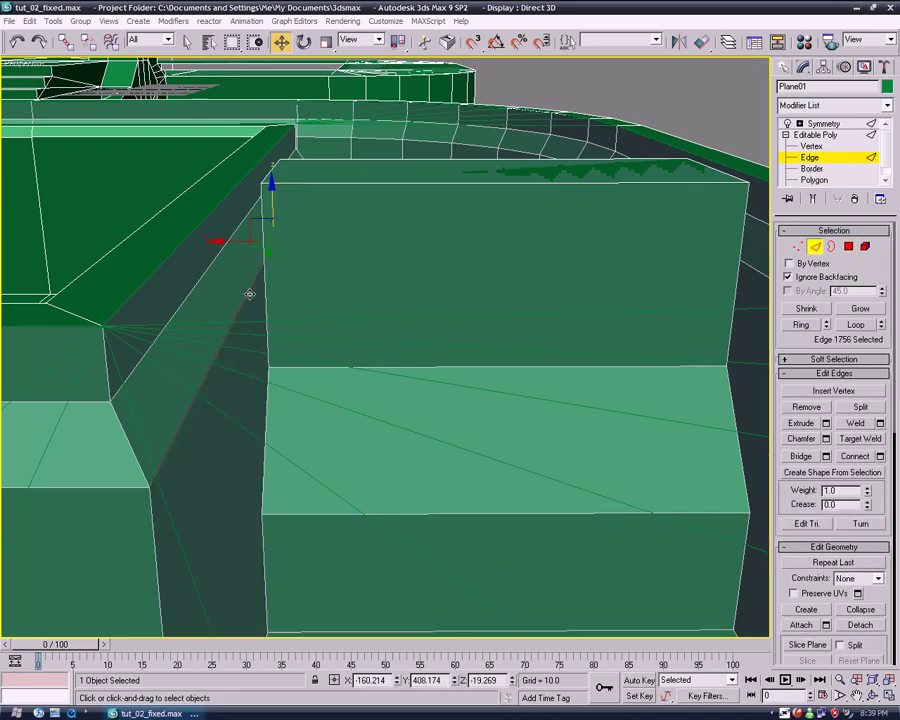
click(825, 183)
click(618, 177)
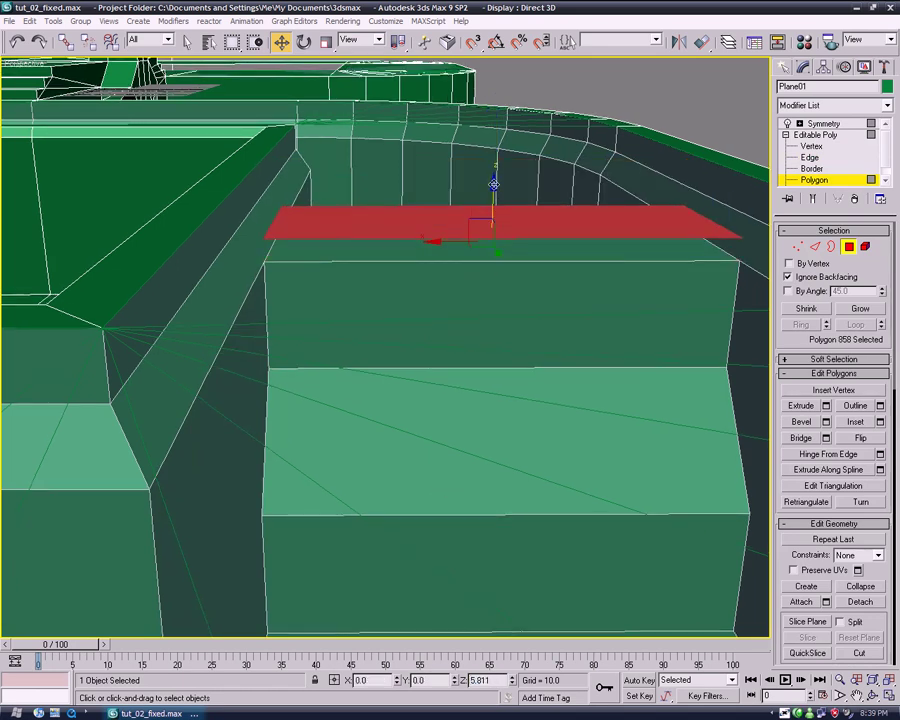
shift+drag(493, 184, 493, 183)
click(656, 333)
key(ctrl+z)
Step: Extrude the block's top face upward in two levels and set the uppermost face to Z 0
click(807, 407)
drag(577, 231, 562, 157)
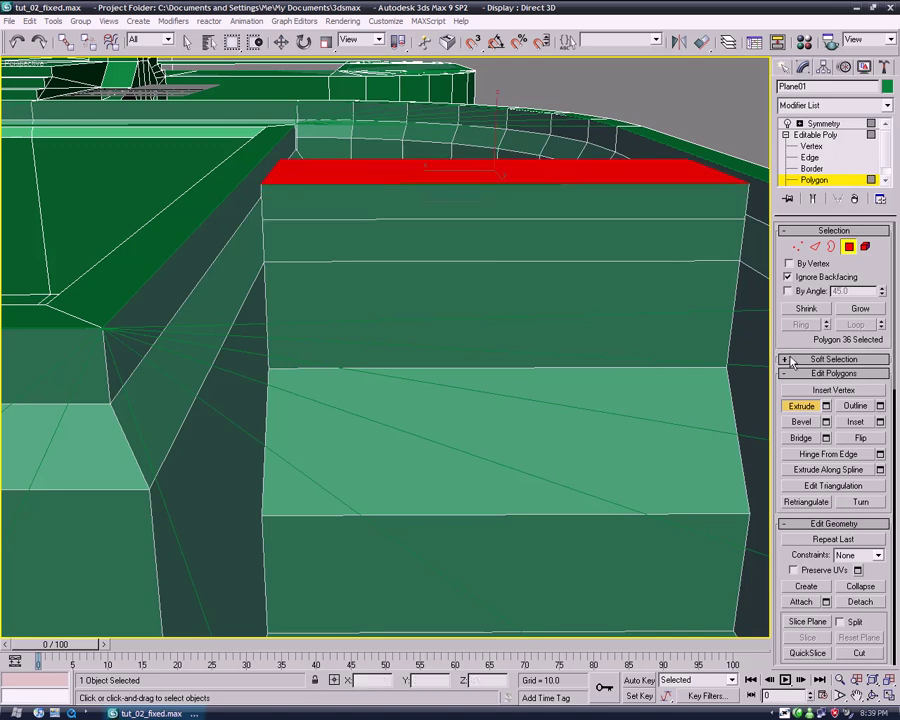
click(806, 405)
double_click(491, 680)
text(-19.269)
key(Return)
Step: Select the edge loop around the block between its two upper levels and set it to Z -10.014
middle_drag(431, 391, 444, 390)
alt+middle_drag(403, 557, 350, 298)
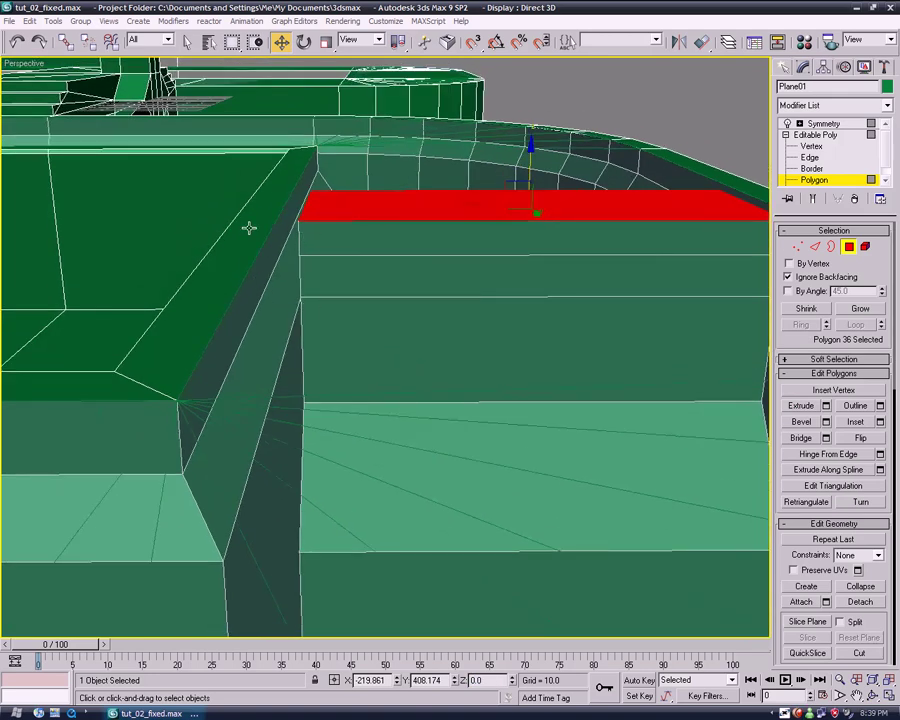
click(810, 157)
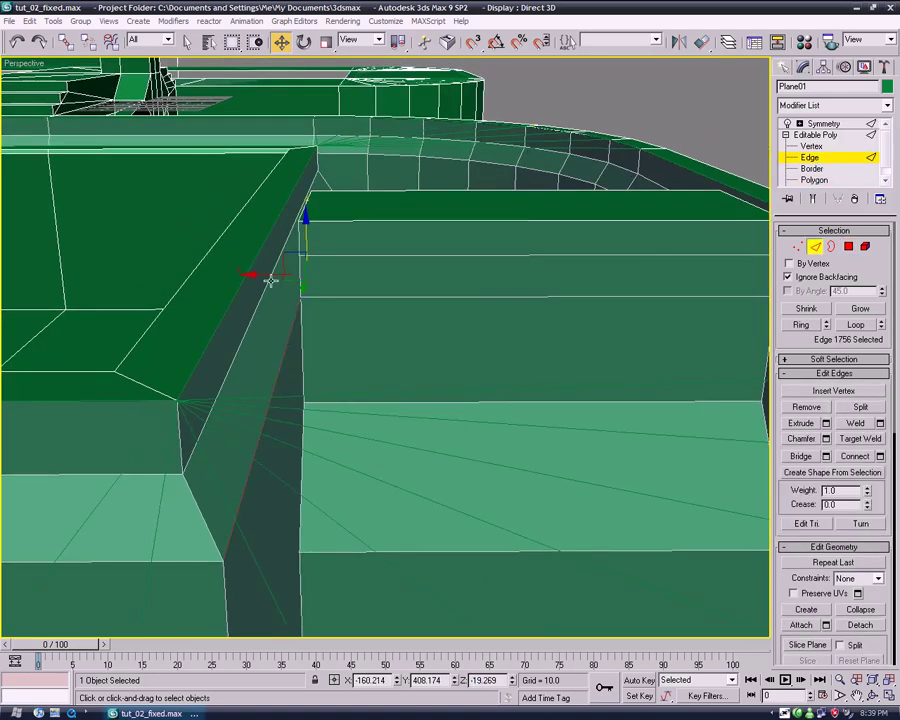
click(564, 255)
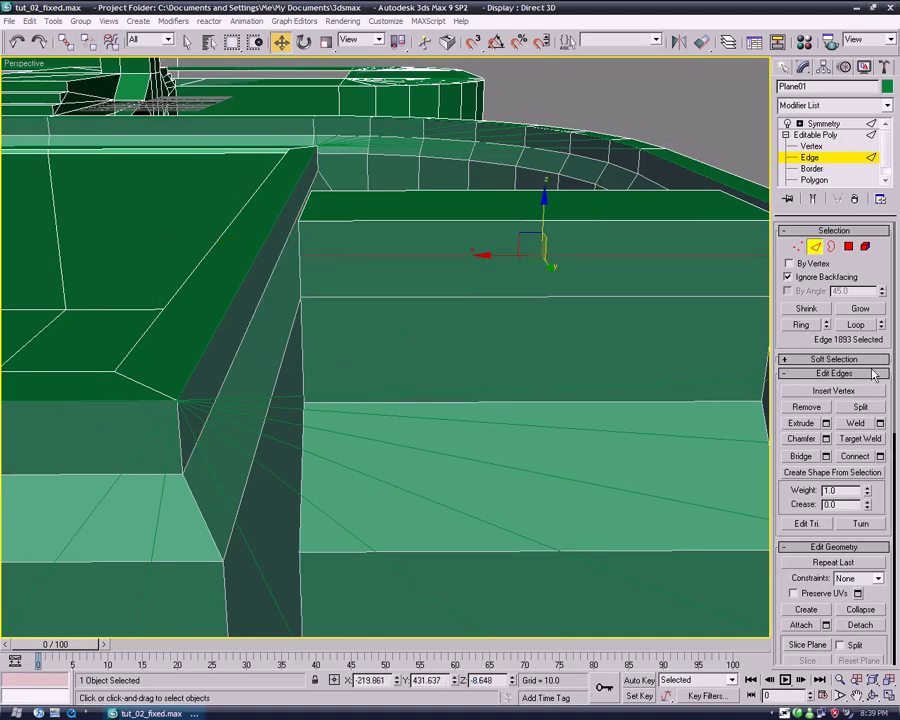
click(856, 326)
text(-10.014)
key(Return)
Step: Set the loop's edge at the block's inner end to X -154.751, matching the inner wall ledge
alt+middle_drag(428, 441, 489, 476)
click(313, 401)
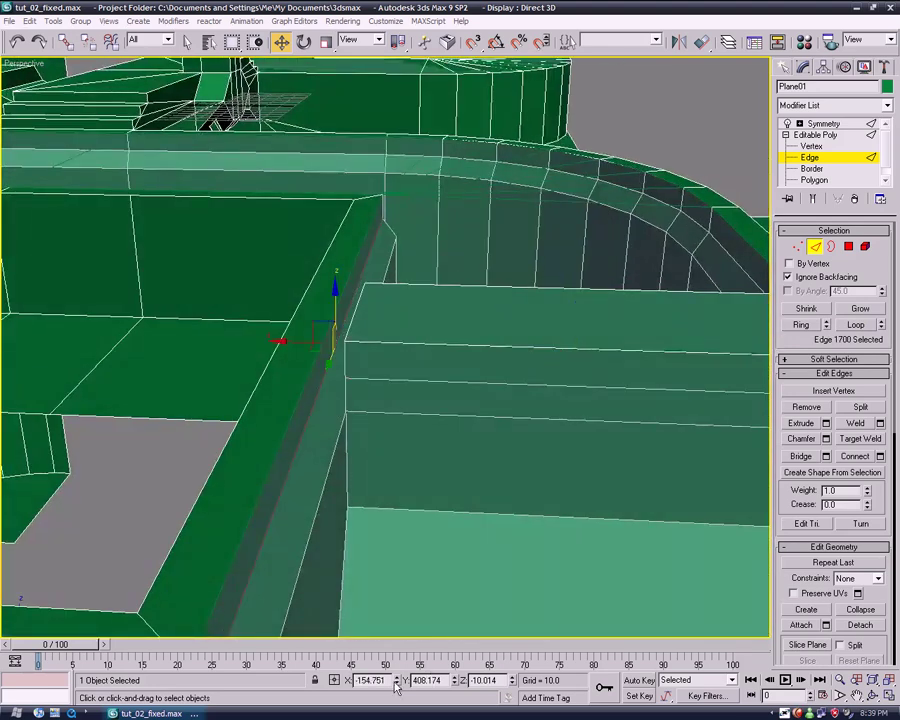
alt+middle_drag(344, 489, 391, 404)
click(421, 344)
Step: Set the loop's edge at the block's outer end to X -284.971, matching the outer wall ledge
alt+middle_drag(560, 525, 367, 458)
click(455, 365)
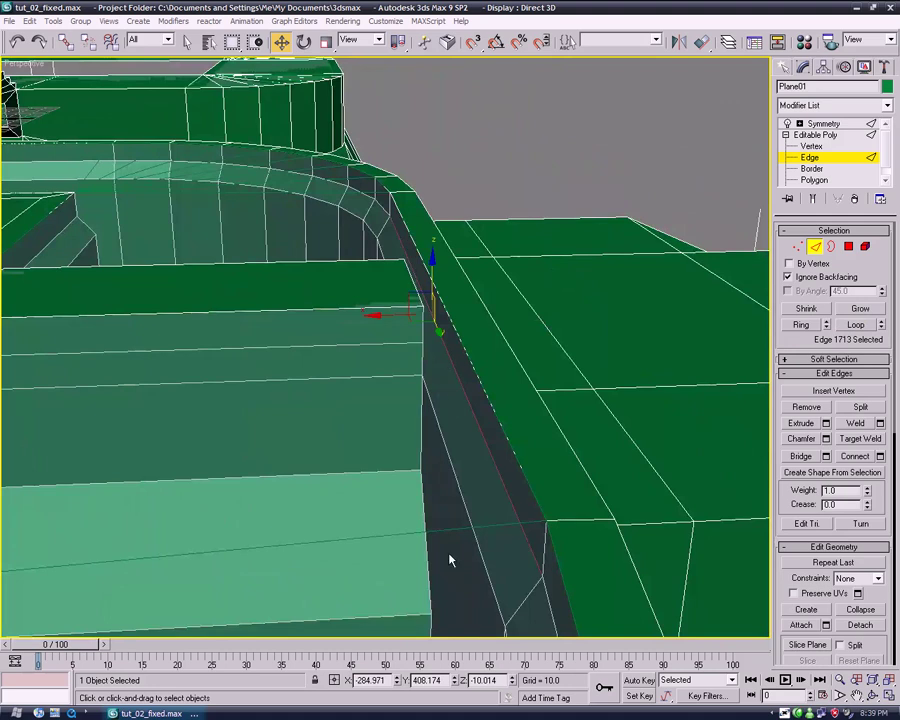
drag(389, 682, 354, 681)
alt+middle_drag(428, 336, 370, 338)
click(368, 340)
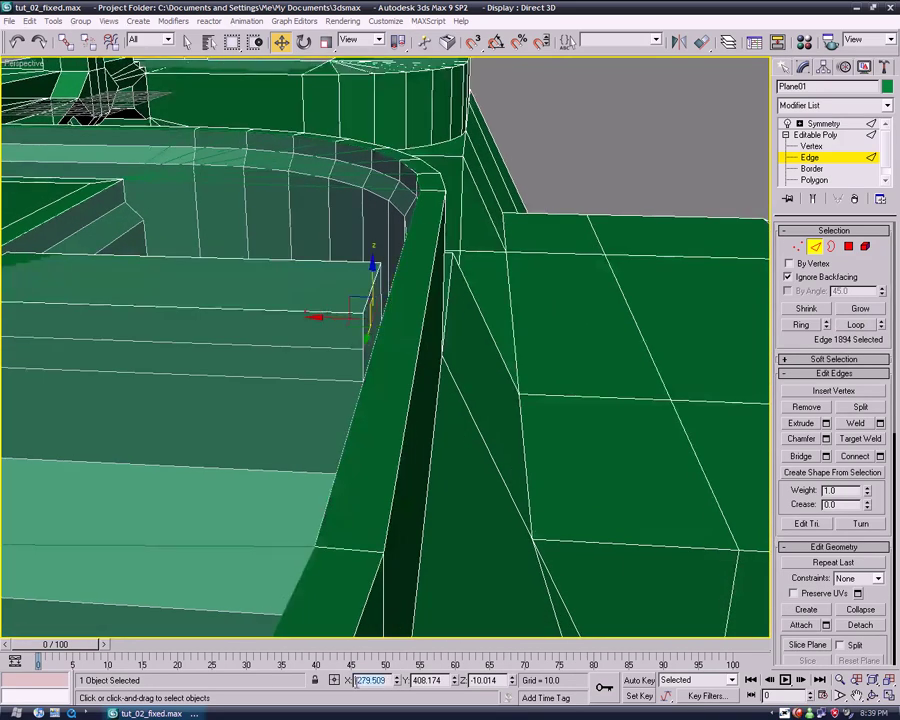
Step: Delete the block's top face together with its adjoining upper side faces, and cap the resulting open border
alt+middle_drag(331, 472, 372, 472)
alt+middle_drag(365, 374, 440, 382)
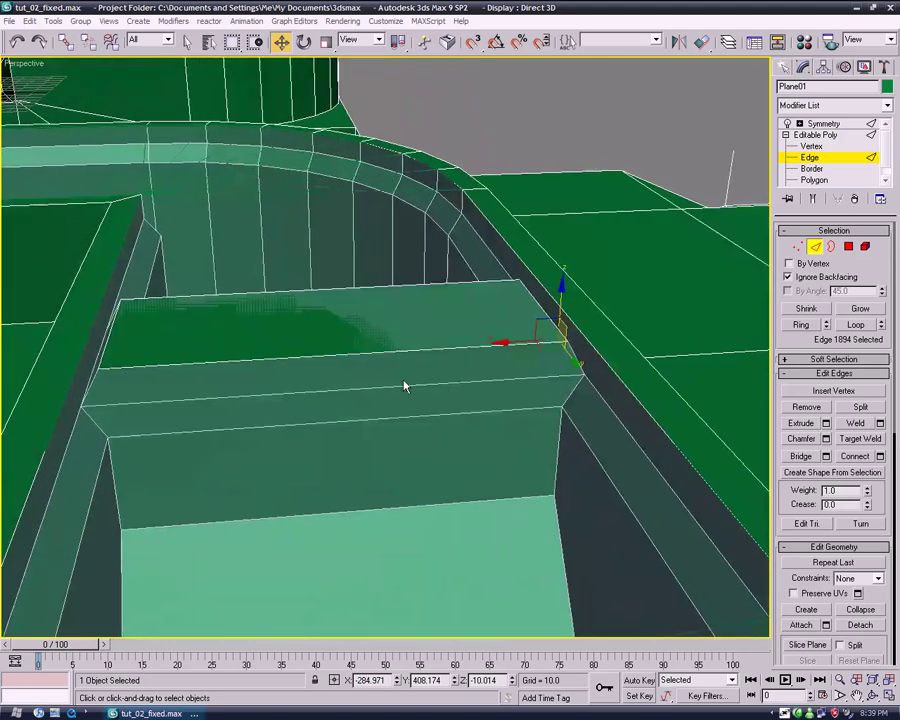
click(815, 170)
click(816, 171)
click(821, 180)
click(432, 297)
click(852, 309)
key(Delete)
click(814, 169)
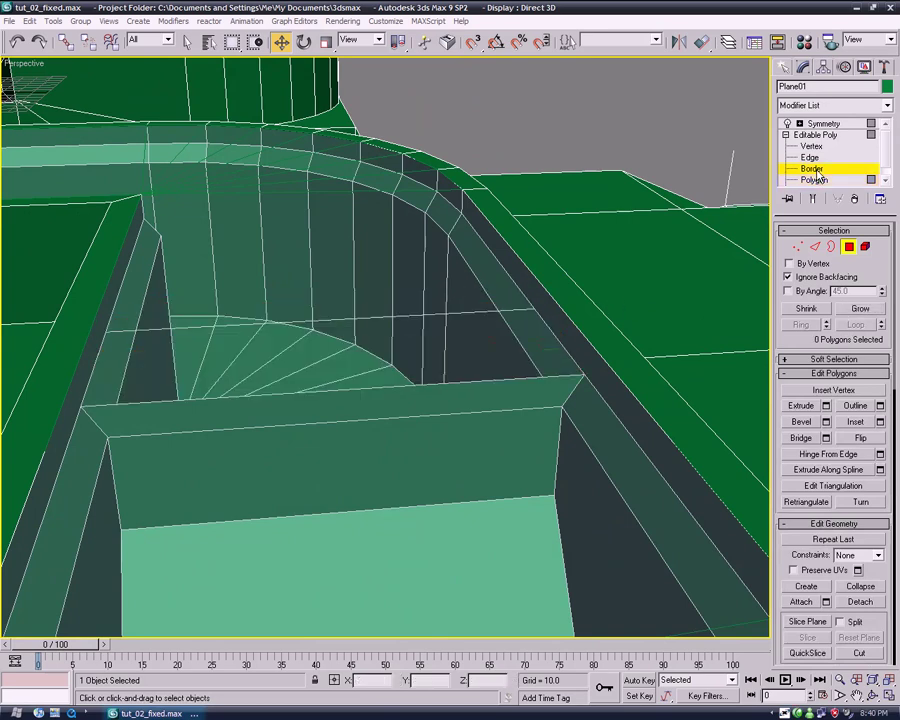
click(470, 312)
click(858, 406)
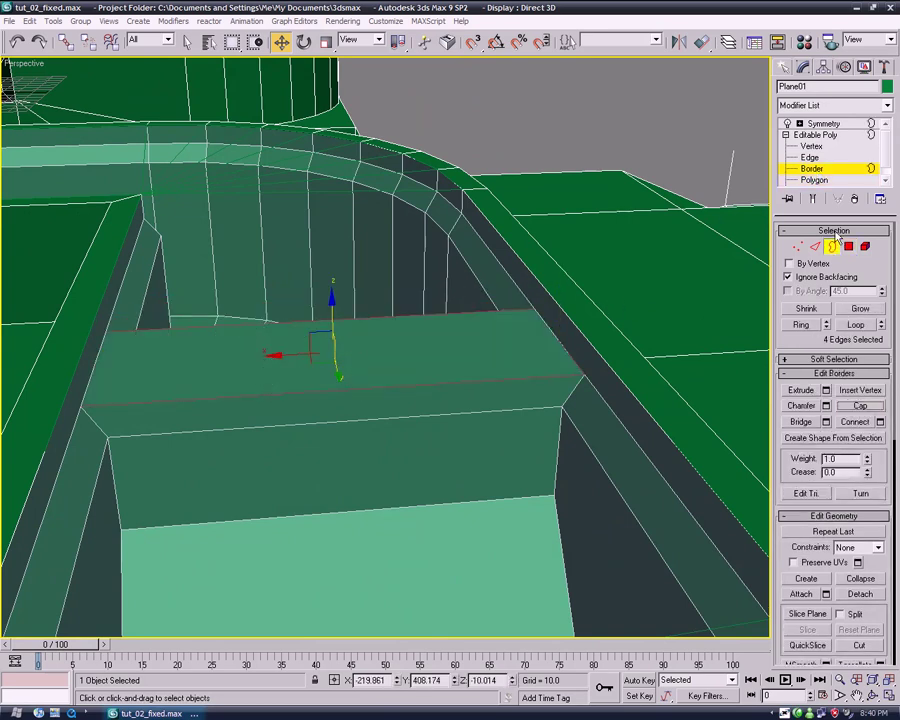
Step: Extrude the new cap polygon upward and set its top face to Z 0
click(822, 180)
click(528, 350)
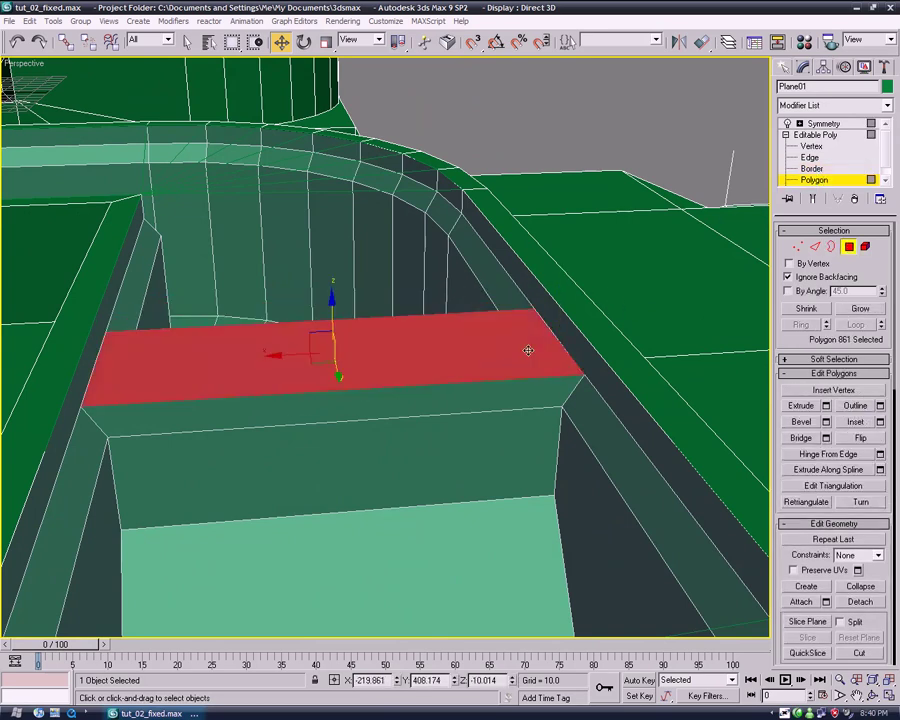
click(809, 412)
drag(509, 347, 499, 290)
click(811, 414)
drag(499, 681, 327, 662)
text(0)
key(Return)
Step: Delete the outer trough wall's lower polygons at the block's outer end and select the remaining upper strip
middle_drag(432, 516, 423, 391)
click(733, 315)
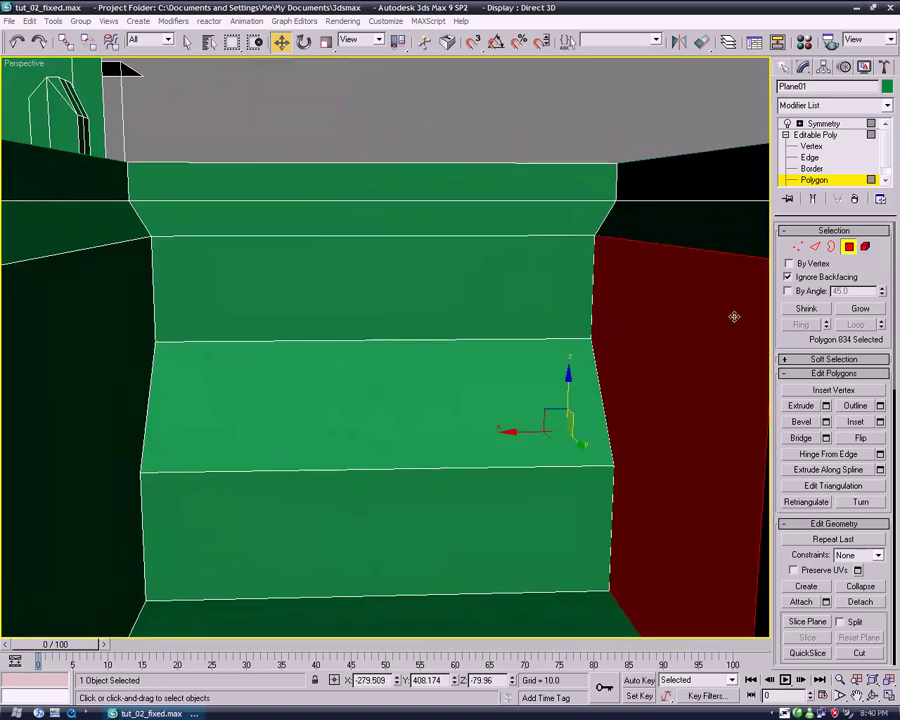
ctrl+click(667, 232)
ctrl+click(520, 193)
key(ctrl+z)
alt+middle_drag(669, 207, 673, 240)
click(670, 311)
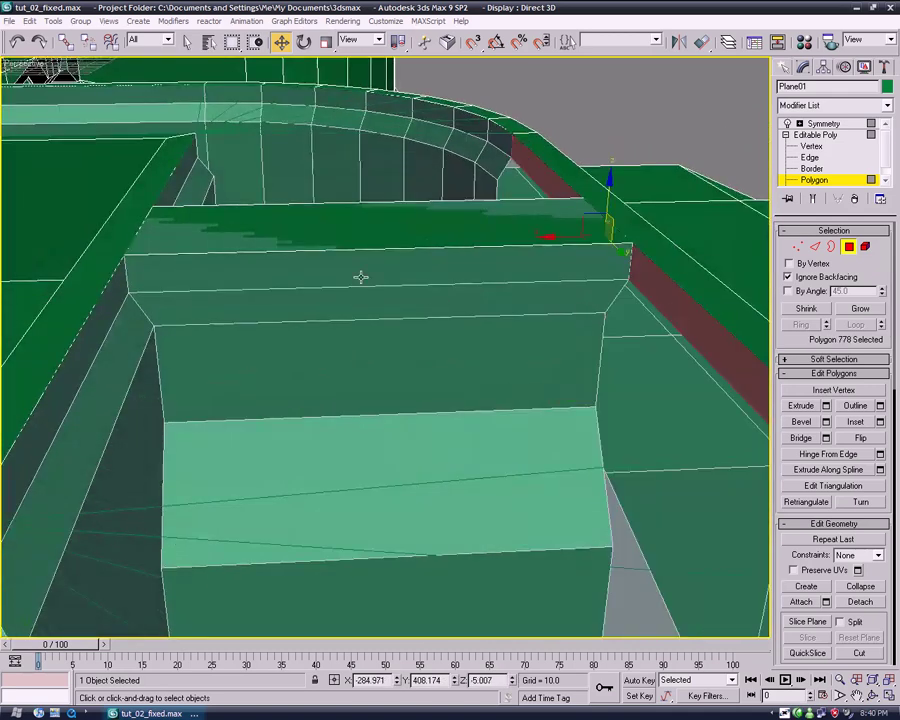
Step: Delete the three inner trough wall strips running past the block's inner end
click(98, 311)
key(Delete)
click(120, 336)
key(Delete)
click(137, 394)
key(Delete)
Step: Select the short upper edges at the inner wall's corner and the block's inner end, and try bridging them
middle_drag(159, 450, 313, 361)
alt+middle_drag(518, 330, 713, 207)
click(815, 247)
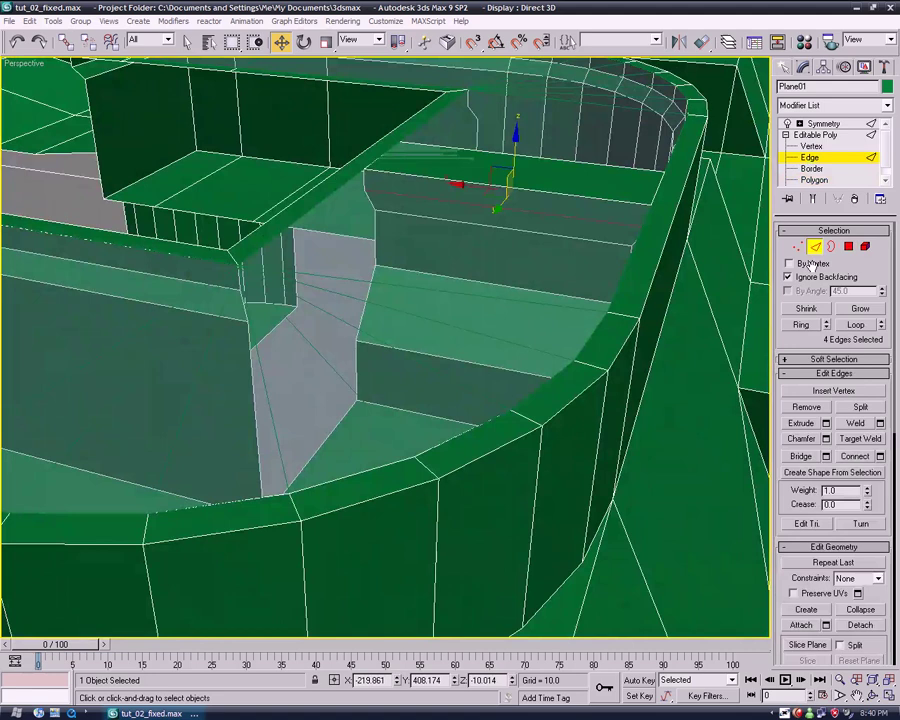
click(369, 203)
ctrl+click(244, 298)
ctrl+click(240, 275)
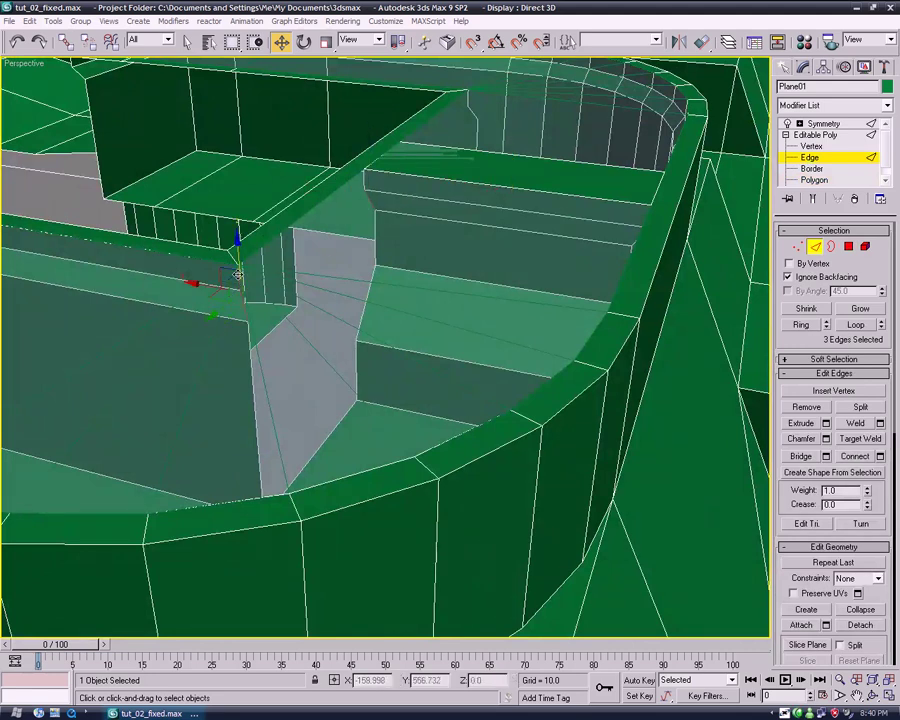
click(812, 458)
key(ctrl+z)
Step: Delete the stack of end faces on both the inner and outer ends of the block
alt+middle_drag(425, 245, 548, 245)
click(819, 181)
click(406, 165)
ctrl+click(406, 183)
ctrl+click(406, 214)
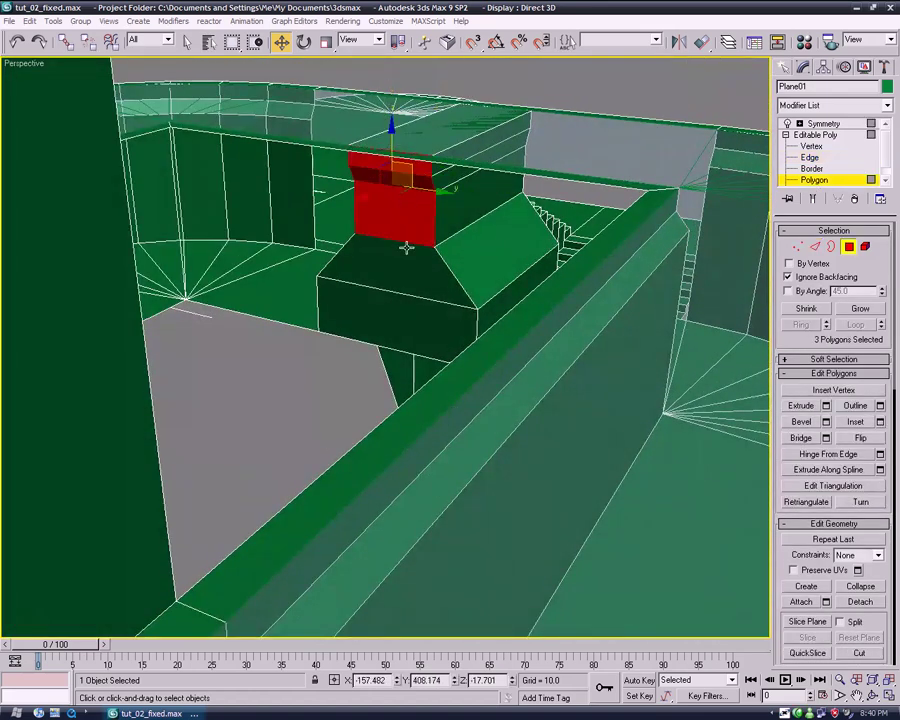
ctrl+click(409, 266)
ctrl+click(429, 308)
alt+middle_drag(430, 309, 291, 325)
scroll(554, 367, up, 3)
alt+middle_drag(554, 367, 225, 253)
ctrl+click(376, 335)
ctrl+click(340, 222)
middle_drag(340, 222, 359, 245)
middle_drag(357, 307, 390, 315)
ctrl+click(352, 354)
scroll(362, 325, down, 3)
key(Delete)
Step: Delete the remaining end faces at the base of the block, working from beneath the model
alt+middle_drag(453, 325, 396, 409)
click(414, 311)
alt+middle_drag(414, 311, 428, 377)
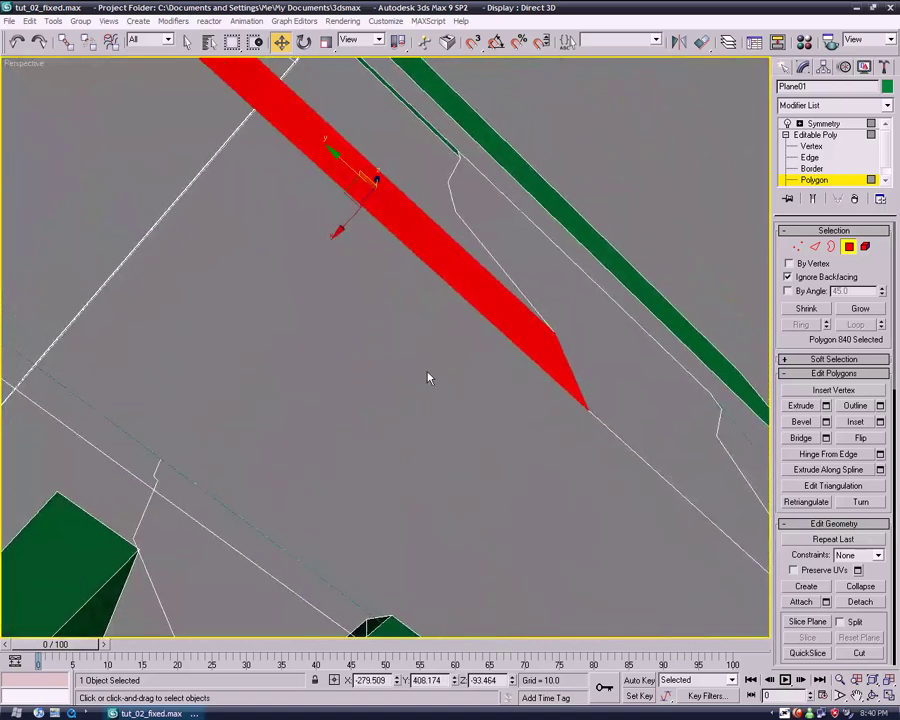
ctrl+click(447, 143)
key(Delete)
Step: Bridge the four short upper edges between the inner wall's corner and the block's inner end
alt+middle_drag(394, 350, 700, 376)
click(813, 158)
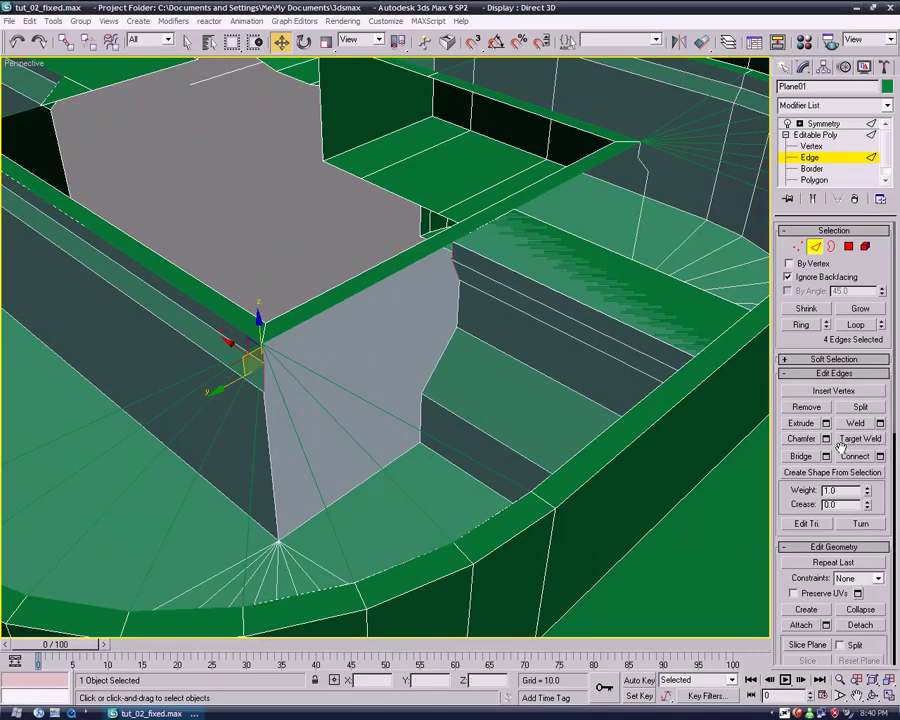
click(802, 457)
Step: Create a polygon filling the lower part of the inner wall gap between the corner and the block's base
alt+middle_drag(416, 390, 432, 335)
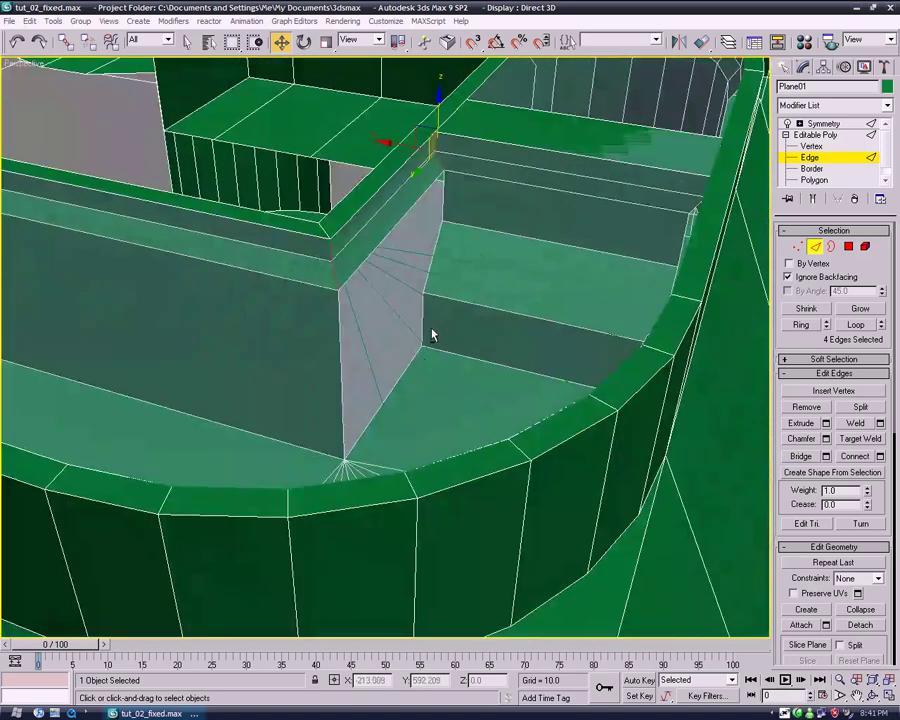
click(815, 180)
click(806, 586)
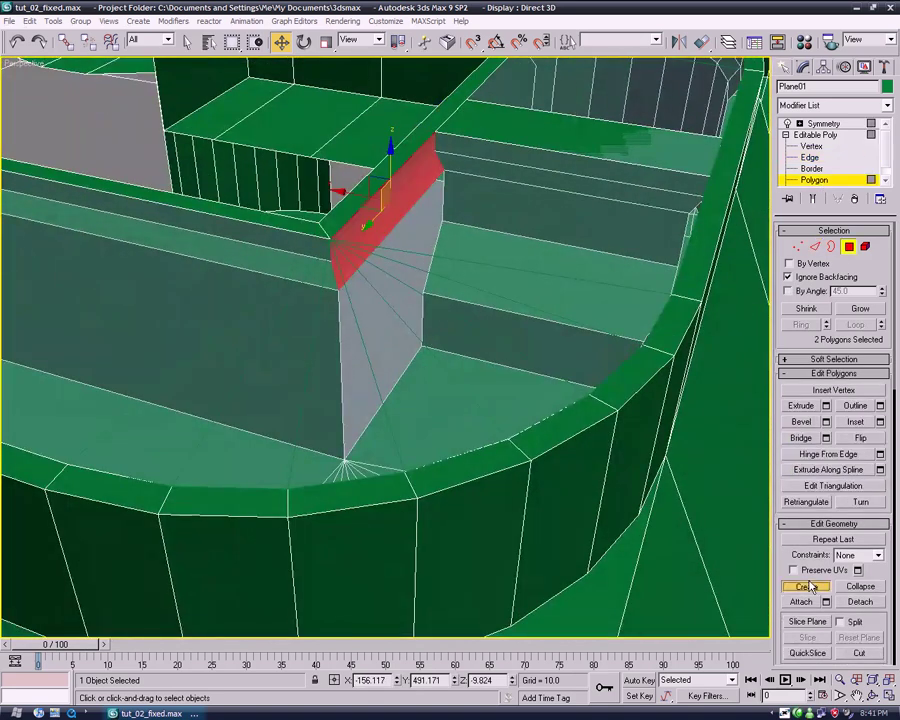
click(422, 348)
click(338, 290)
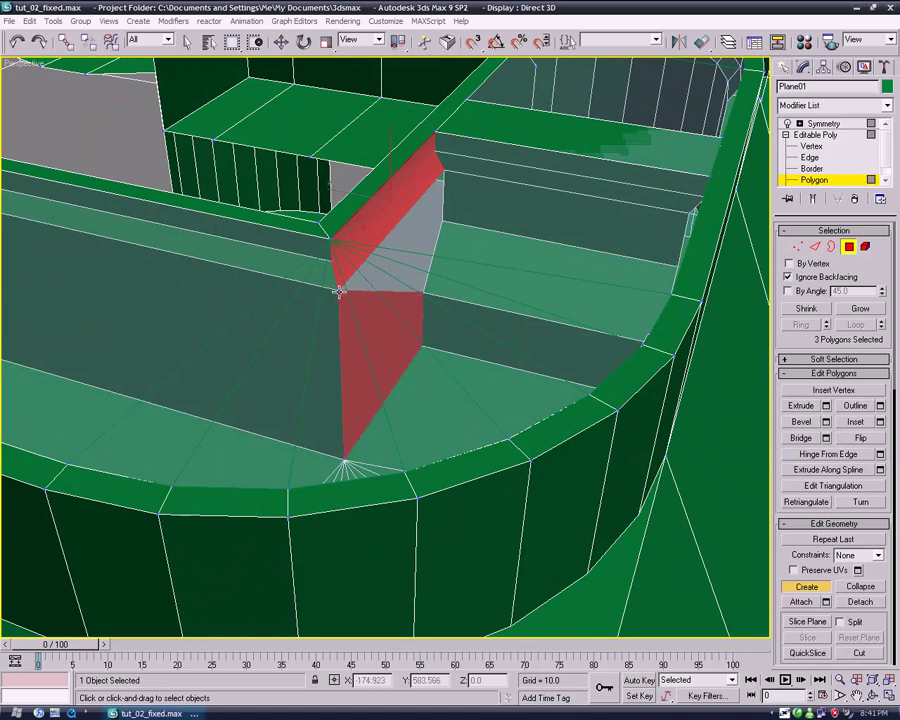
Step: Complete the polygon closing the remaining inner wall gap and clear the smoothing groups of the new wall faces
click(445, 171)
click(812, 590)
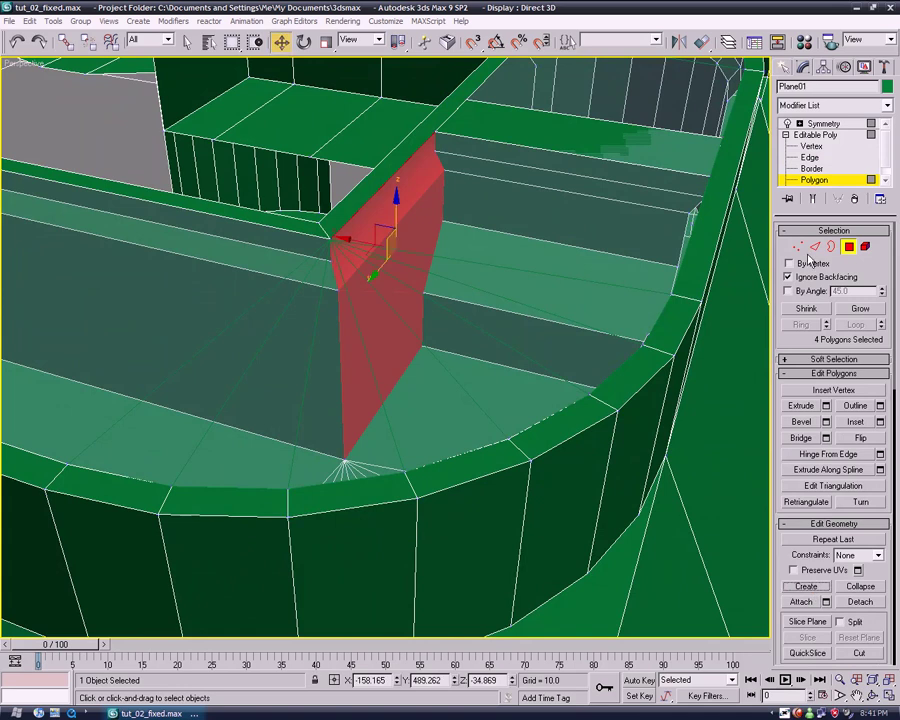
drag(888, 572, 888, 268)
click(878, 558)
Step: Bridge the short upper edges between the opposite inner corner of the trough and the block's inner end
alt+middle_drag(518, 235, 207, 476)
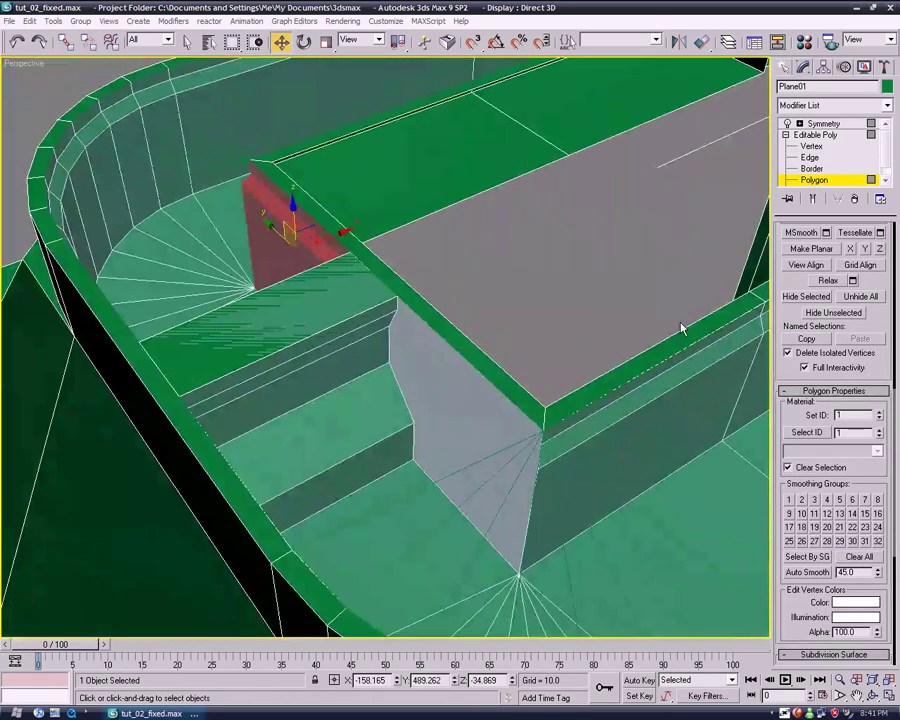
click(809, 158)
click(541, 437)
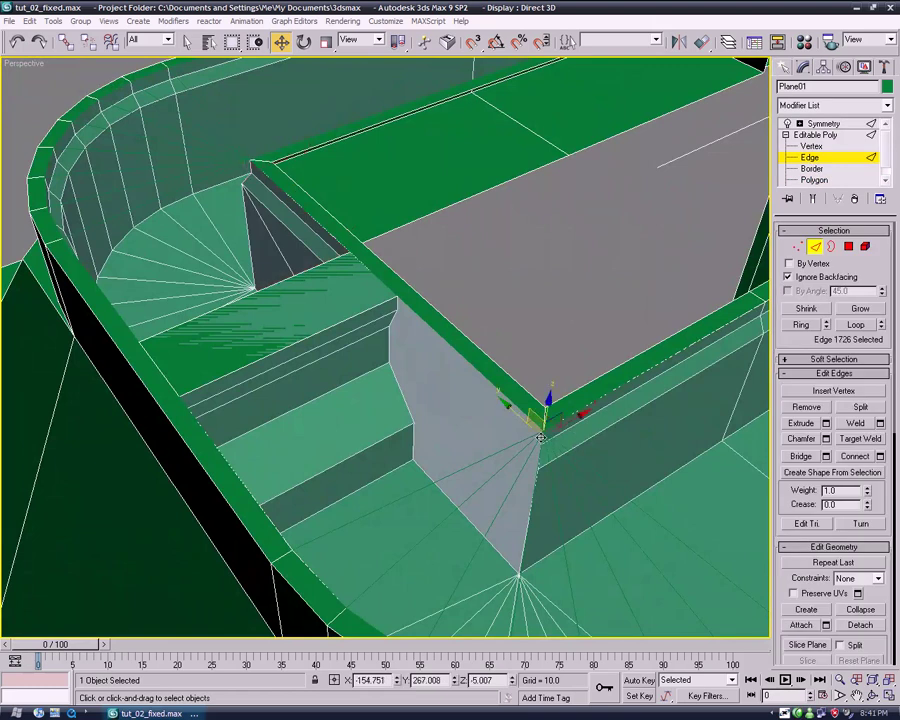
ctrl+click(397, 306)
ctrl+click(391, 318)
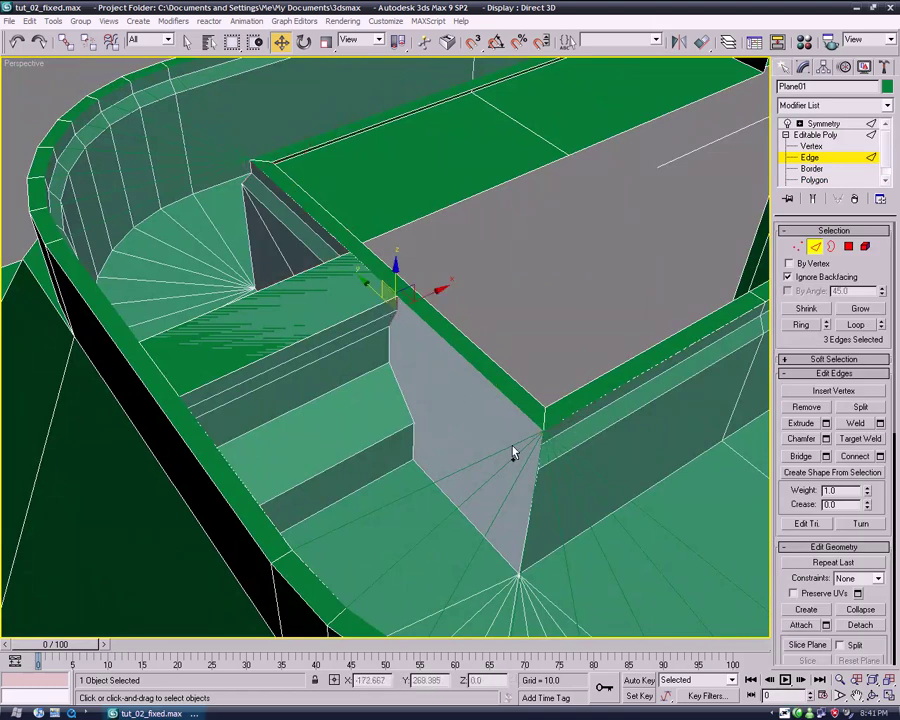
click(800, 456)
Step: Create a polygon filling the lower inner wall gap between the opposite corner and the block's stepped profile
middle_drag(658, 450, 636, 371)
click(820, 183)
click(819, 591)
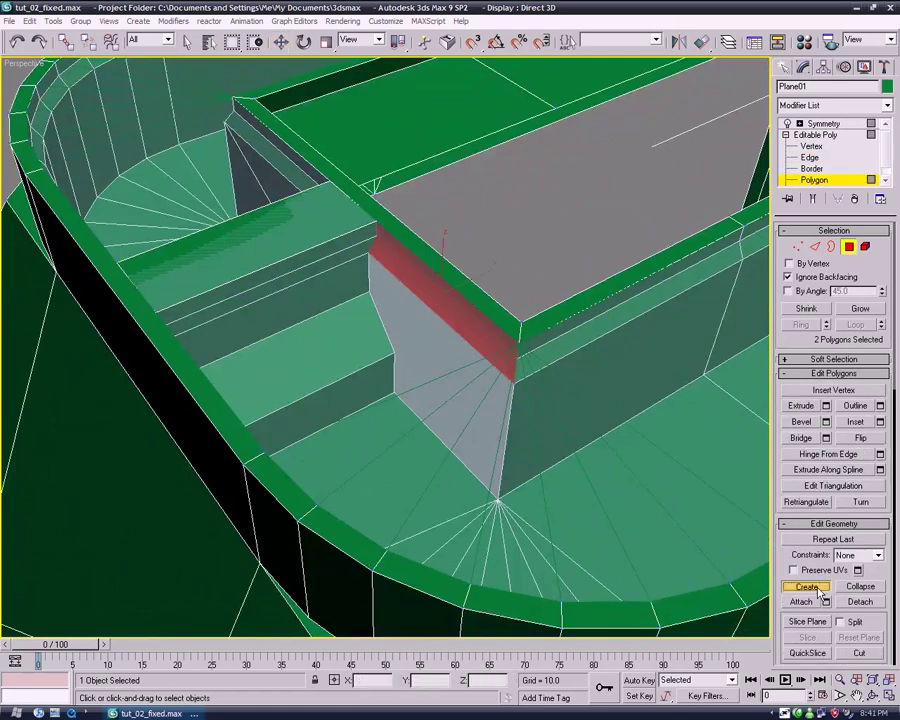
click(513, 381)
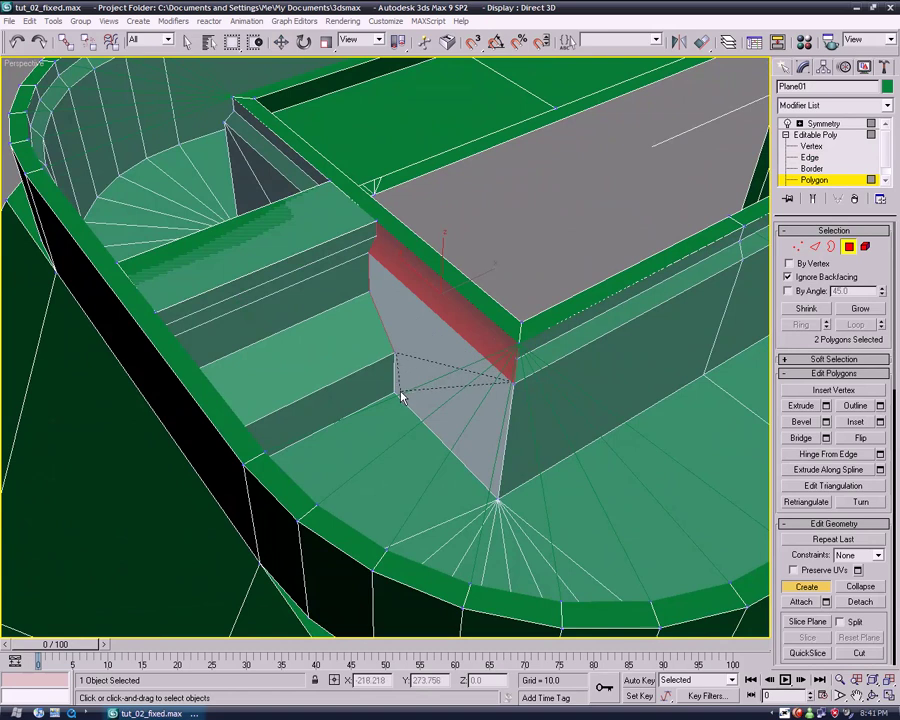
double_click(498, 500)
Step: Create polygons filling the lower outer wall gaps on both sides of the block, following its stepped profile
middle_drag(416, 424, 494, 376)
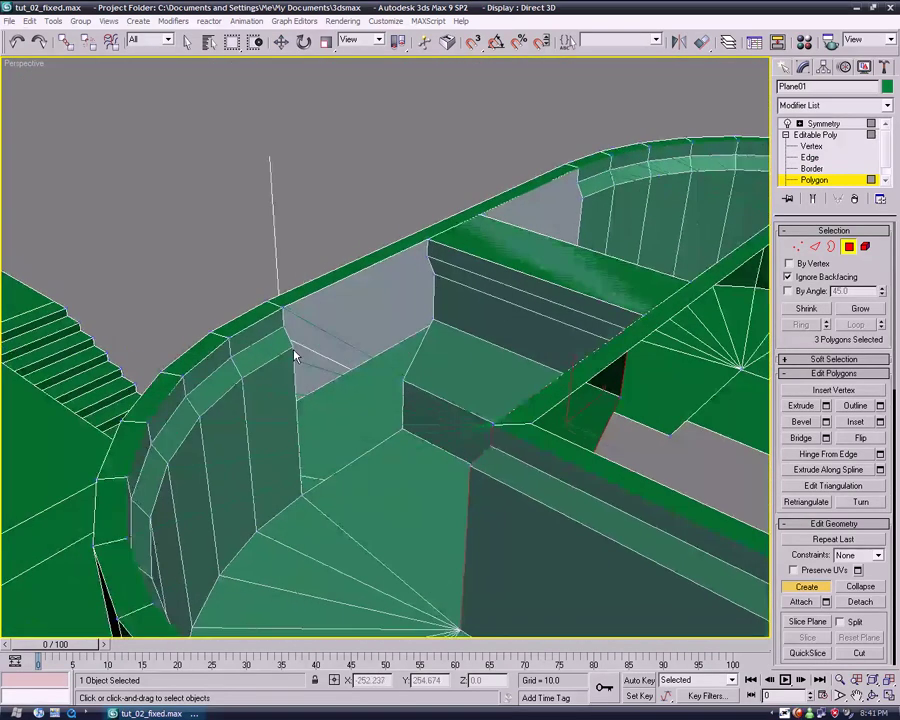
click(304, 495)
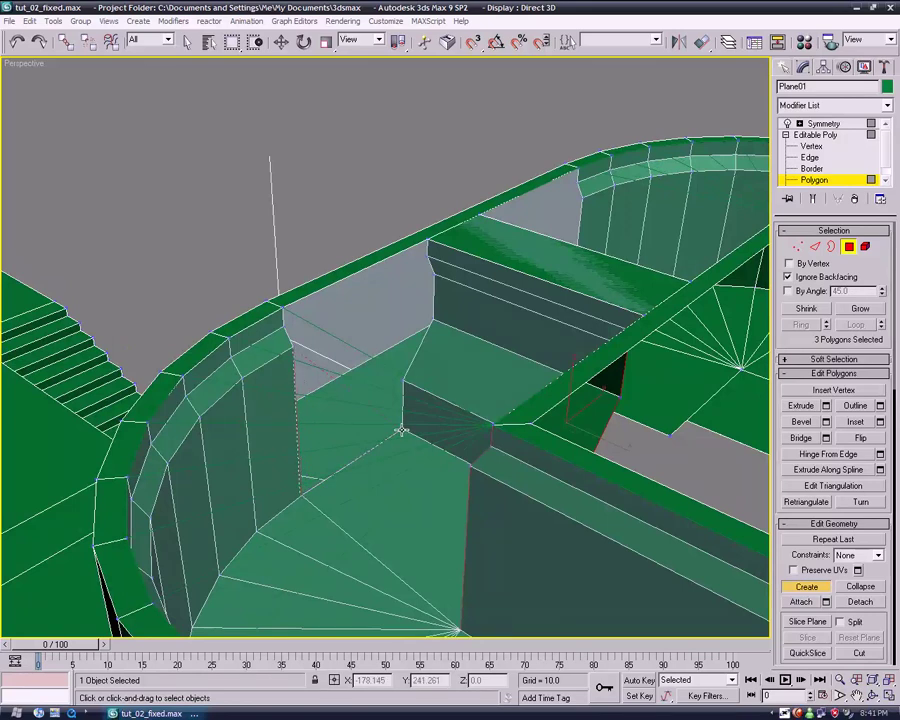
click(432, 321)
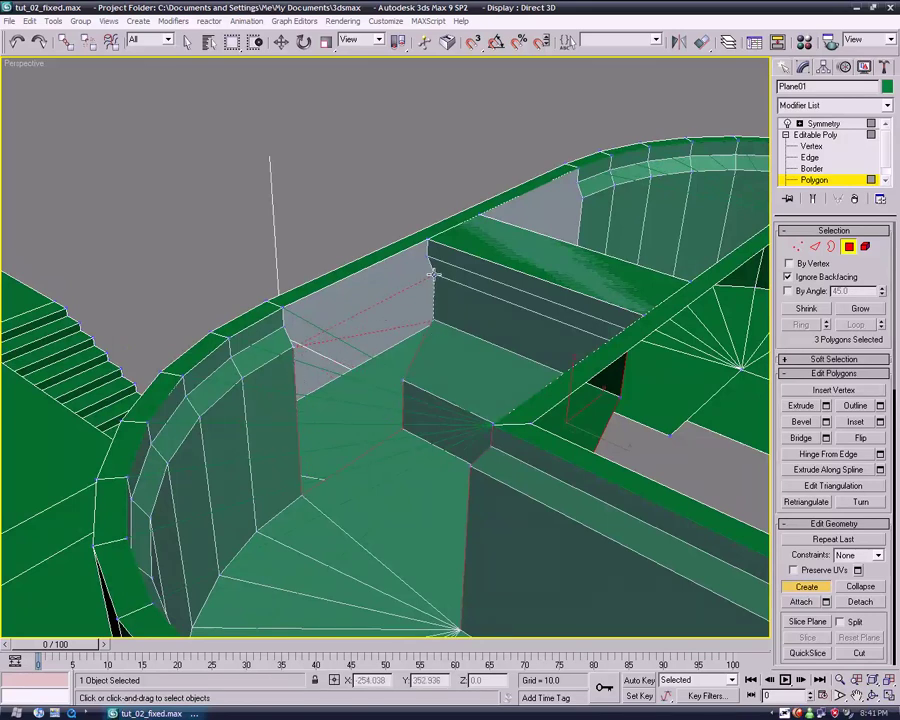
double_click(433, 273)
alt+middle_drag(600, 300, 228, 314)
click(333, 284)
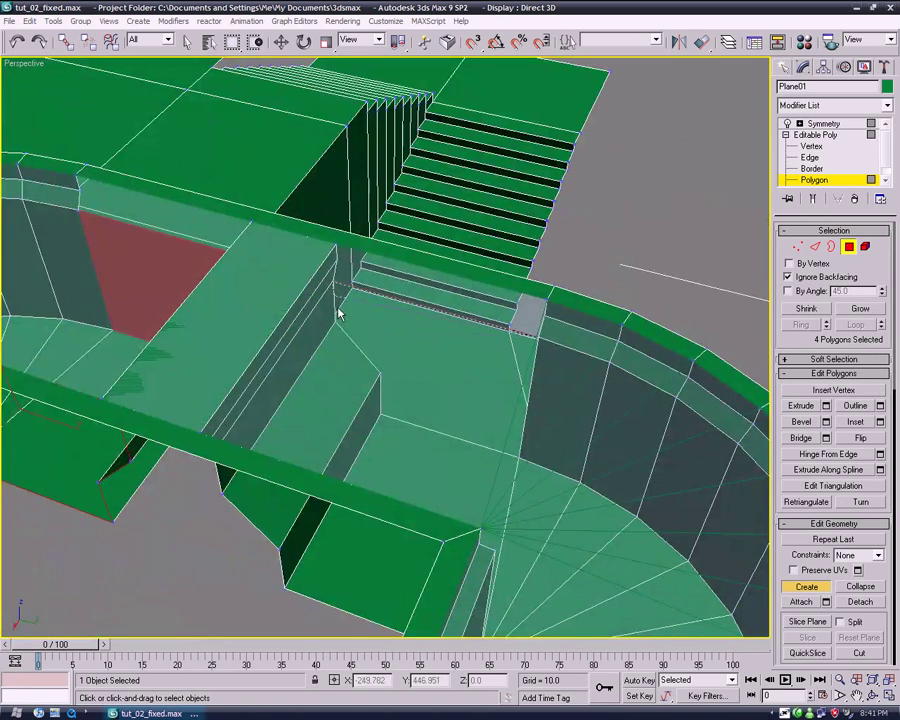
click(381, 373)
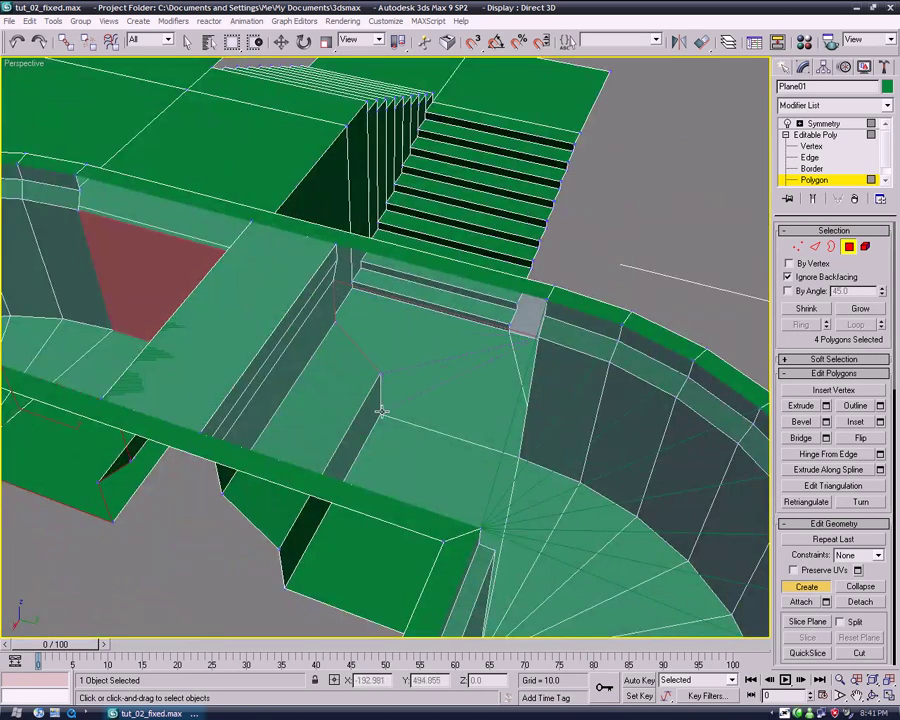
double_click(518, 457)
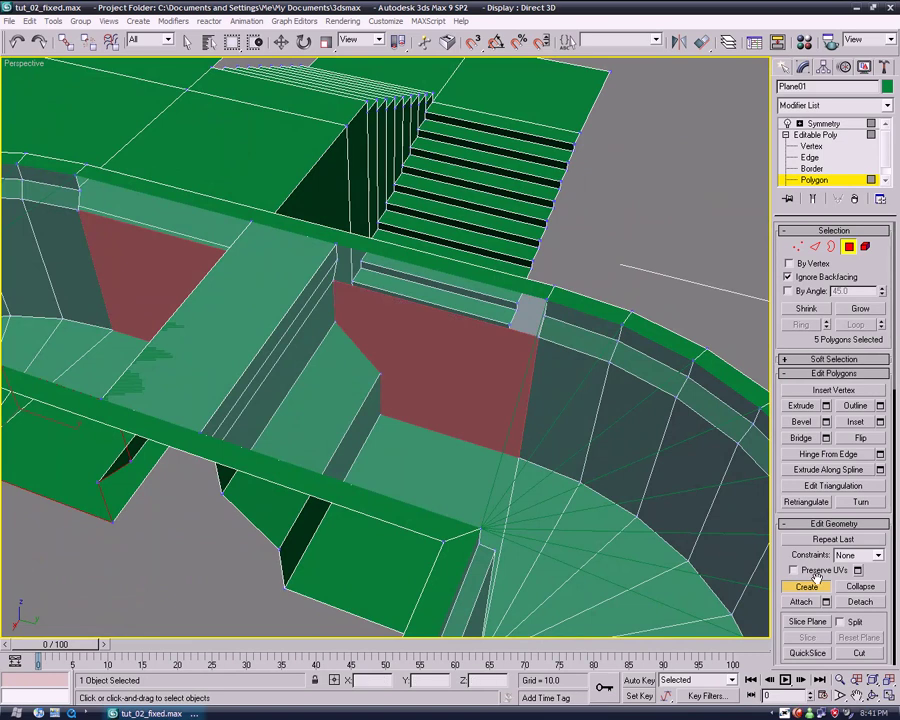
click(815, 585)
Step: Bridge the four short upper edges between the outer wall's curve and one side of the block
click(812, 158)
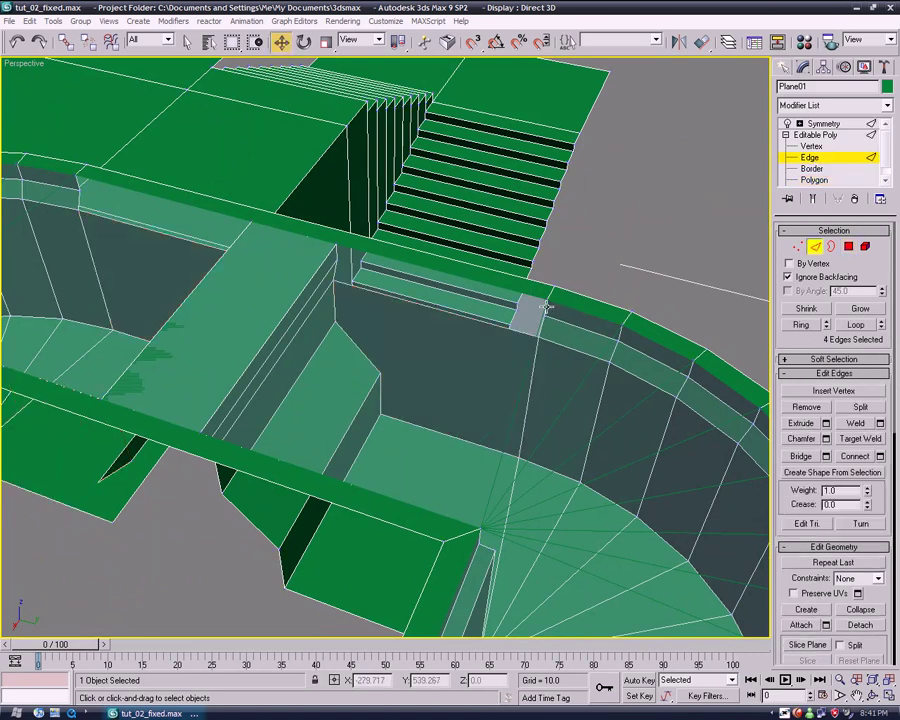
click(546, 307)
ctrl+click(352, 262)
ctrl+click(336, 262)
ctrl+click(541, 326)
click(802, 459)
Step: Bridge the matching four upper edges of the outer wall on the block's opposite side
middle_drag(238, 276, 391, 369)
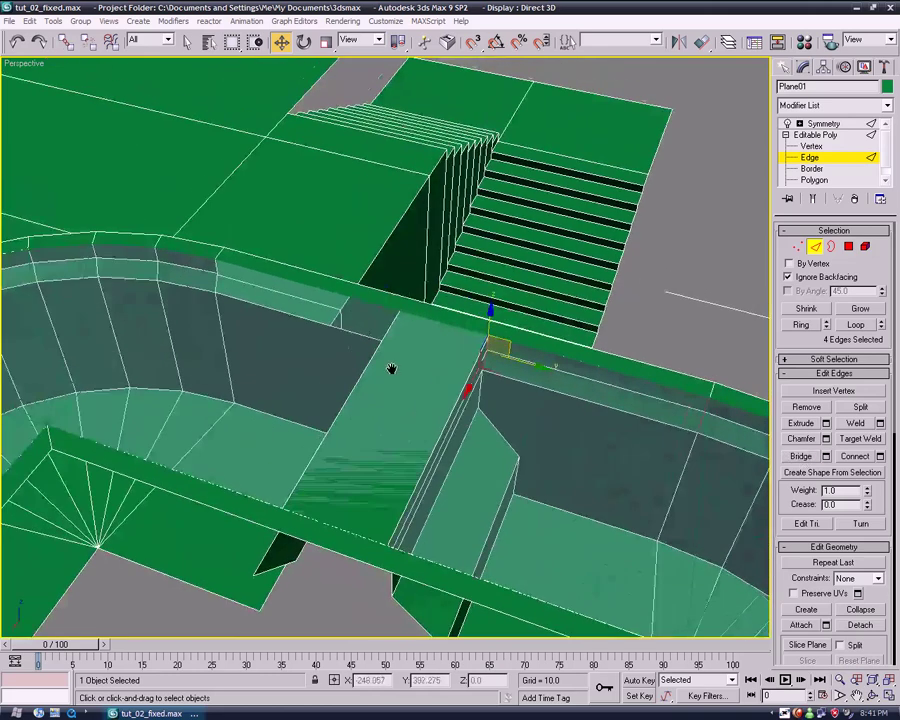
click(218, 268)
ctrl+click(217, 284)
alt+middle_drag(262, 316, 419, 305)
ctrl+click(414, 311)
ctrl+click(411, 296)
click(809, 460)
Step: Select every polygon of the model, clear all smoothing groups, and deselect the faces
click(213, 206)
click(814, 180)
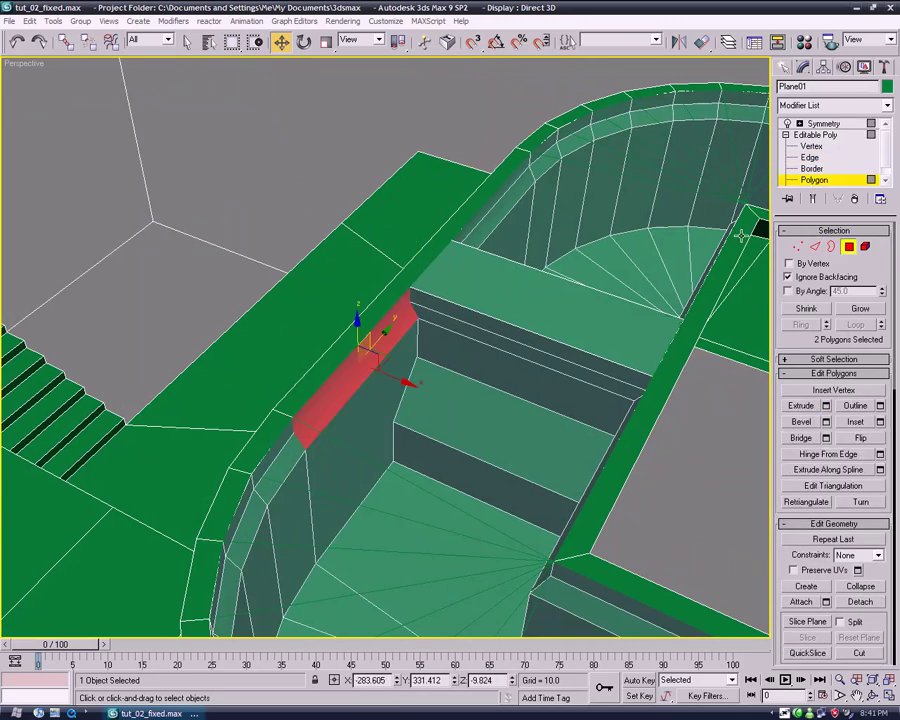
middle_drag(740, 236, 615, 248)
scroll(616, 249, down, 10)
drag(181, 181, 716, 598)
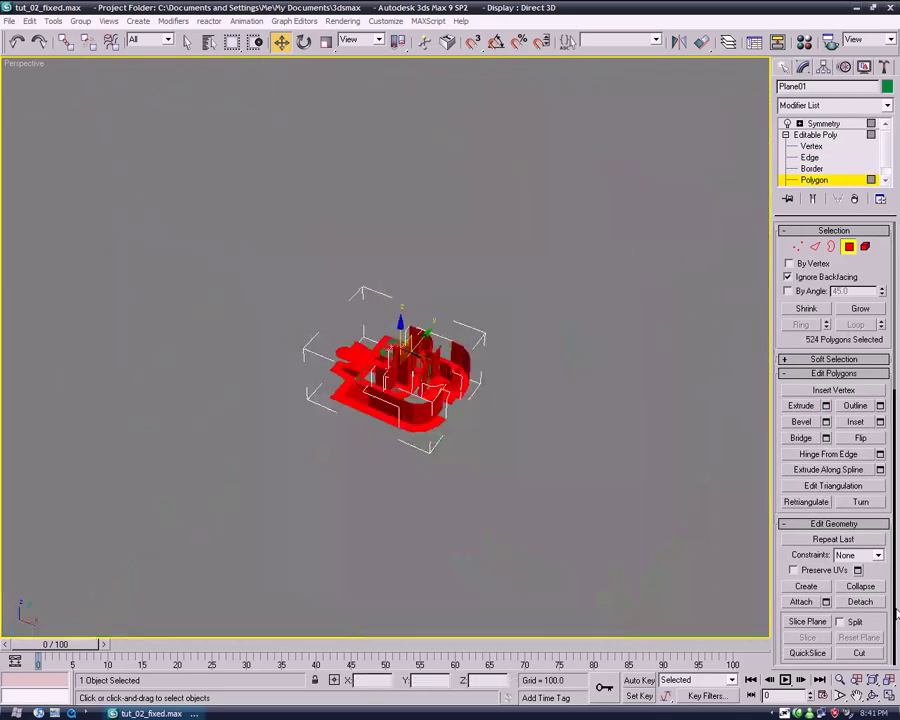
drag(864, 575, 864, 366)
scroll(860, 437, down, 5)
click(857, 408)
click(645, 439)
Step: Examine the U-shaped trough and its surroundings from above
alt+middle_drag(645, 439, 562, 362)
scroll(562, 362, up, 10)
middle_drag(504, 466, 372, 402)
scroll(512, 328, up, 8)
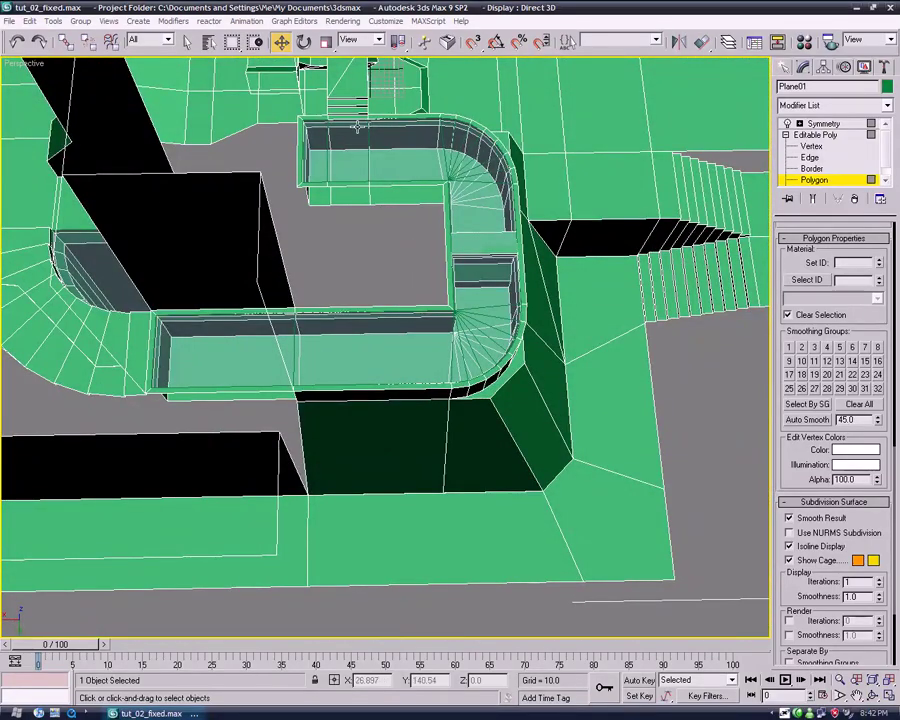
middle_drag(317, 373, 373, 263)
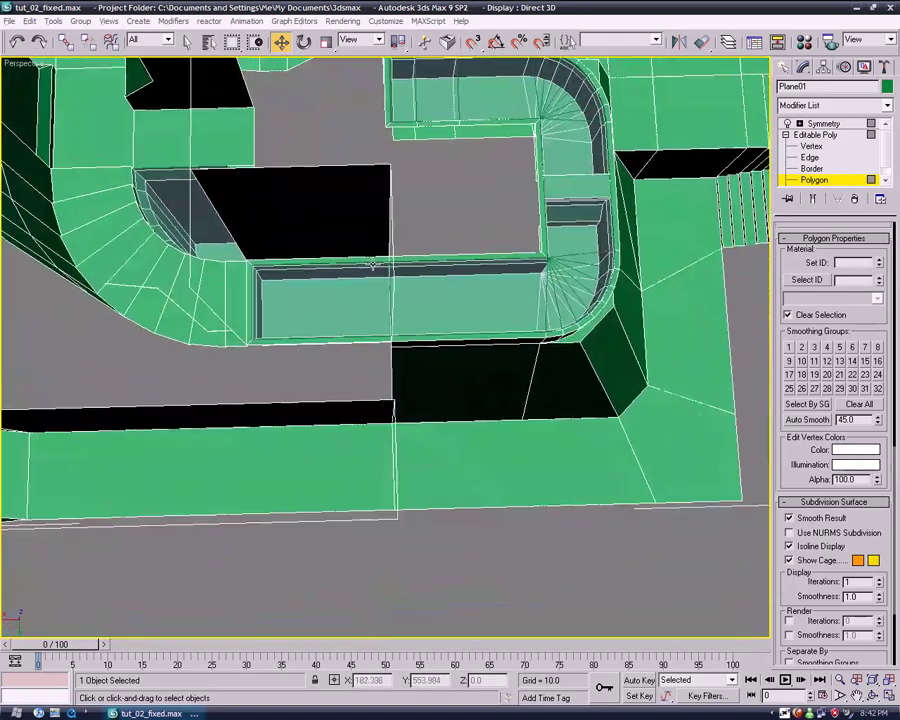
scroll(373, 263, up, 5)
alt+middle_drag(432, 297, 610, 235)
click(809, 159)
middle_drag(619, 137, 507, 277)
scroll(552, 257, down, 5)
scroll(505, 277, up, 5)
scroll(505, 277, down, 5)
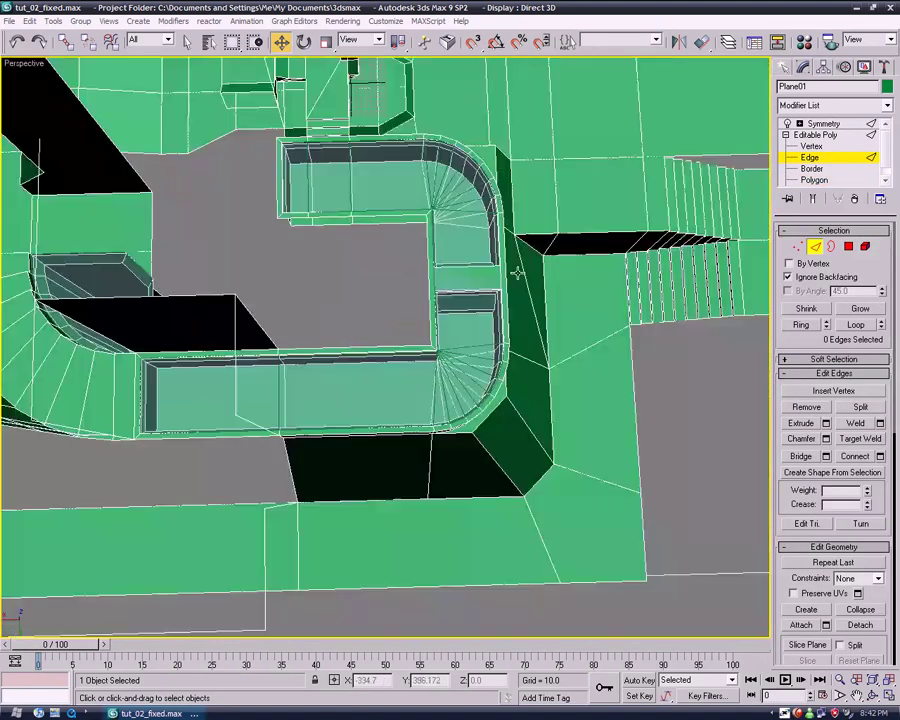
click(829, 180)
middle_drag(645, 285, 525, 321)
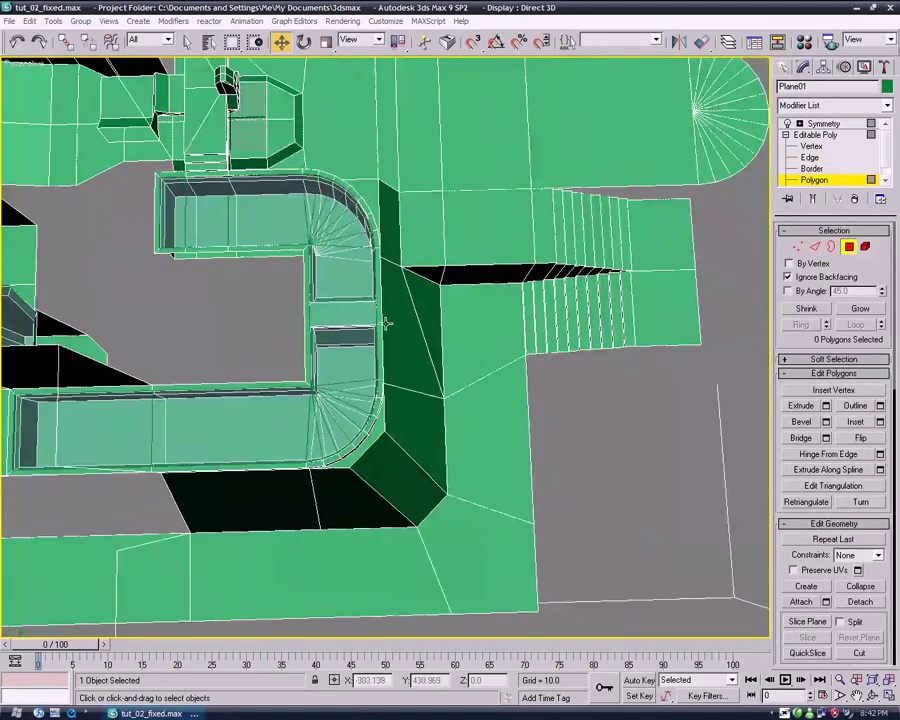
Step: Select seven faces of the cross block, covering its top and stepped sides, without the surrounding trough faces
click(361, 315)
middle_drag(358, 310, 396, 343)
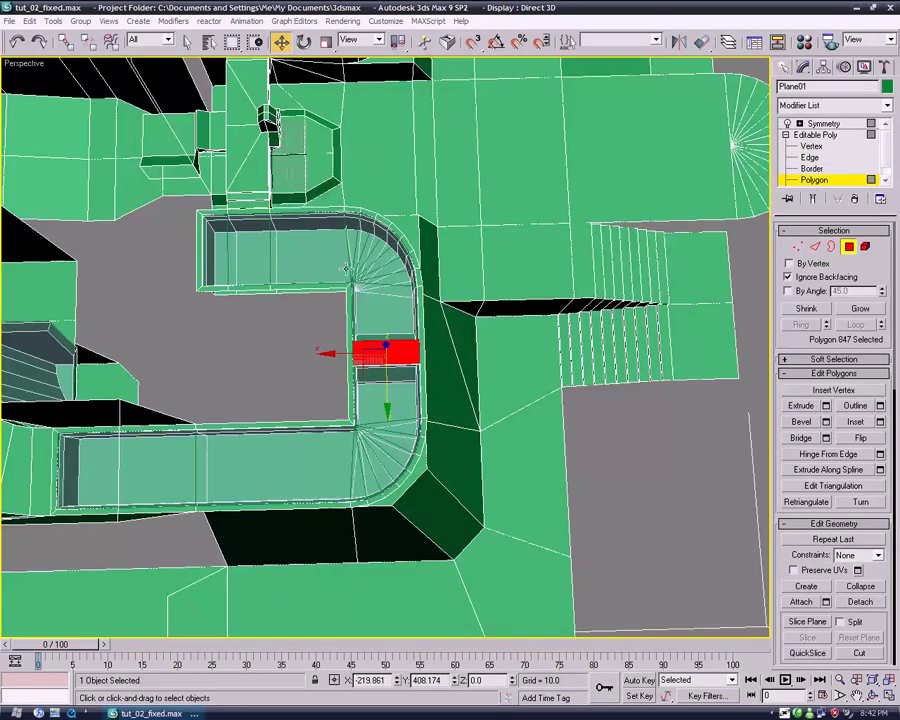
alt+middle_drag(269, 441, 357, 575)
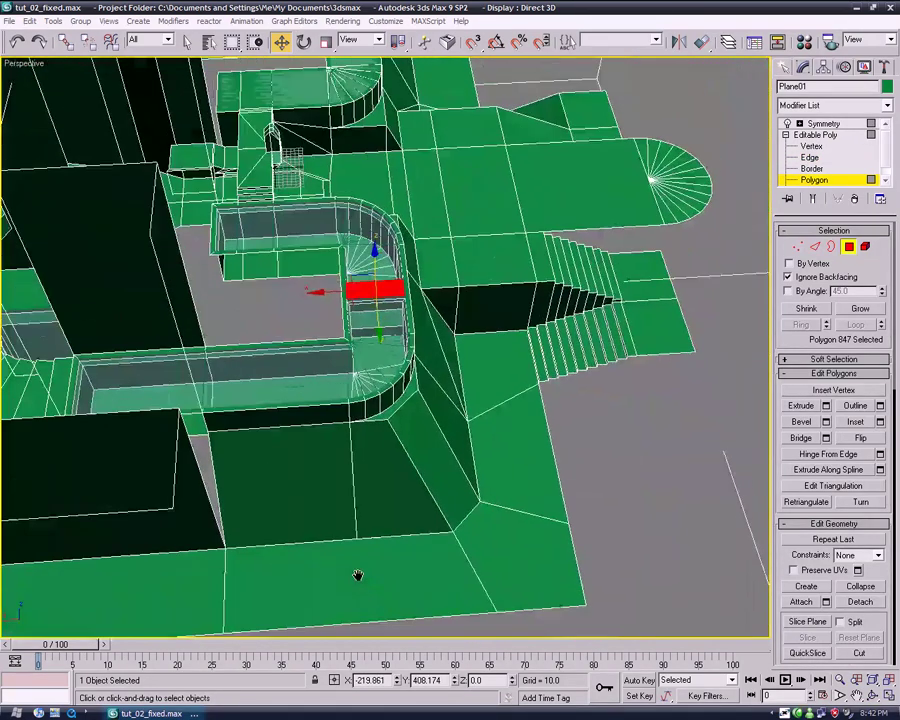
scroll(357, 540, up, 4)
middle_drag(367, 388, 379, 467)
middle_drag(398, 540, 374, 223)
click(281, 532)
middle_drag(281, 532, 273, 454)
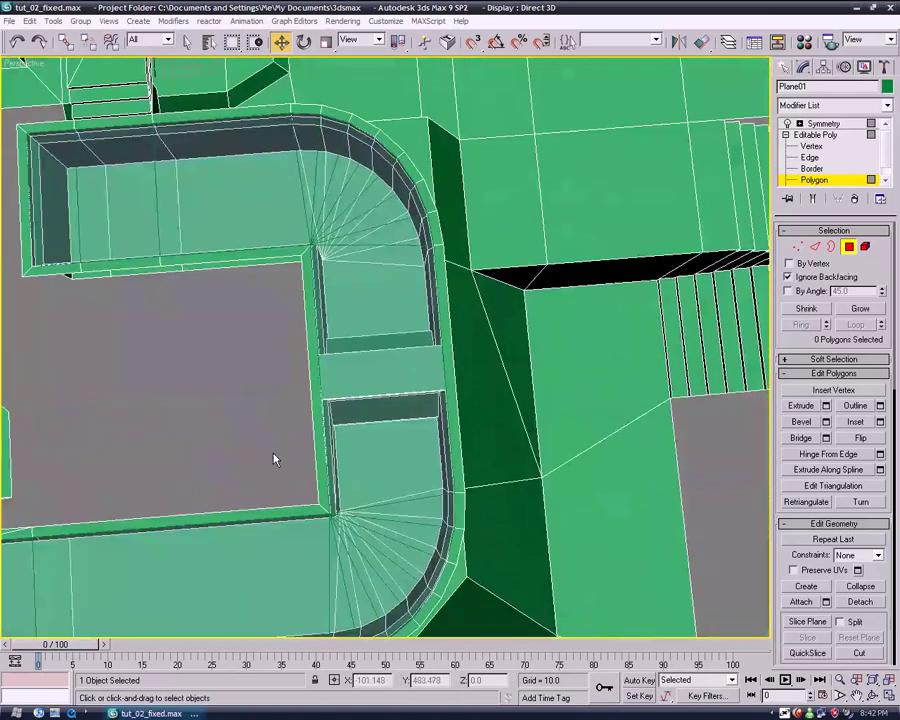
drag(407, 440, 409, 442)
alt+drag(245, 283, 376, 303)
alt+drag(498, 460, 272, 511)
alt+middle_drag(311, 510, 335, 546)
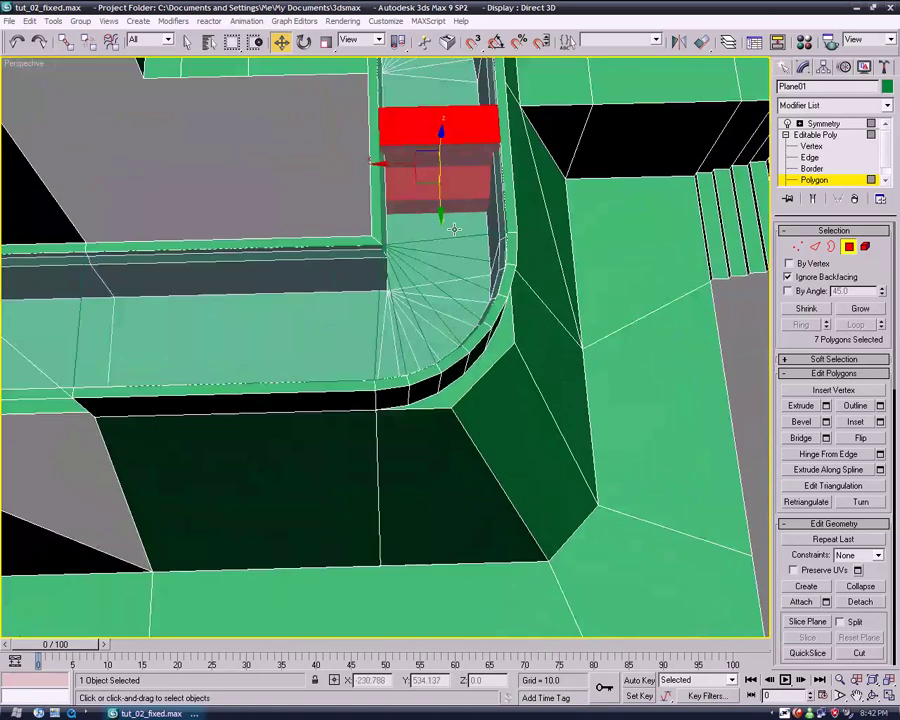
Step: Copy the selected block faces into the trough's long arm and turn on angle snapping for rotation
mouse_move(428, 179)
shift+mouse_down()
mouse_move(239, 333)
mouse_move(202, 347)
shift+mouse_up()
click(641, 337)
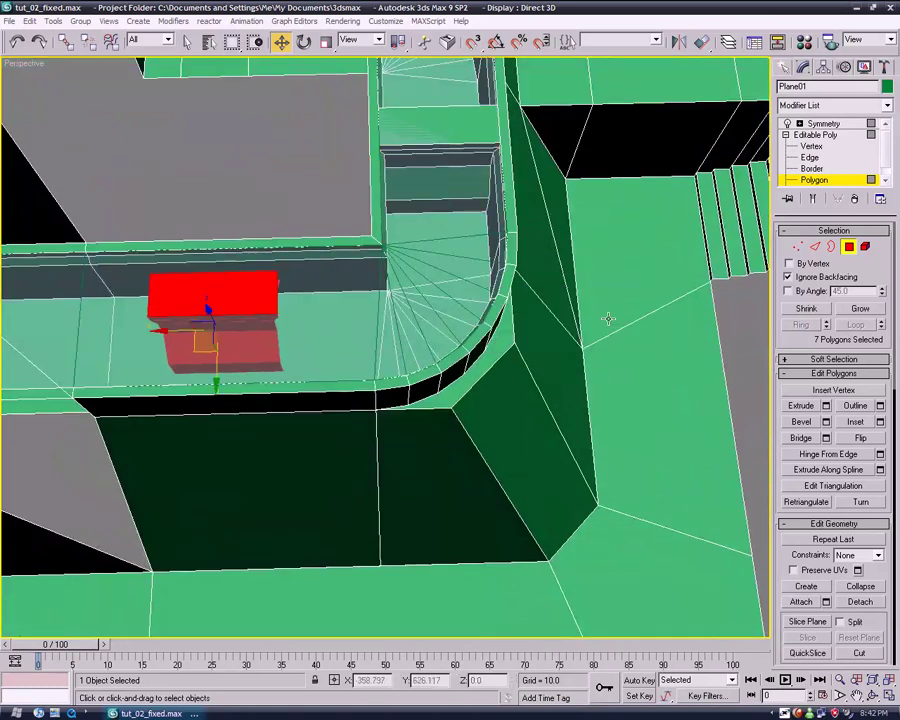
click(304, 45)
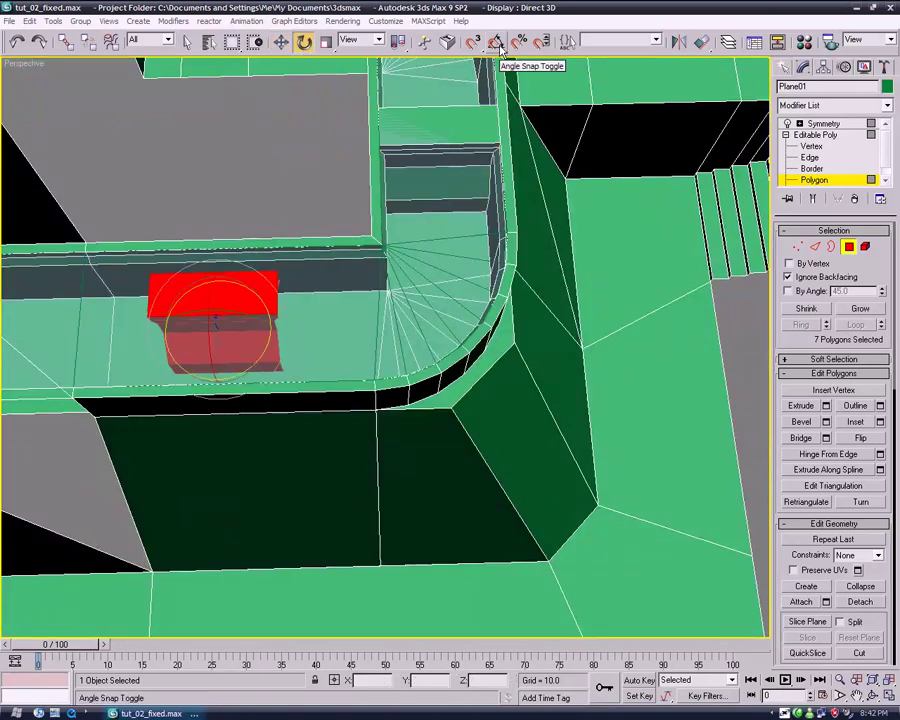
click(497, 43)
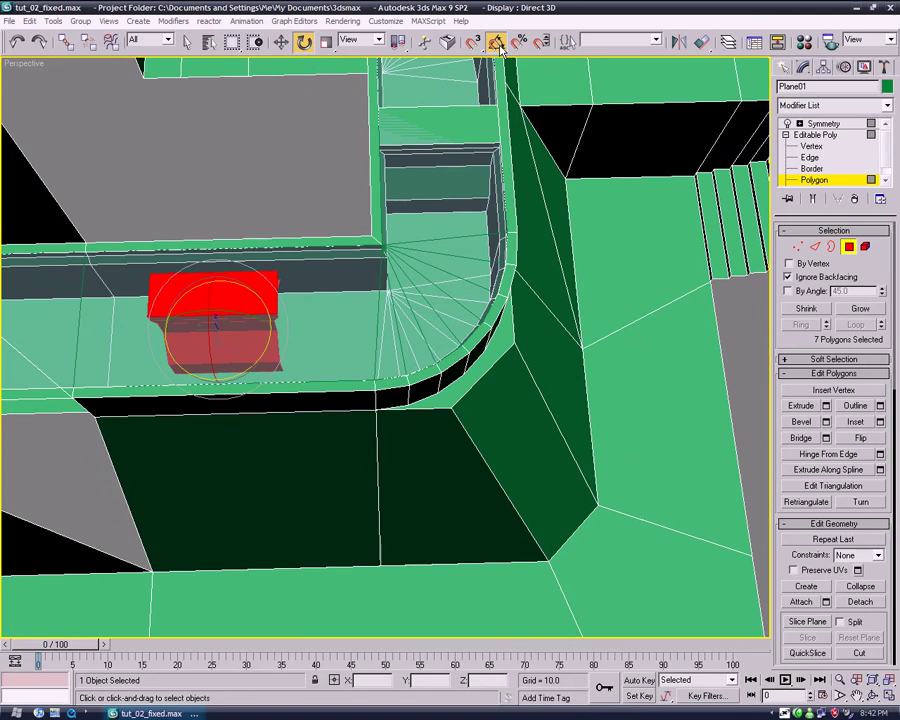
Step: Try rotating the copied block faces about the vertical axis with angle snapping, and undo the rotation
drag(270, 317, 103, 513)
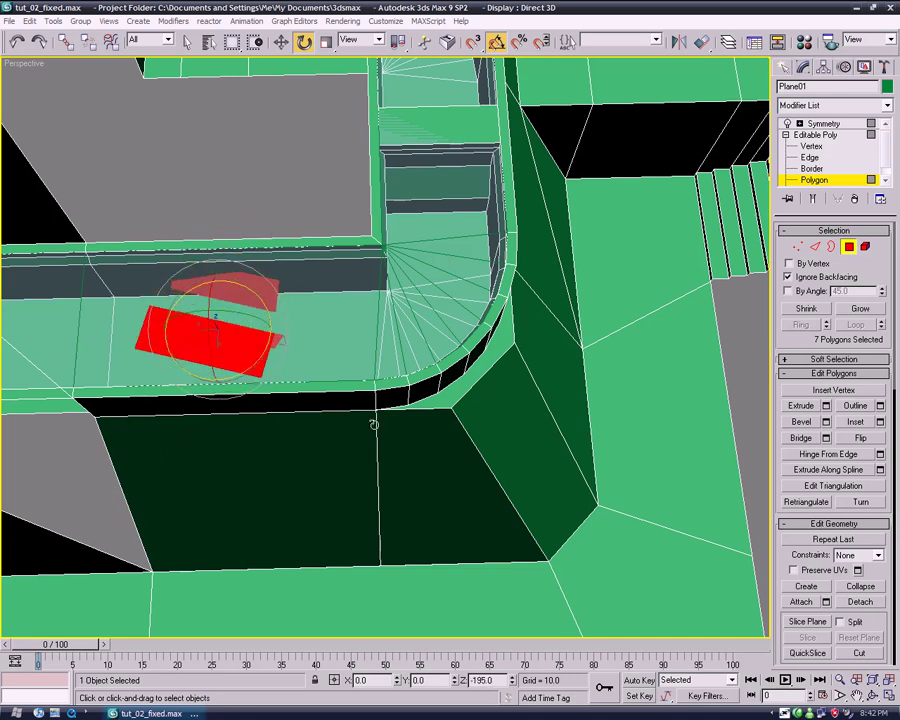
drag(376, 379, 455, 387)
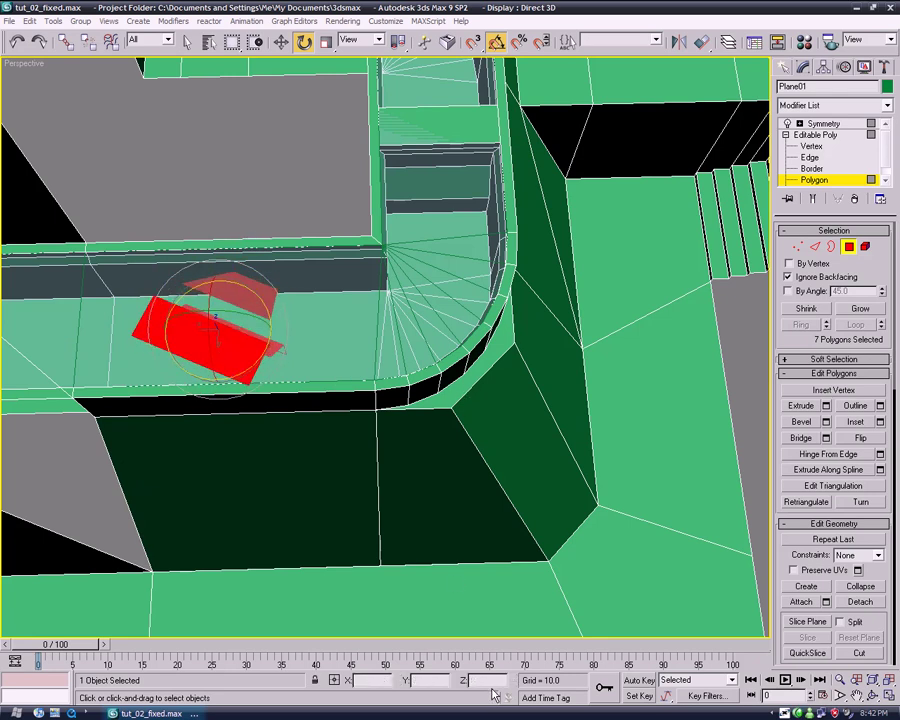
key(ctrl+z)
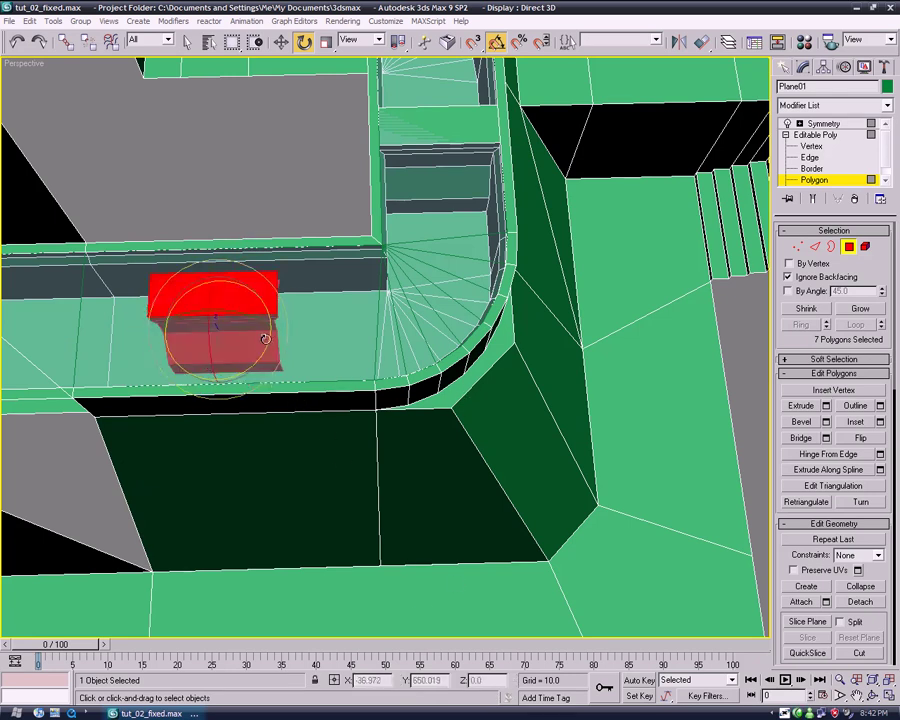
drag(265, 339, 255, 372)
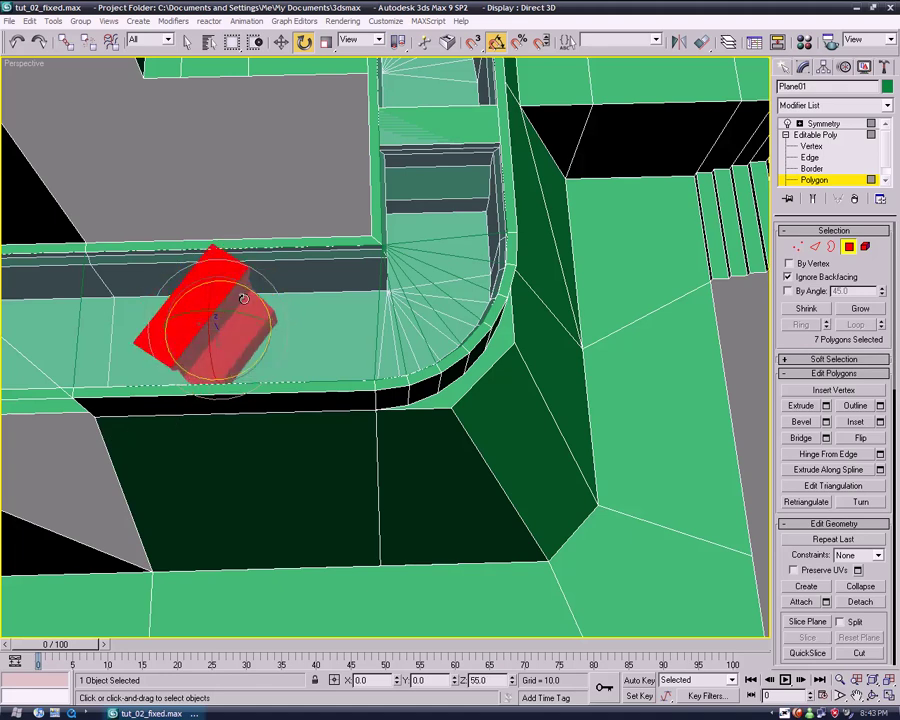
key(ctrl+z)
Step: Undo the copy of the block faces
alt+middle_drag(428, 299, 567, 485)
middle_drag(325, 355, 445, 420)
scroll(476, 458, up, 5)
middle_drag(445, 420, 560, 411)
middle_drag(386, 410, 370, 360)
scroll(370, 349, down, 5)
key(ctrl+z)
Step: Add the four missing faces of the block's sides to the existing seven-face selection
middle_drag(273, 379, 286, 383)
alt+middle_drag(286, 383, 445, 412)
scroll(520, 418, up, 4)
middle_drag(445, 412, 307, 356)
ctrl+click(293, 382)
ctrl+click(285, 276)
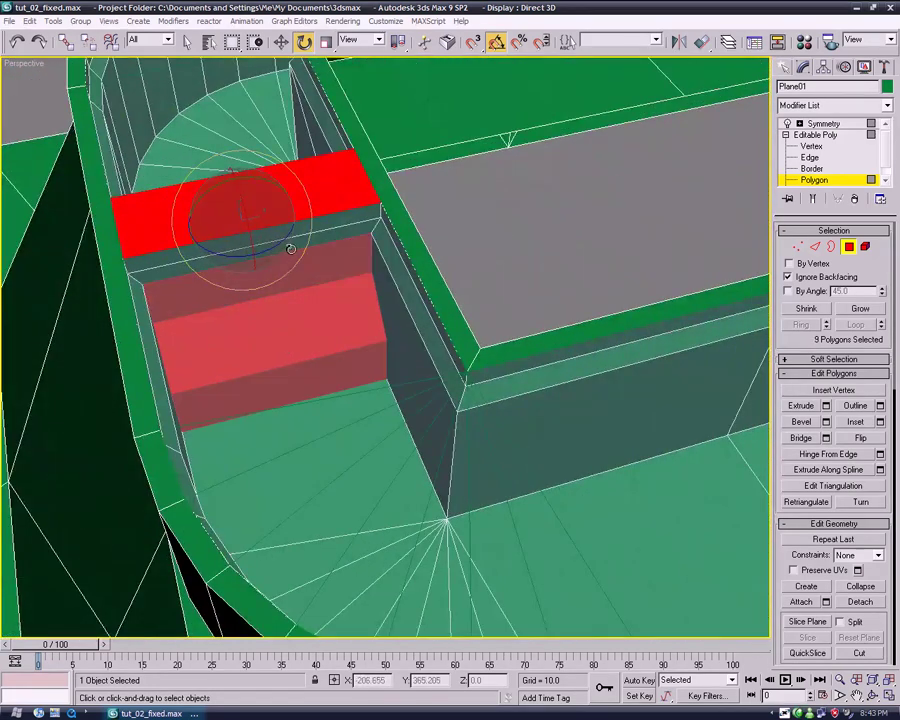
ctrl+click(289, 245)
ctrl+click(291, 232)
Step: Copy the complete set of selected block faces into the trough's long arm
middle_drag(284, 261, 375, 571)
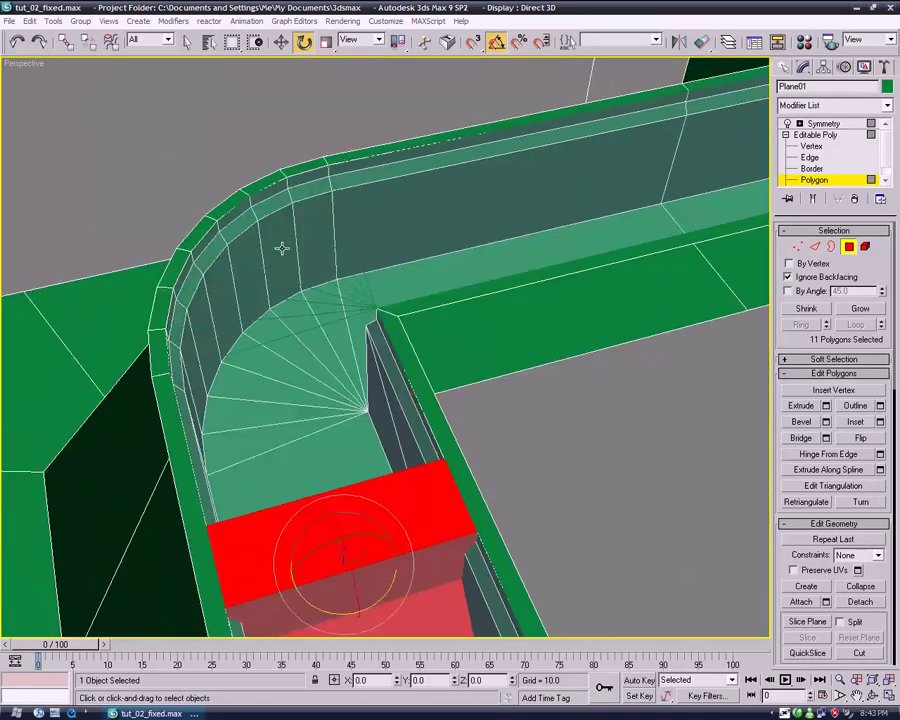
click(282, 42)
mouse_move(358, 540)
shift+mouse_down()
mouse_move(452, 263)
mouse_move(516, 190)
shift+mouse_up()
click(626, 333)
Step: Rotate the copied block -90 degrees about the Z axis to span the long arm
alt+middle_drag(624, 333, 283, 205)
click(305, 41)
drag(388, 369, 313, 393)
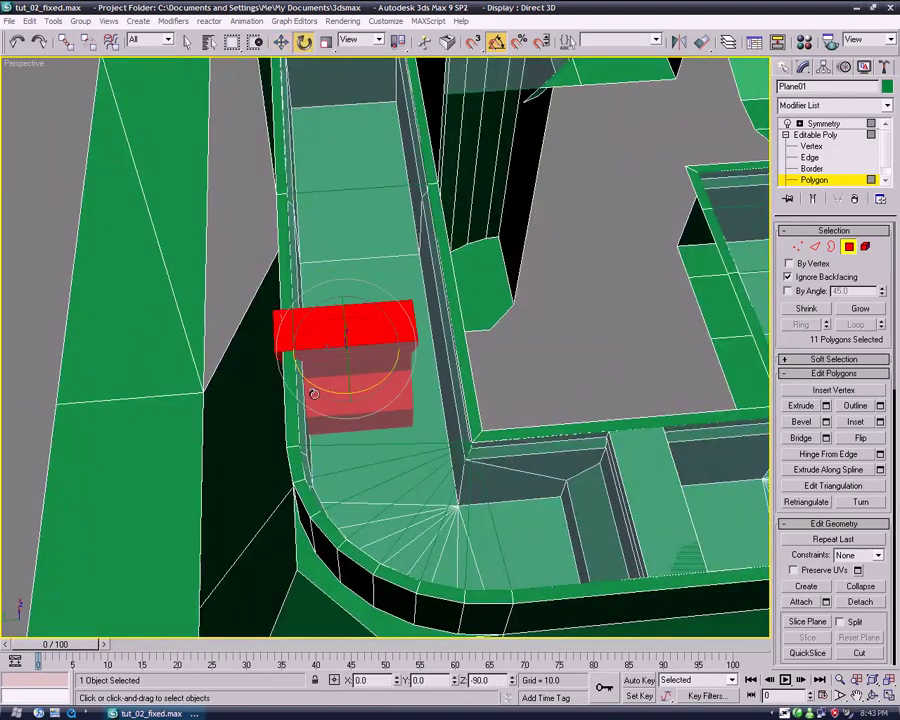
click(281, 43)
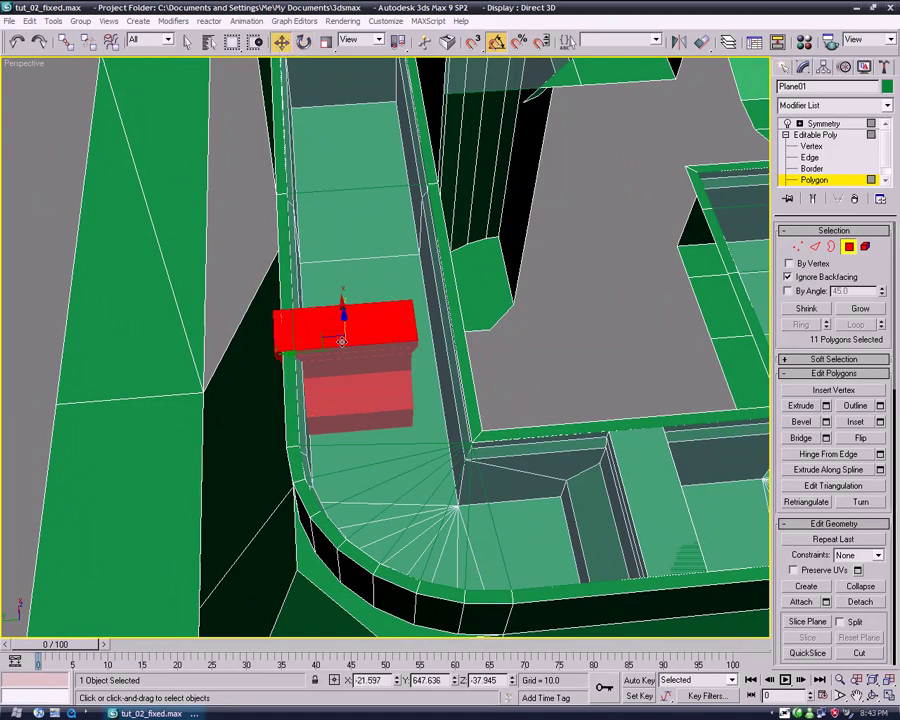
Step: Move the copied block within the long arm so it sits between the two side walls
drag(328, 331, 384, 309)
alt+middle_drag(384, 309, 376, 446)
scroll(376, 446, up, 5)
middle_drag(350, 350, 378, 485)
Step: Try to scale the copied block to the trough's width, checking it in the left view and fine-tuning the horizontal scale to 98%
key(r)
drag(287, 305, 283, 304)
key(f)
middle_drag(283, 305, 269, 305)
key(l)
middle_drag(347, 326, 458, 320)
scroll(453, 319, up, 3)
middle_drag(314, 288, 432, 288)
key(F3)
scroll(431, 287, up, 3)
scroll(431, 287, up, 4)
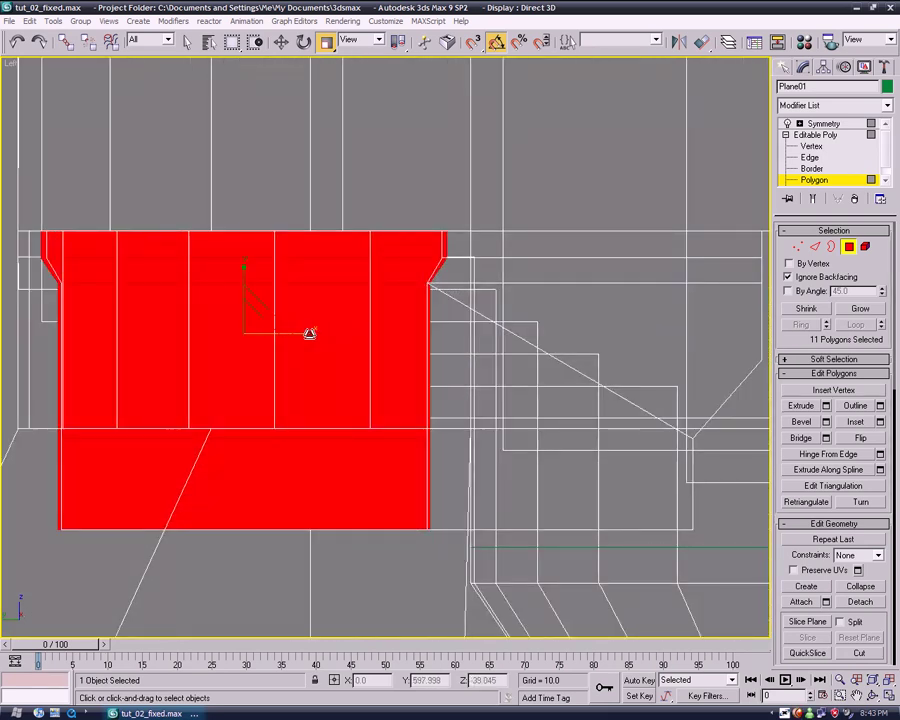
drag(309, 333, 310, 333)
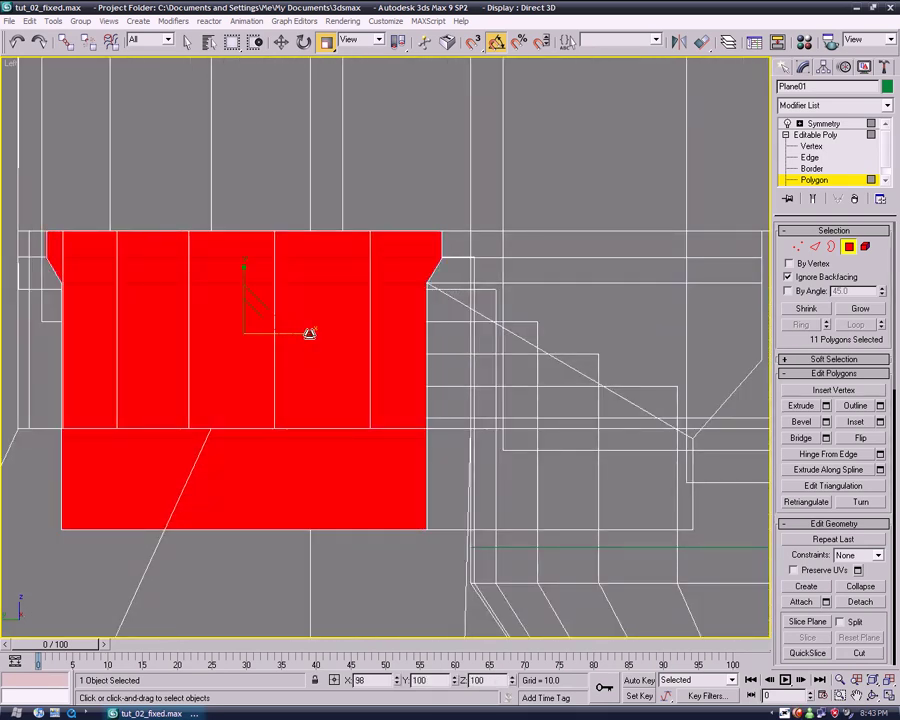
Step: Check the block's fit against the trough's profile and undo the block scaling
middle_drag(415, 283, 428, 191)
scroll(362, 273, up, 3)
middle_drag(387, 86, 401, 221)
key(ctrl+z)
scroll(401, 221, down, 2)
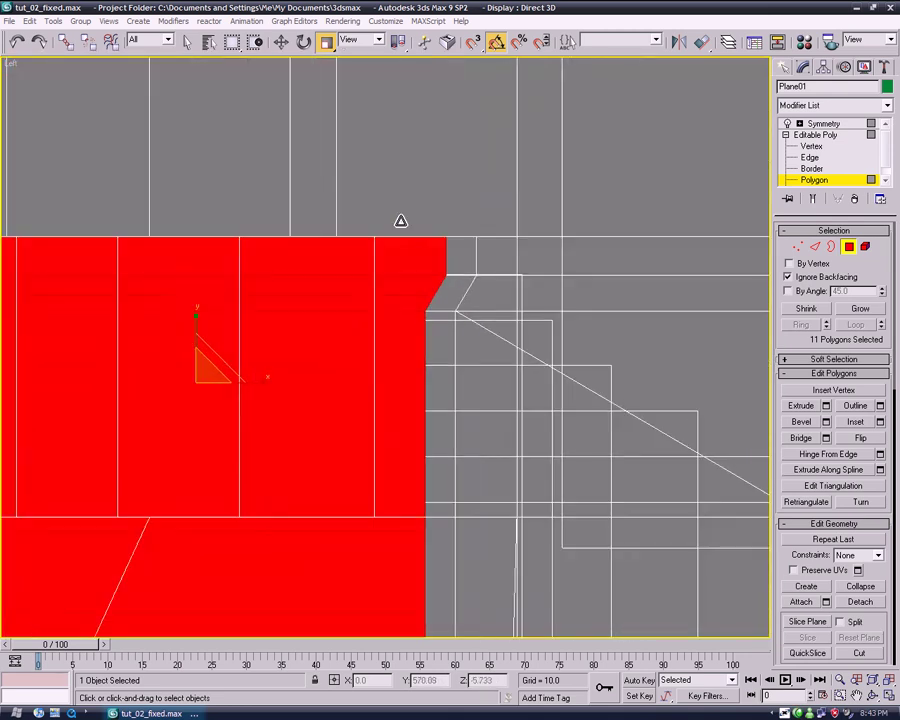
Step: Hide the Glass object through its object properties and reselect the building mesh Plane01 in the shaded perspective view
middle_drag(371, 267, 487, 217)
scroll(487, 217, down, 2)
key(p)
middle_drag(480, 370, 500, 395)
scroll(500, 395, down, 2)
key(F3)
mouse_move(384, 319)
middle_down()
mouse_move(390, 358)
mouse_move(446, 468)
mouse_move(433, 430)
middle_up()
click(800, 135)
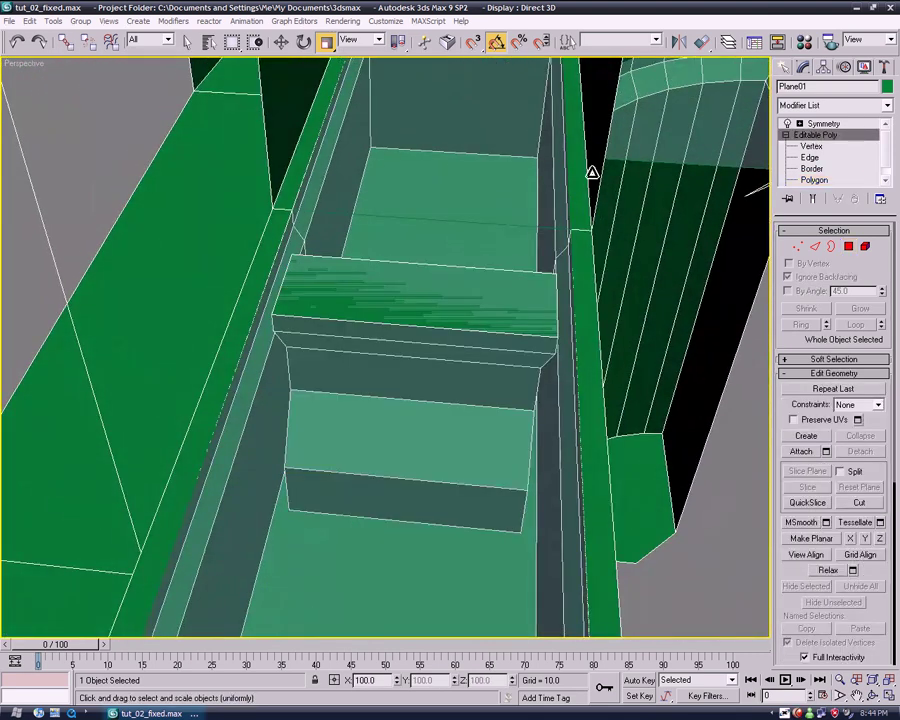
click(455, 170)
click(453, 170)
alt+middle_drag(453, 170, 437, 190)
right_click(438, 197)
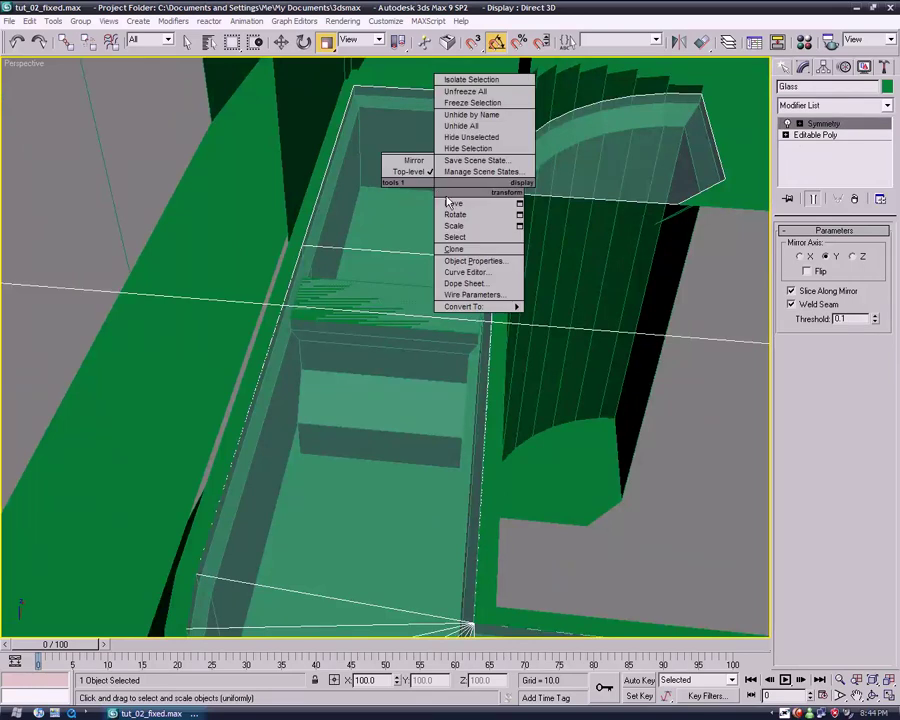
click(484, 260)
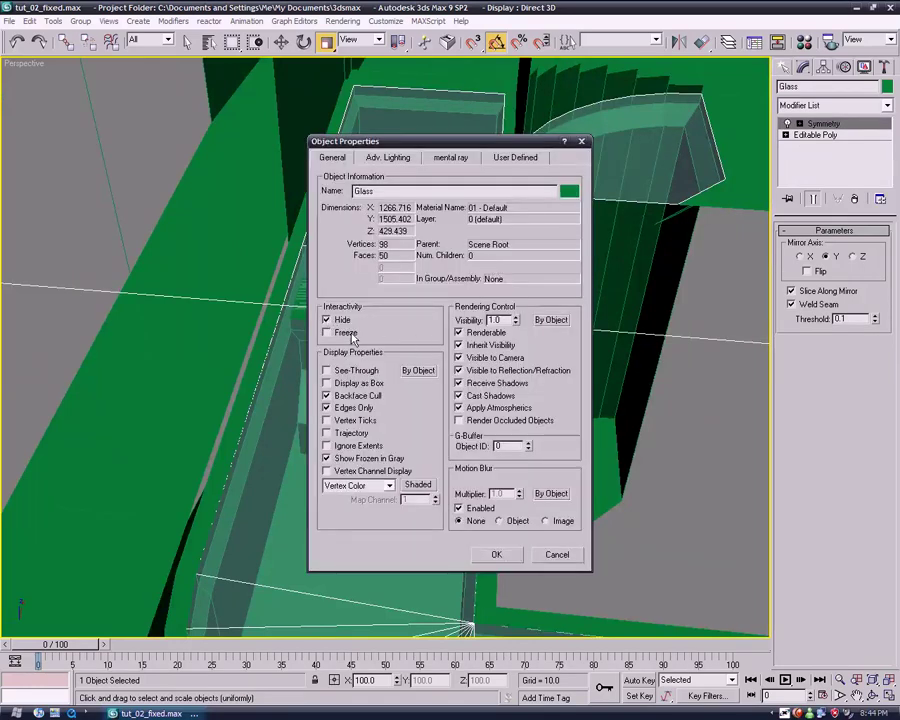
click(499, 559)
click(405, 350)
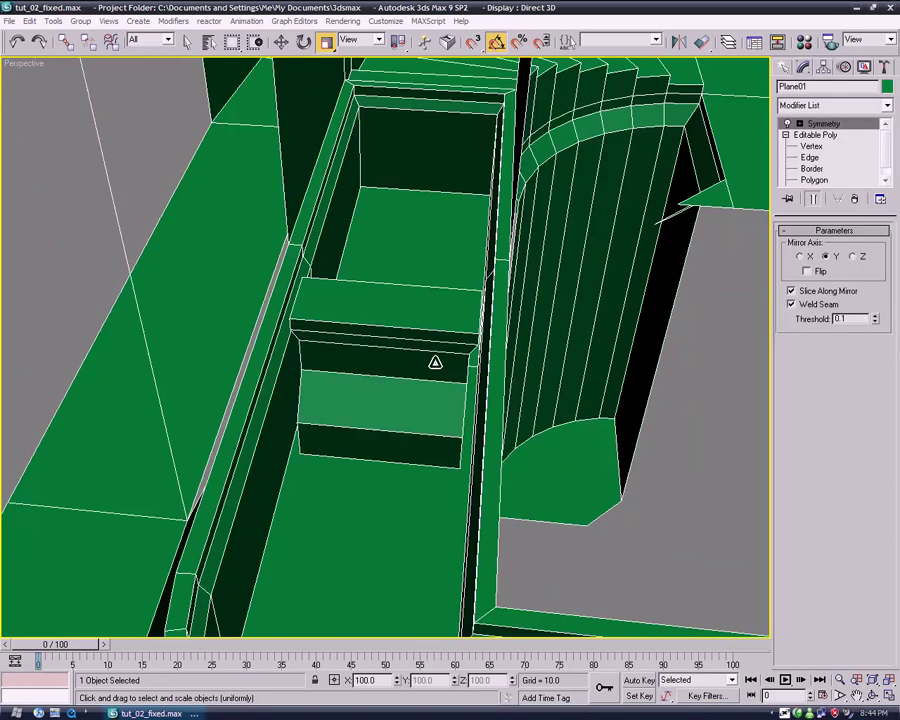
Step: Delete the floor polygon and the three wall polygons on each side of the long arm around the copied block
alt+middle_drag(435, 363, 581, 313)
click(814, 171)
click(816, 180)
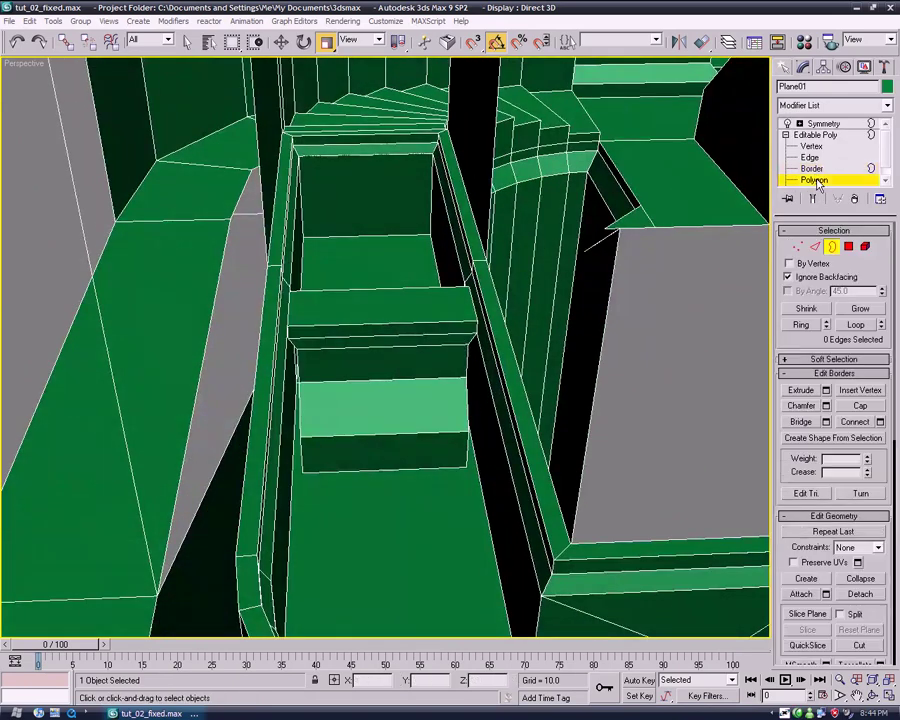
mouse_move(548, 358)
alt+middle_down()
mouse_move(528, 268)
mouse_move(538, 350)
alt+middle_up()
click(538, 350)
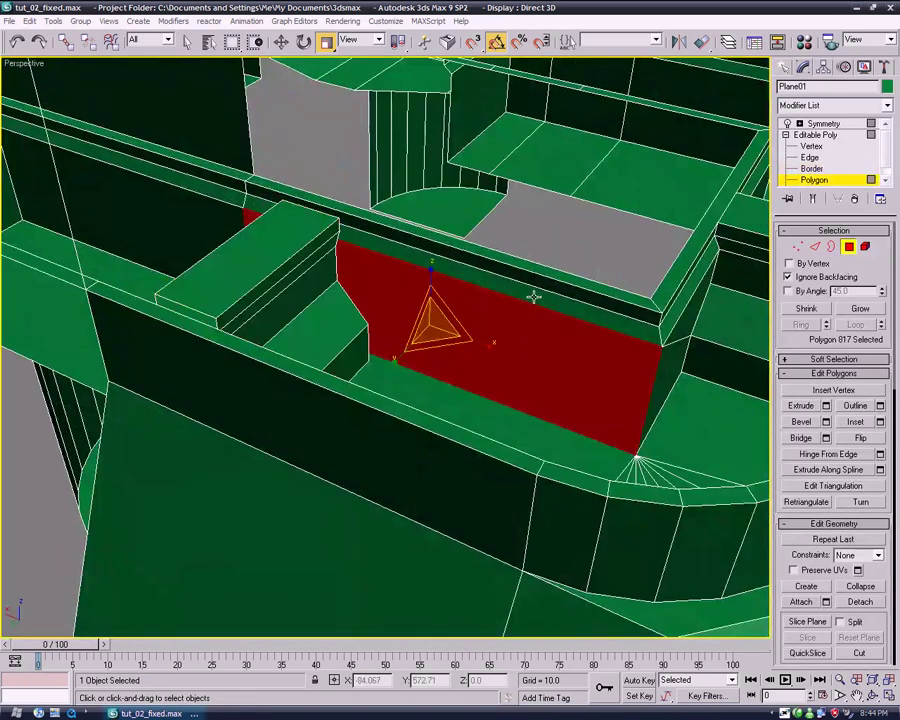
ctrl+click(535, 296)
ctrl+click(538, 282)
alt+middle_drag(538, 282, 442, 333)
ctrl+click(364, 430)
alt+middle_drag(364, 430, 219, 370)
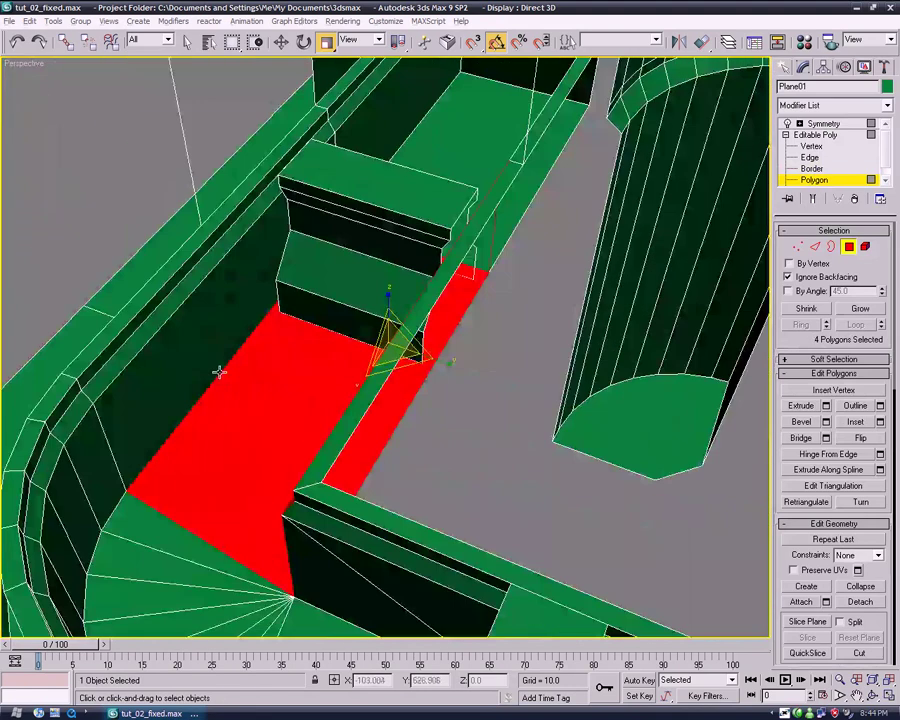
ctrl+click(216, 350)
ctrl+click(199, 269)
ctrl+click(199, 258)
alt+middle_drag(199, 258, 322, 316)
key(Delete)
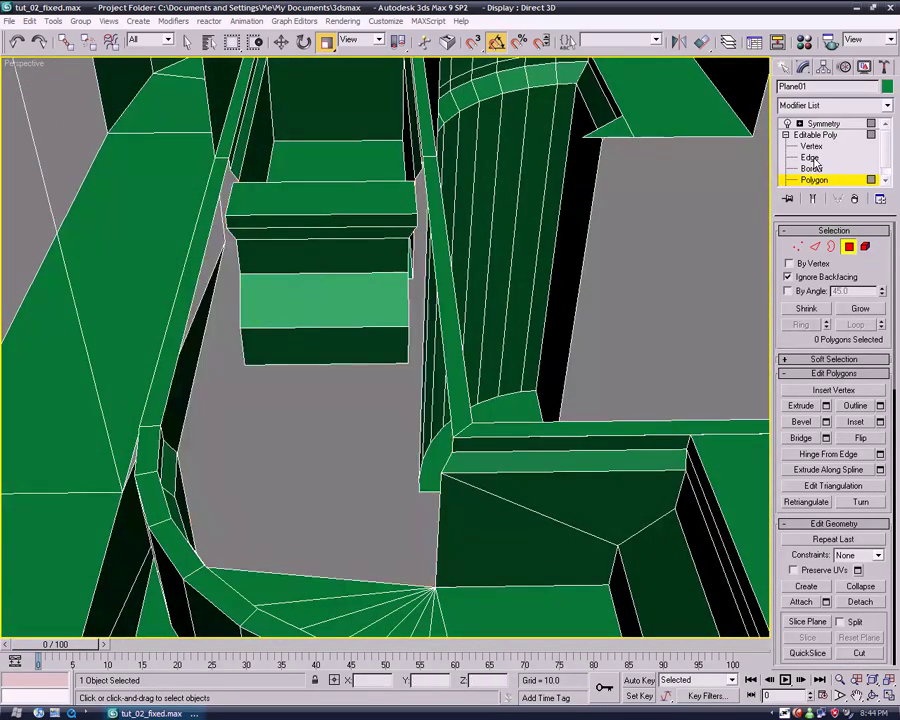
Step: Align the side edge of the block's top face with the outer trough wall's edge by setting its Y position to 695.037
click(810, 158)
click(213, 228)
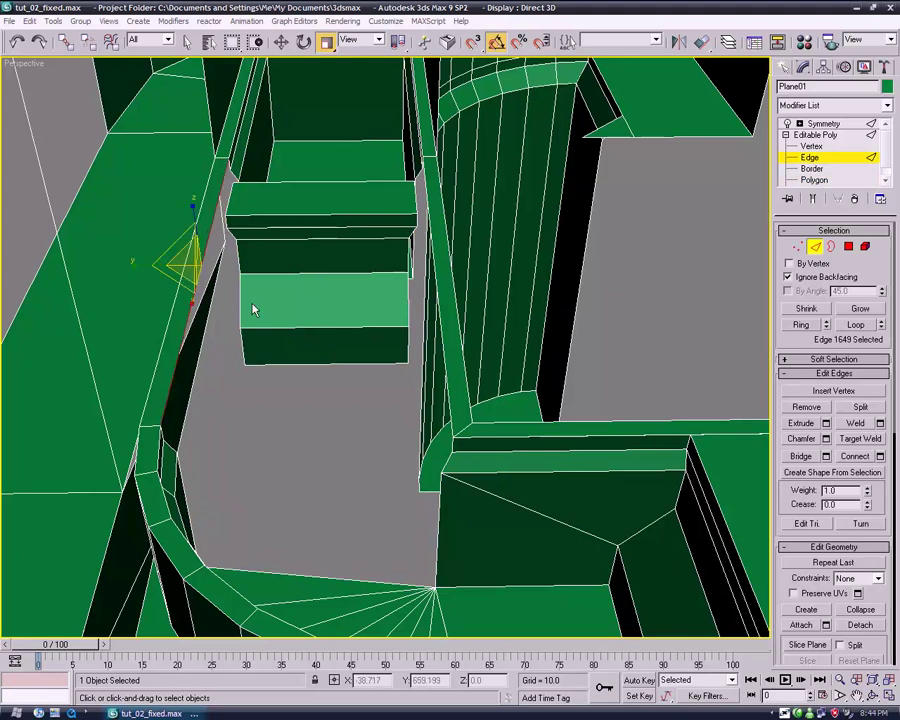
click(283, 43)
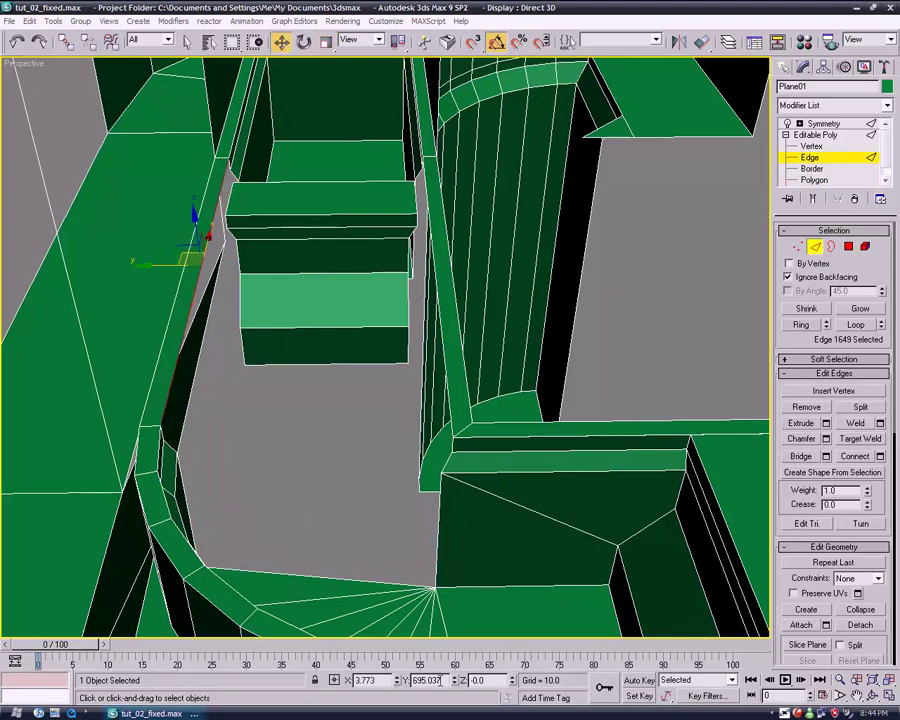
click(230, 203)
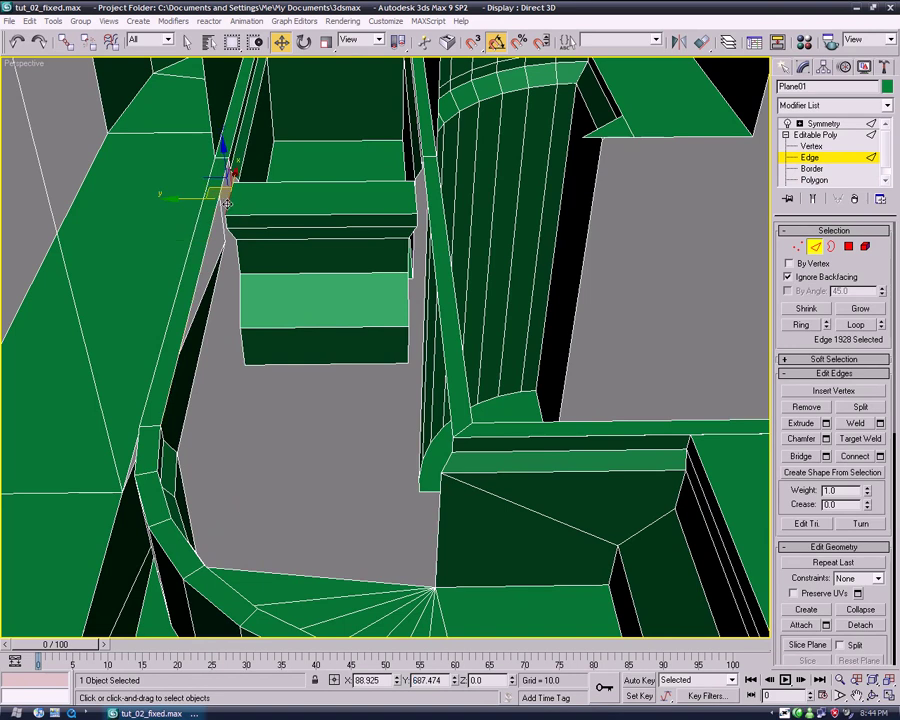
middle_drag(365, 545, 474, 622)
text(695.037)
key(Return)
middle_drag(408, 468, 393, 487)
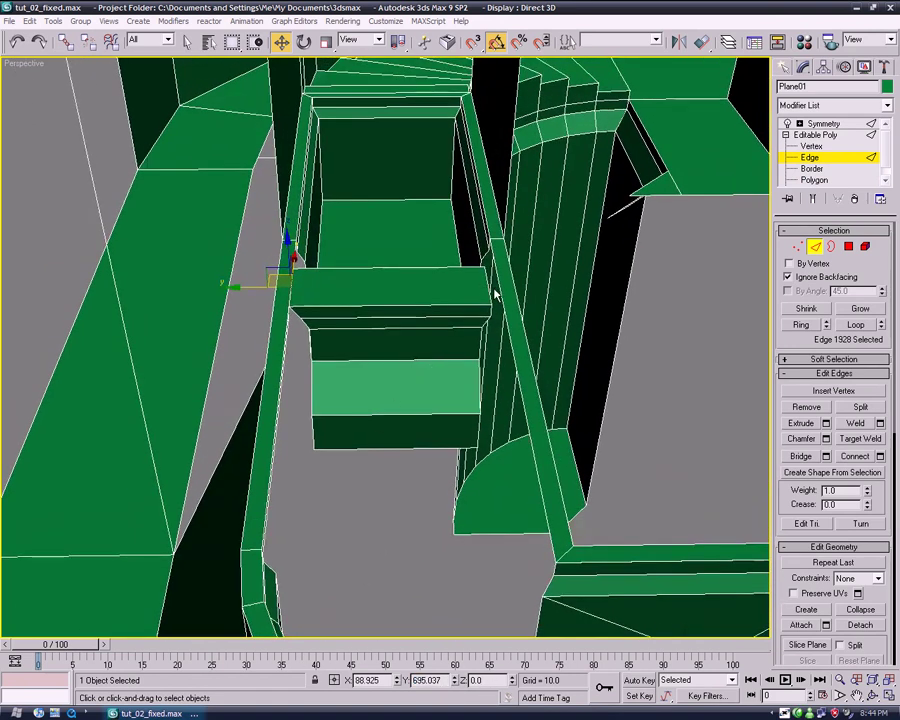
Step: Align the opposite side edge of the block's top face with the inner trough wall's edge by setting its Y position to 549.339
click(500, 318)
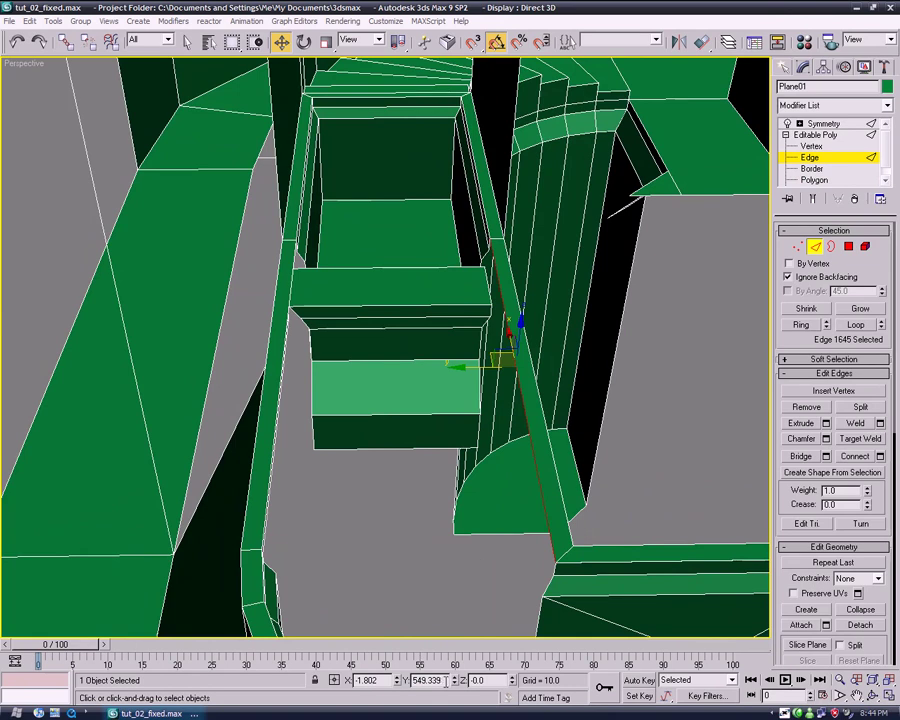
click(487, 291)
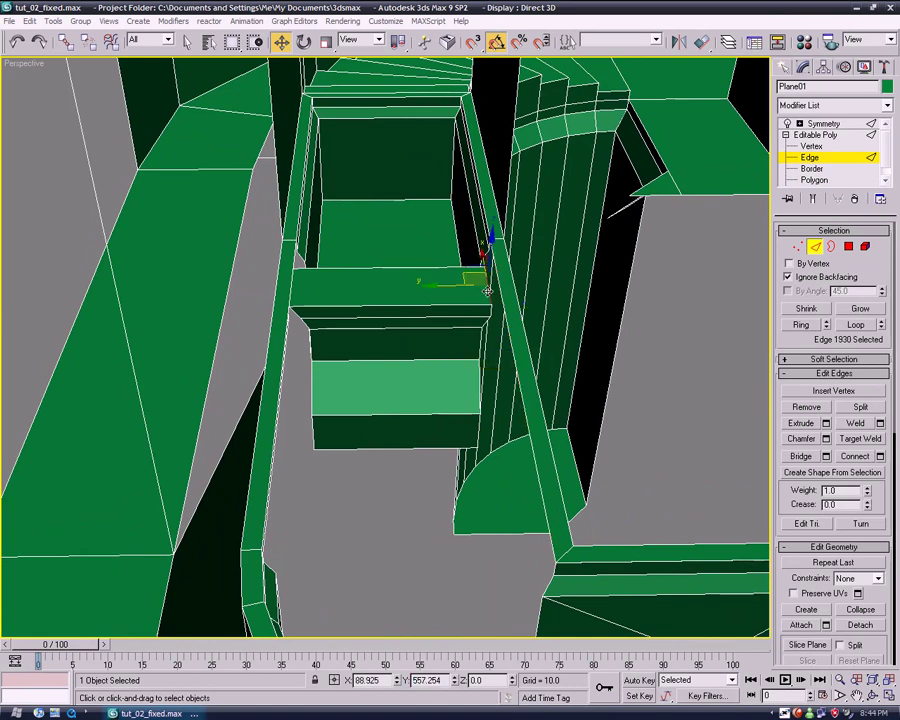
text(549.339)
key(Return)
Step: Select the open end edge of the remaining inner trough wall behind the copied block
alt+middle_drag(388, 536, 394, 612)
click(476, 243)
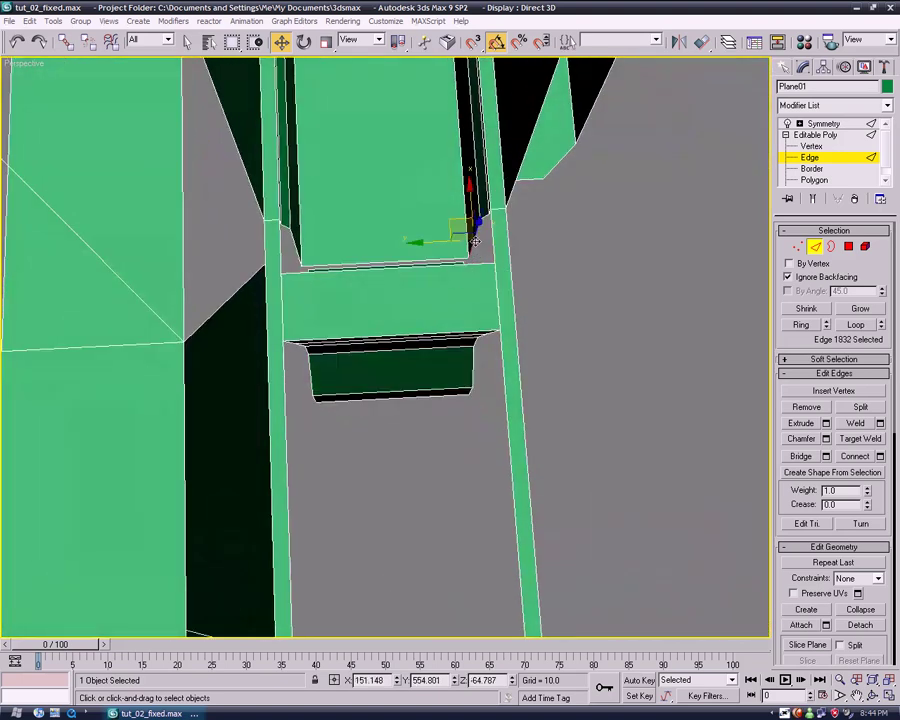